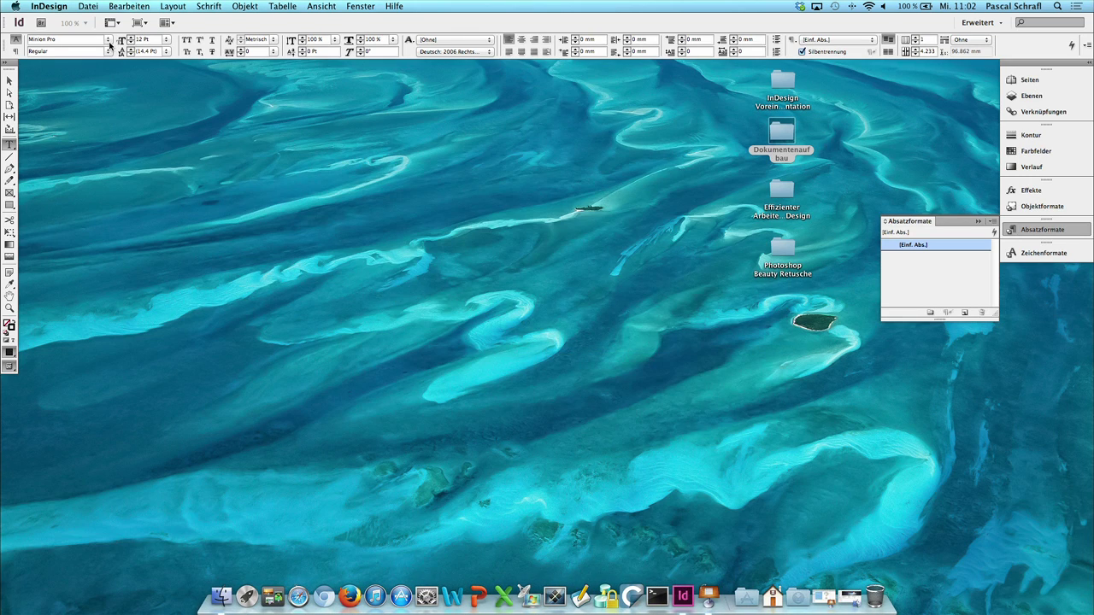
Step: Create a new A4 portrait document with facing pages and all margins set to 5 mm
key("super+n")
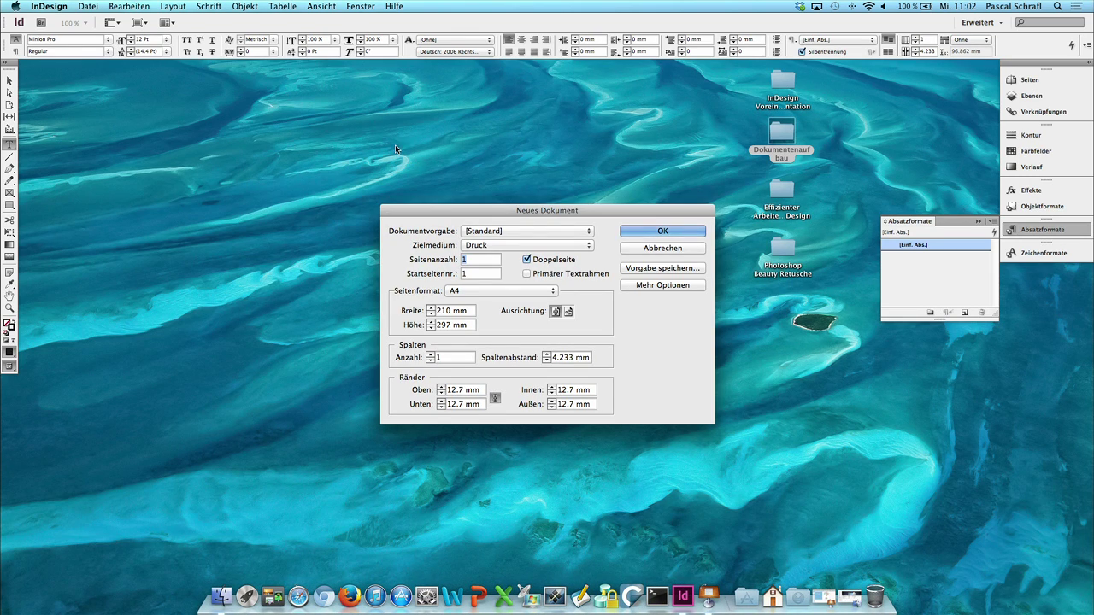
left_click(89, 5)
mouse_move(103, 20)
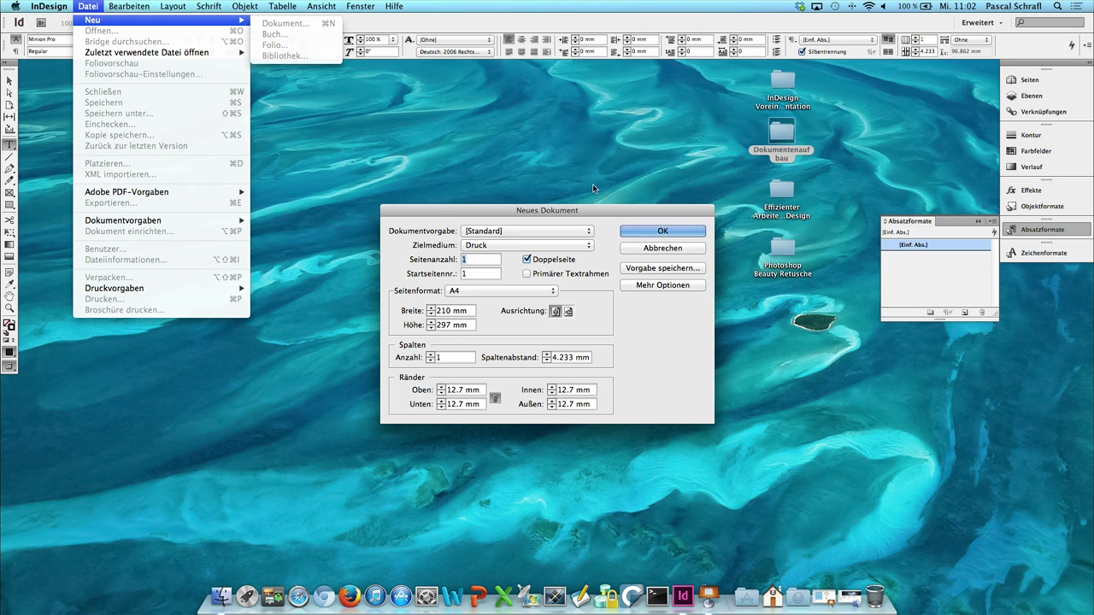
key("Escape")
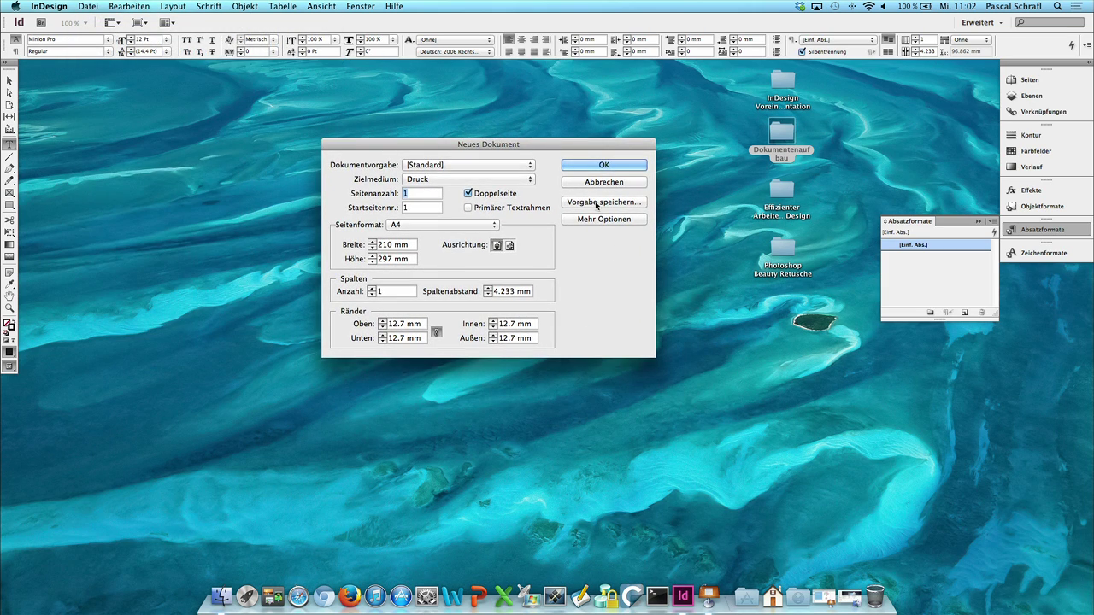
left_click(588, 218)
left_click_drag(598, 151, 522, 109)
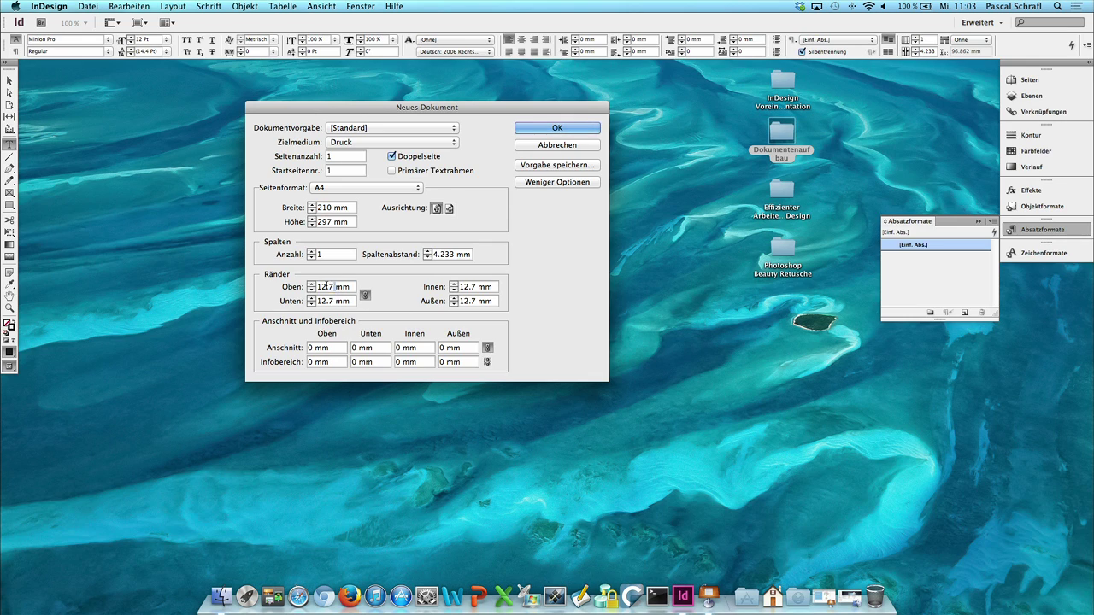
double_click(338, 290)
type("5")
key("Tab")
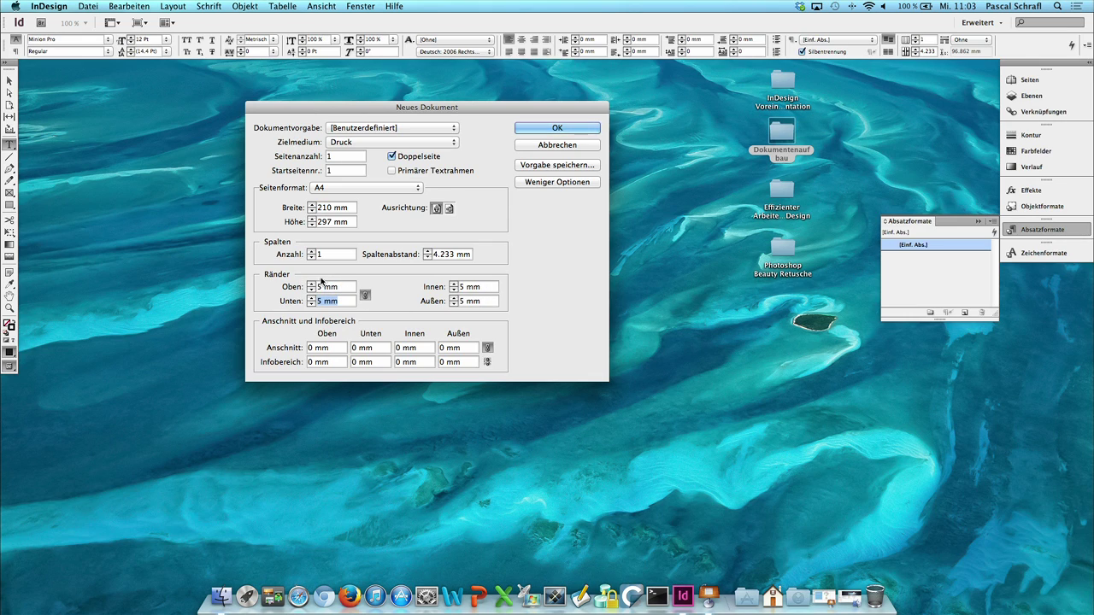
left_click(577, 131)
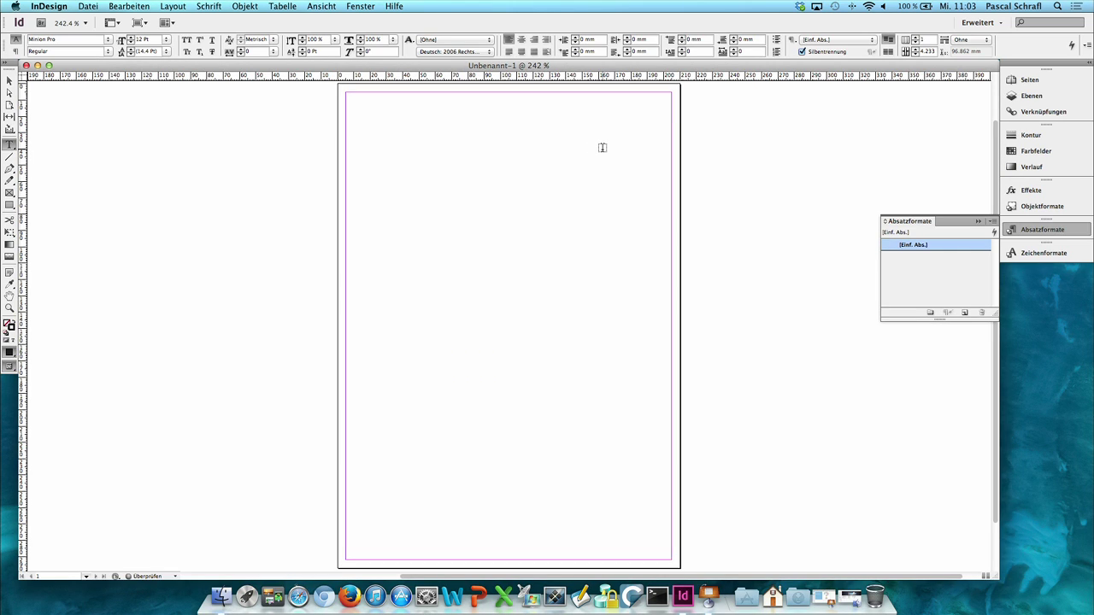
Step: Add a second page based on A-Musterseite to the document
left_click(978, 221)
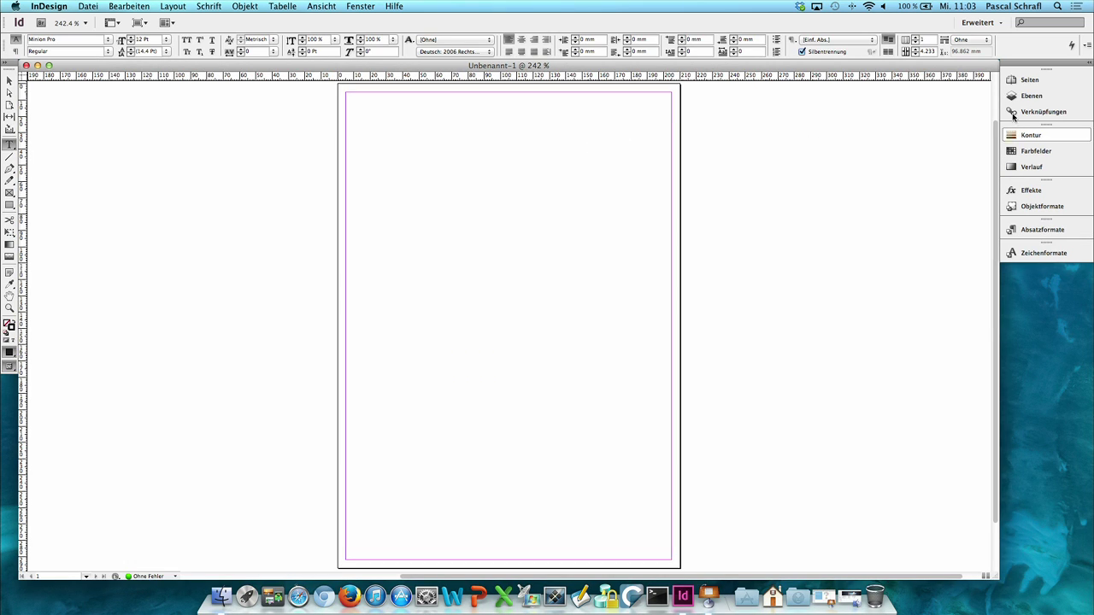
left_click(1012, 80)
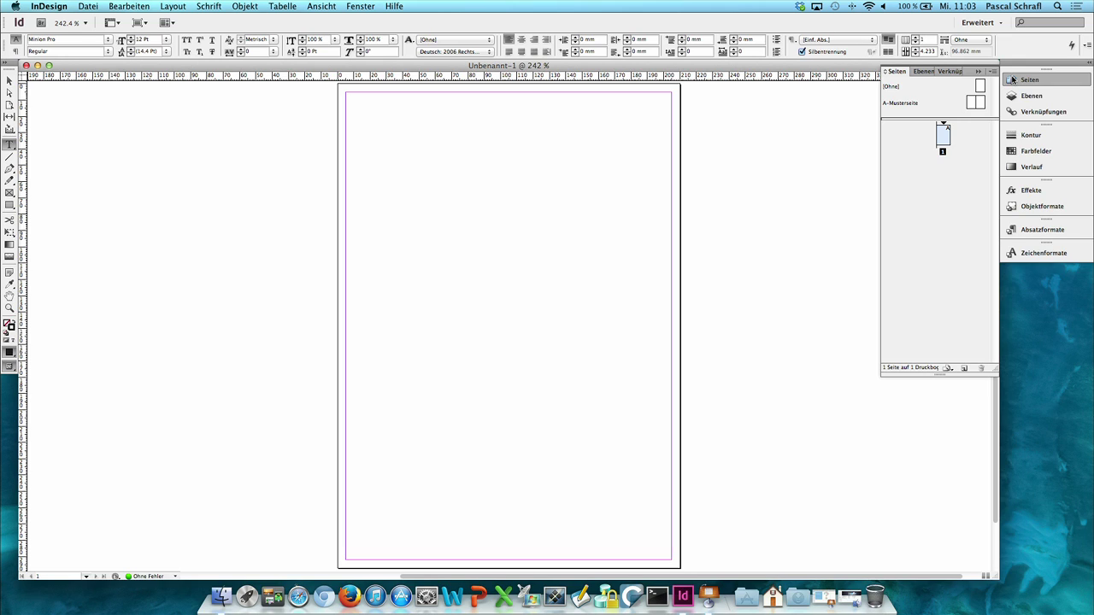
left_click(994, 72)
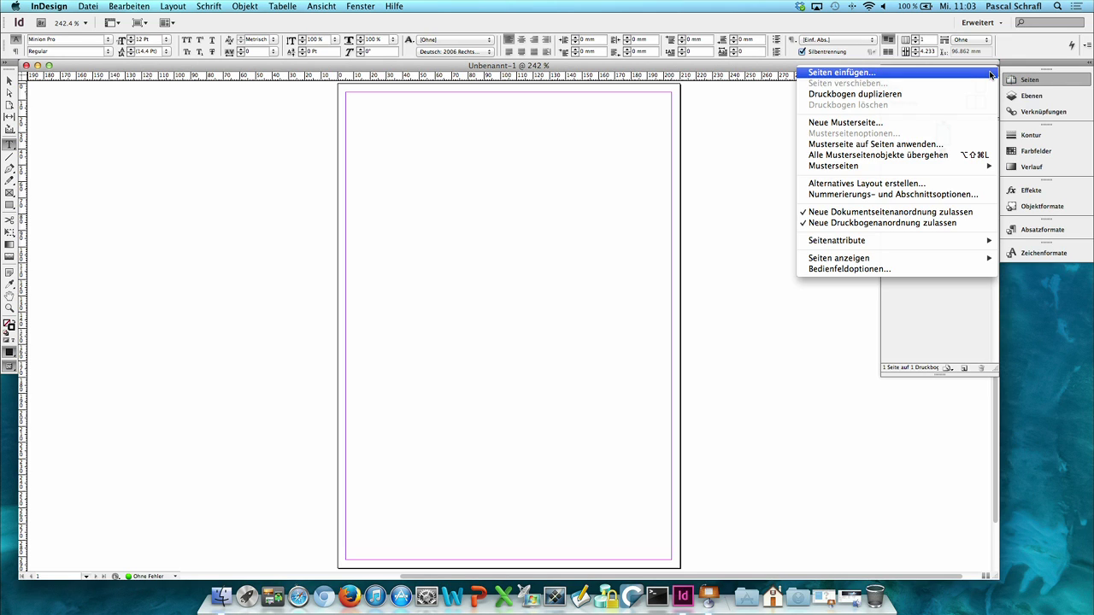
left_click(660, 322)
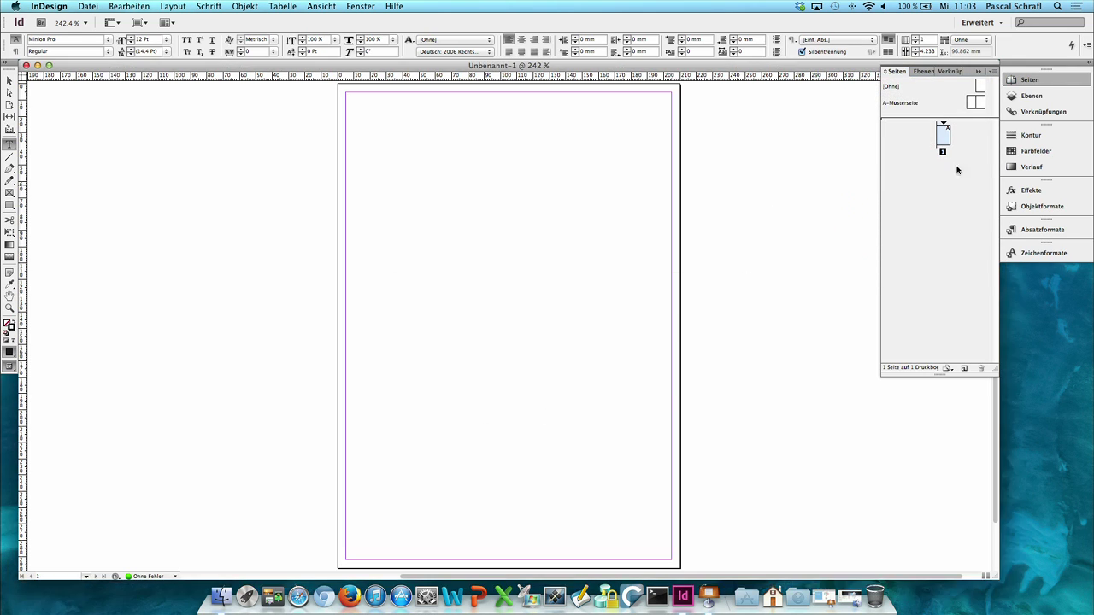
left_click_drag(980, 104, 960, 140)
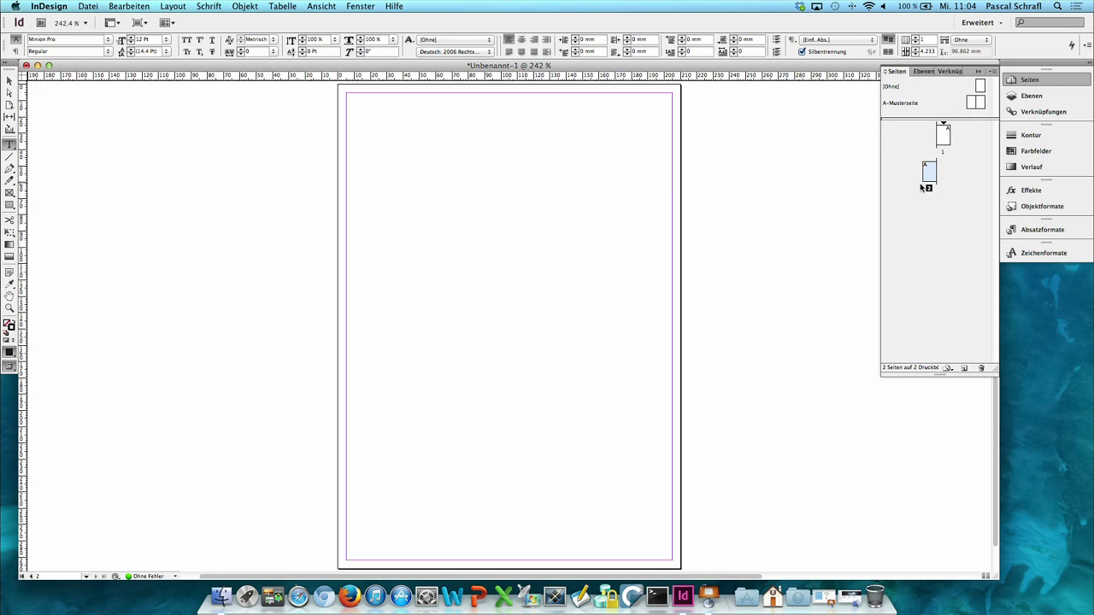
Step: Disable "Neue Dokumentseitenanordnung zulassen" and move page 2 directly beside page 1 to form one spread
left_click(993, 72)
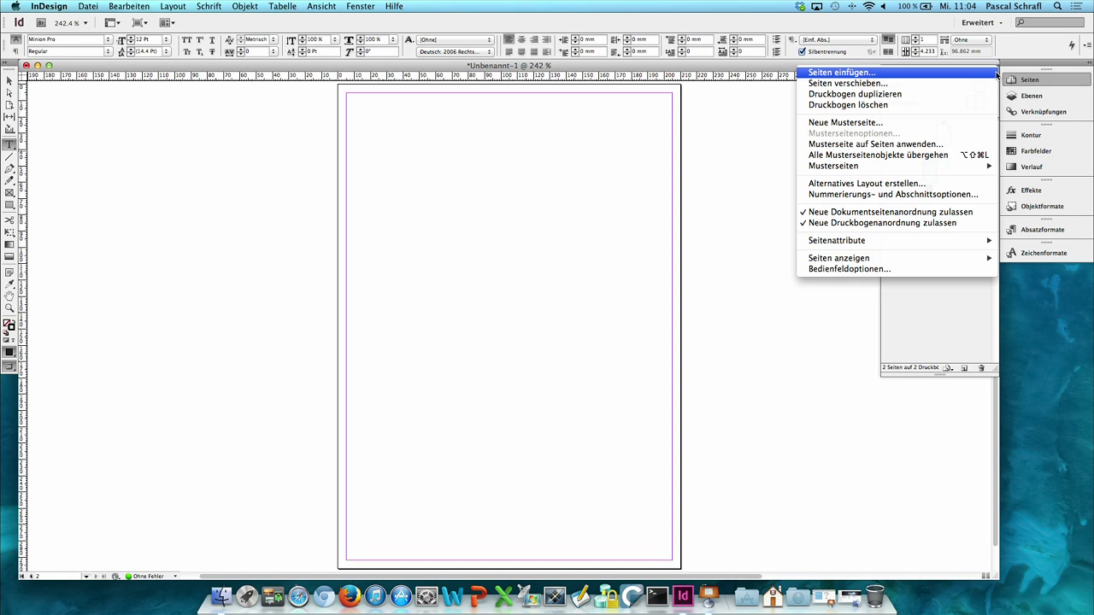
left_click(945, 340)
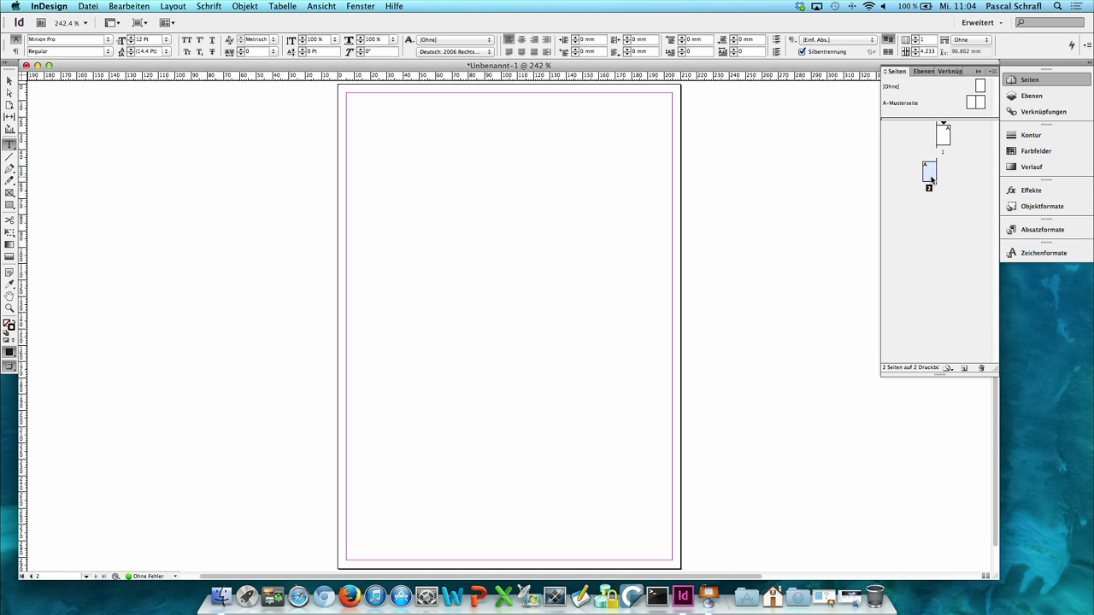
left_click(990, 74)
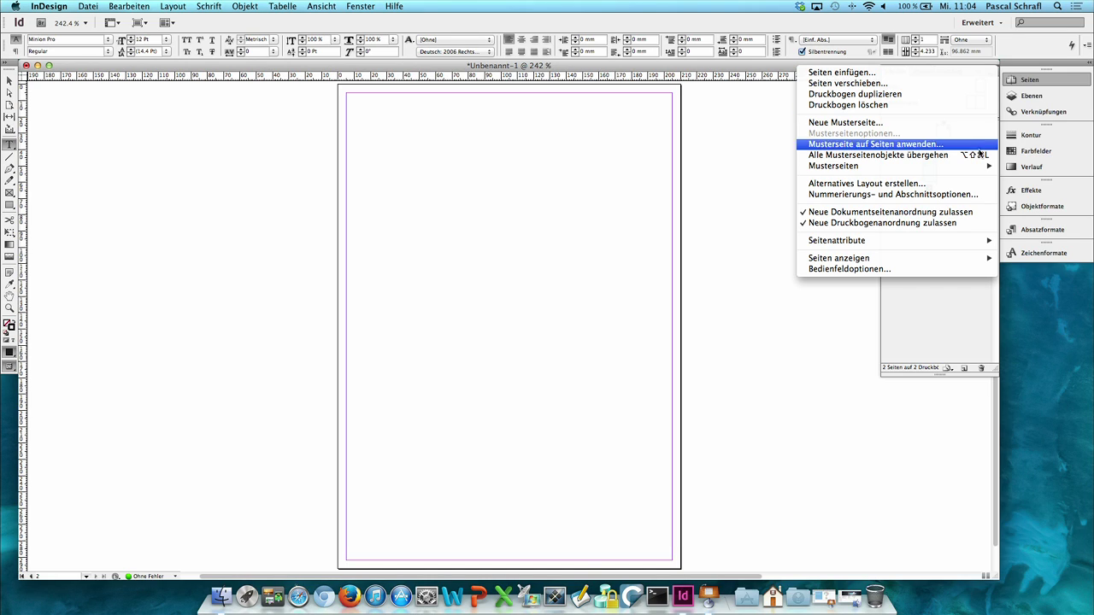
left_click(962, 214)
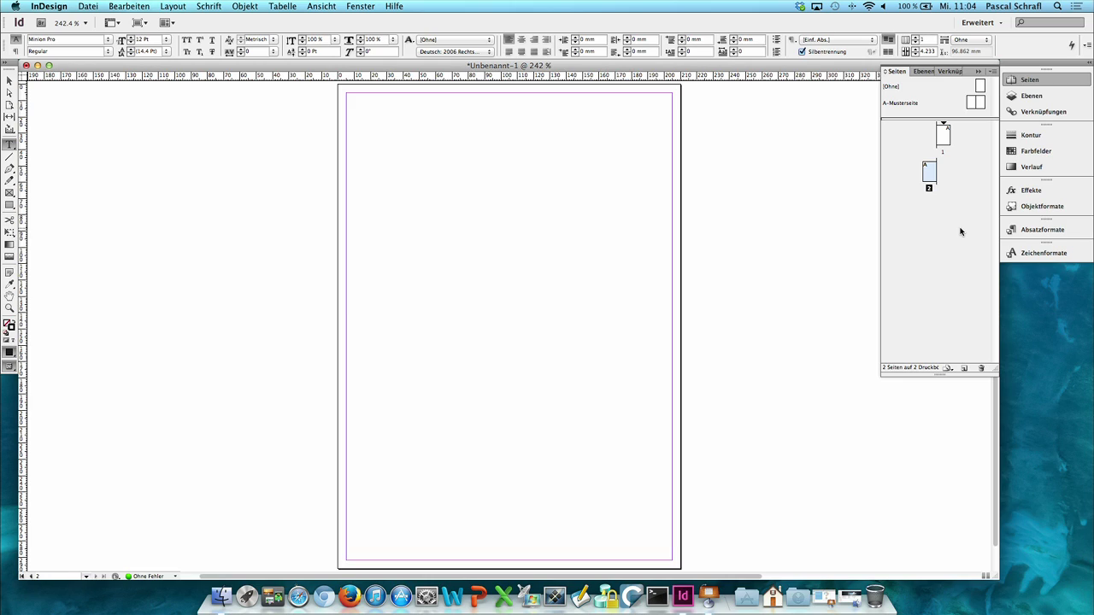
left_click_drag(936, 173, 949, 149)
left_click_drag(949, 149, 950, 149)
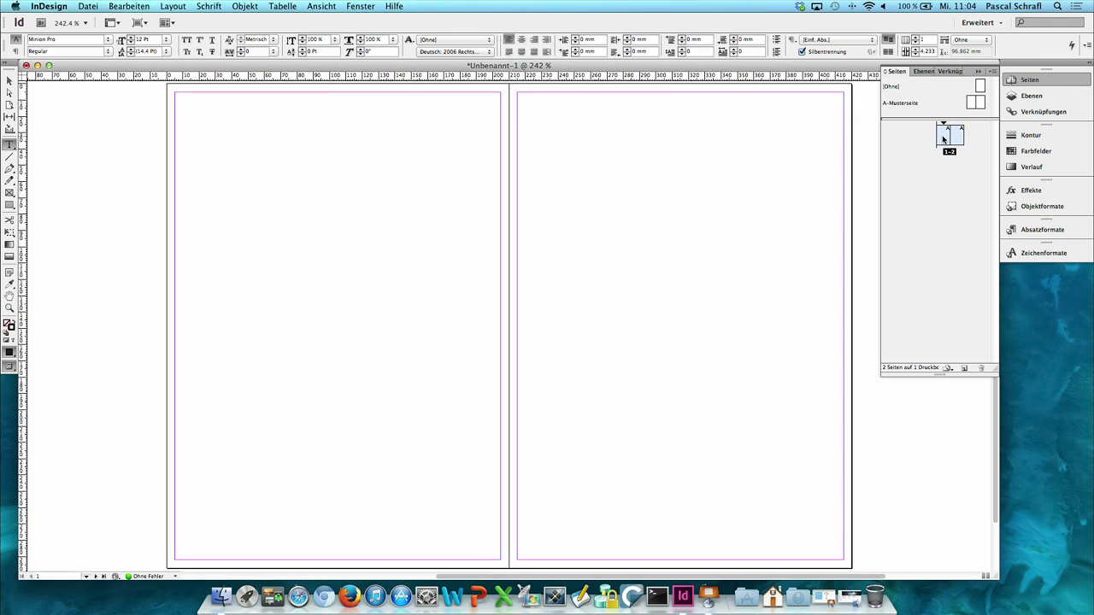
Step: Add the A-Musterseite double page to the existing spread and delete the fourth page
left_click_drag(975, 96, 935, 140)
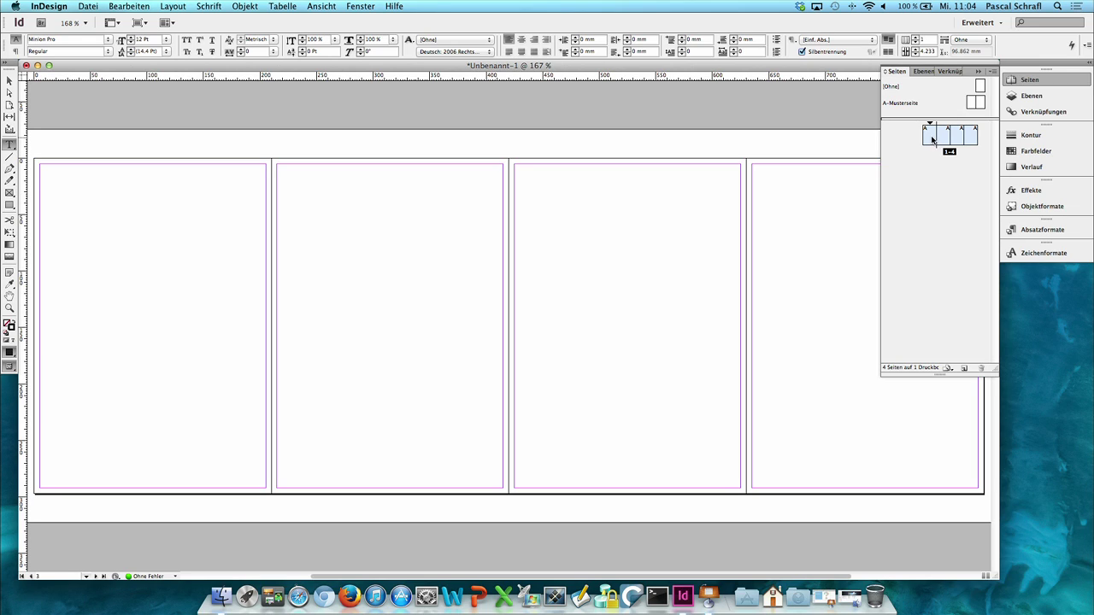
left_click(969, 180)
left_click(973, 135)
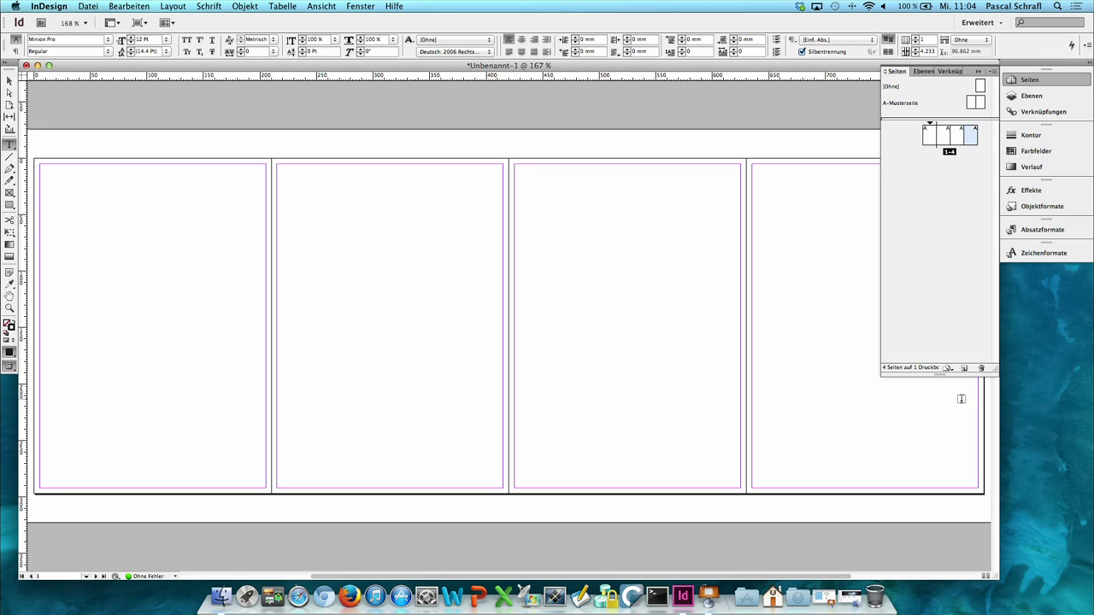
left_click(982, 369)
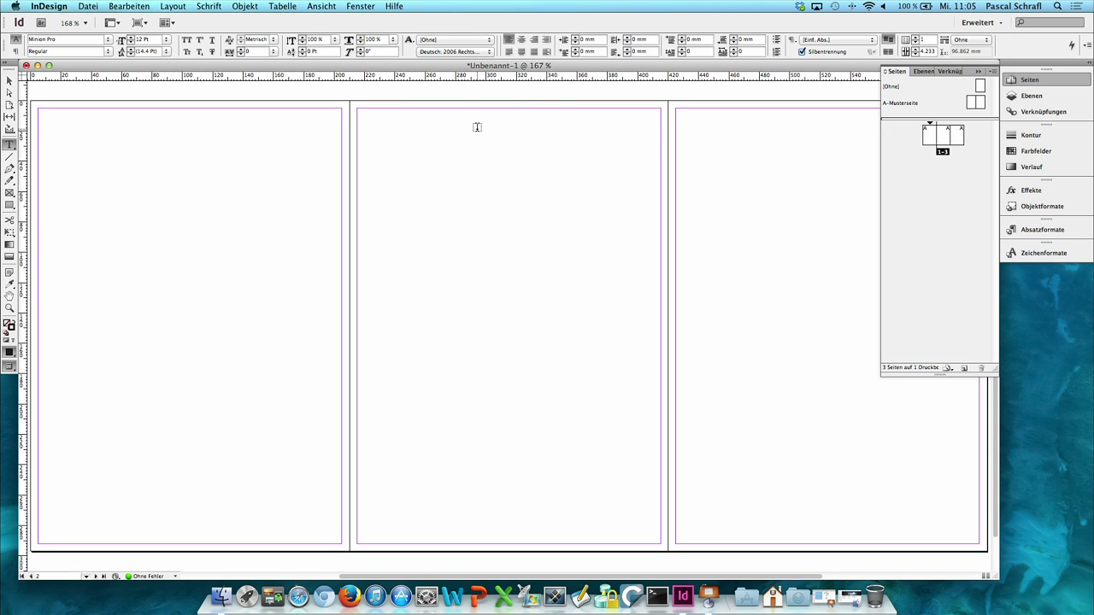
Step: Set the first page's width to 100 mm with the Page tool
left_click(10, 105)
left_click(16, 67)
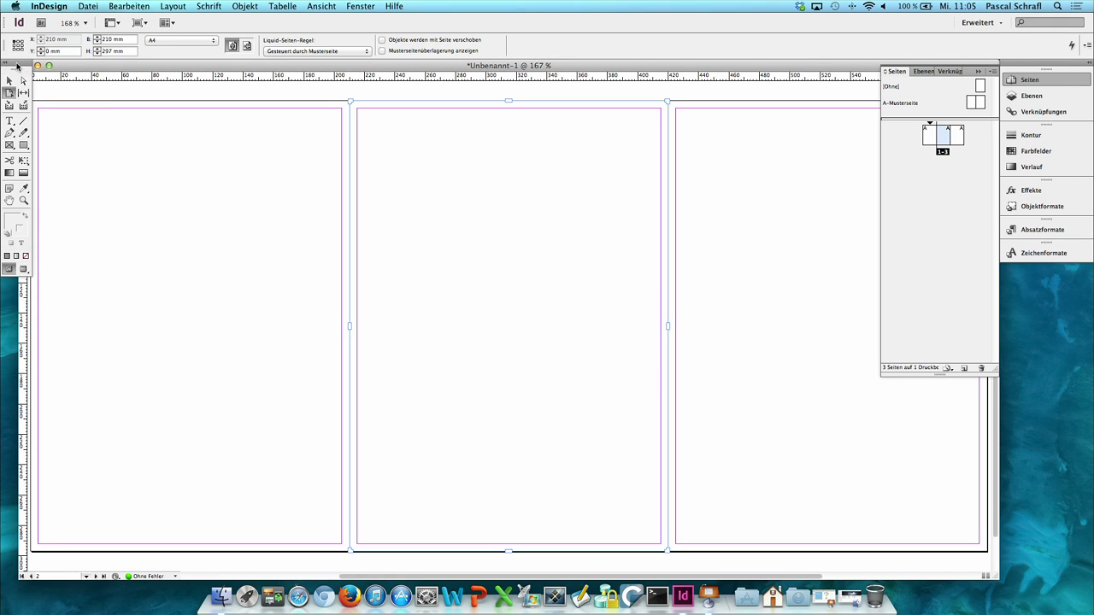
left_click(50, 66)
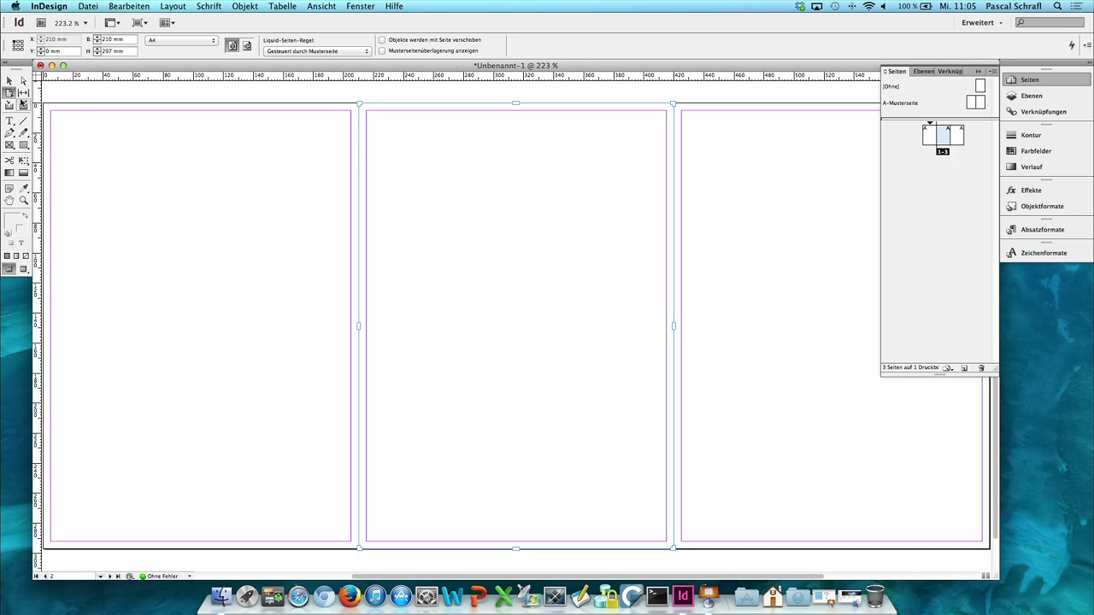
left_click(157, 201)
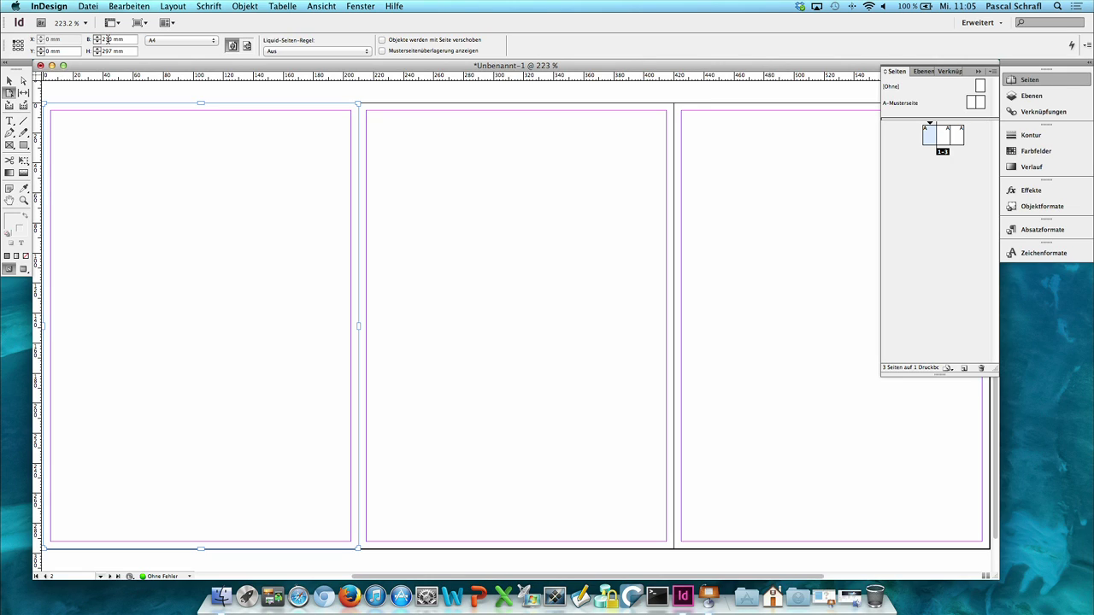
double_click(112, 39)
type("100")
key("Return")
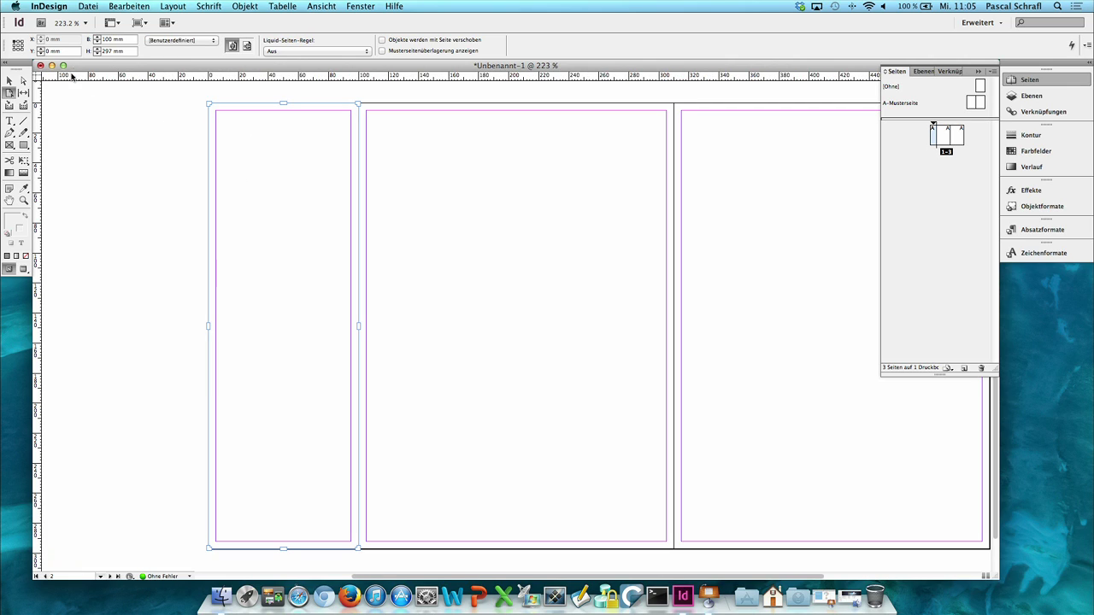
Step: Set the first page's height to 230 mm, then test moving it vertically and return it to Y 0 mm
double_click(111, 51)
type("230")
key("Return")
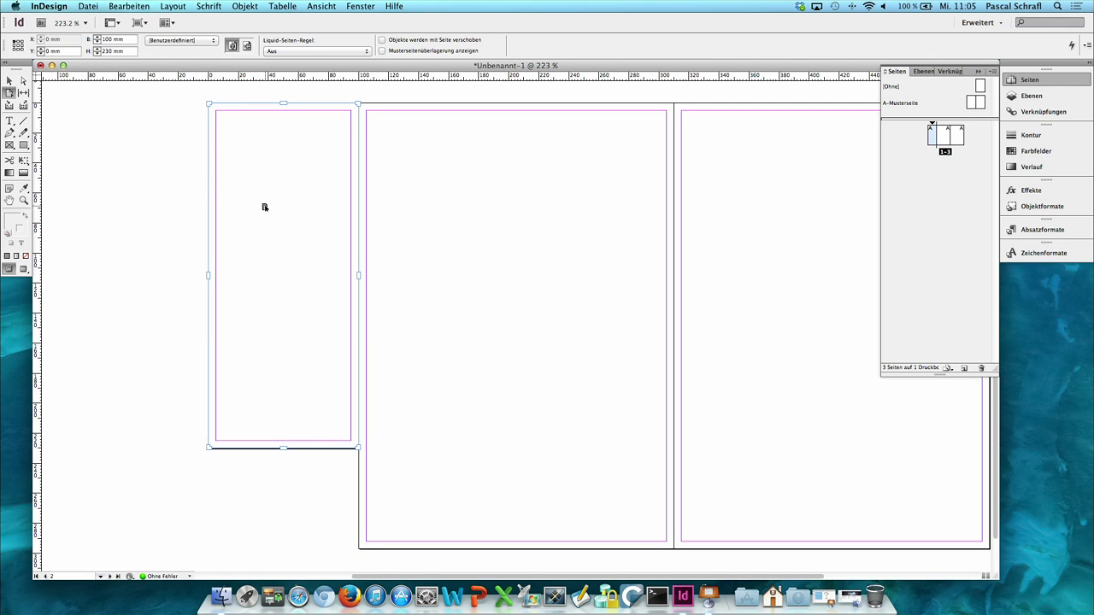
left_click_drag(264, 207, 262, 261)
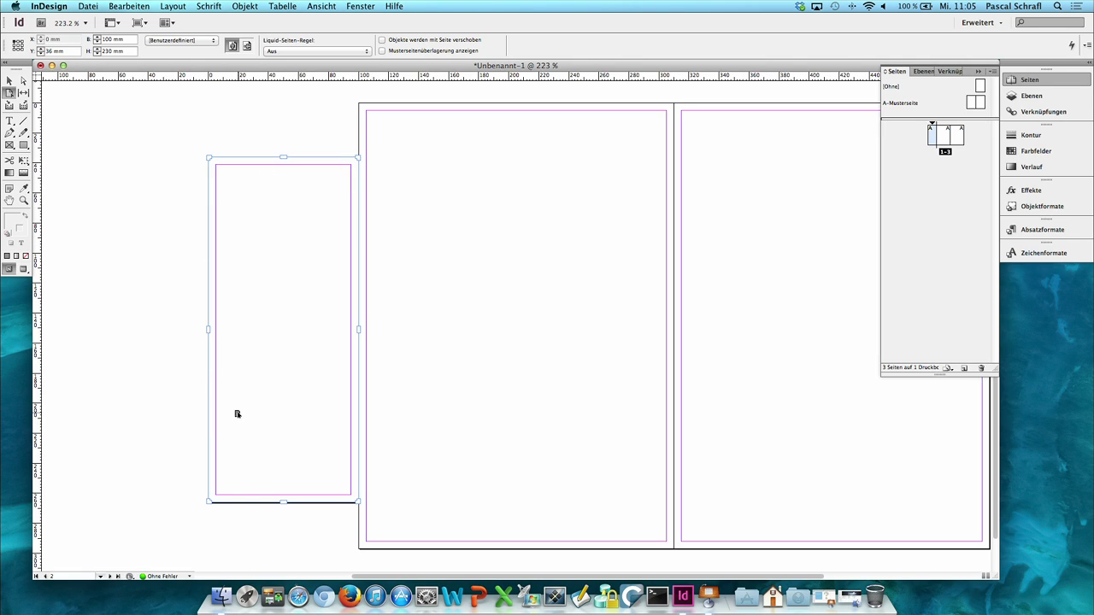
left_click_drag(243, 346, 247, 293)
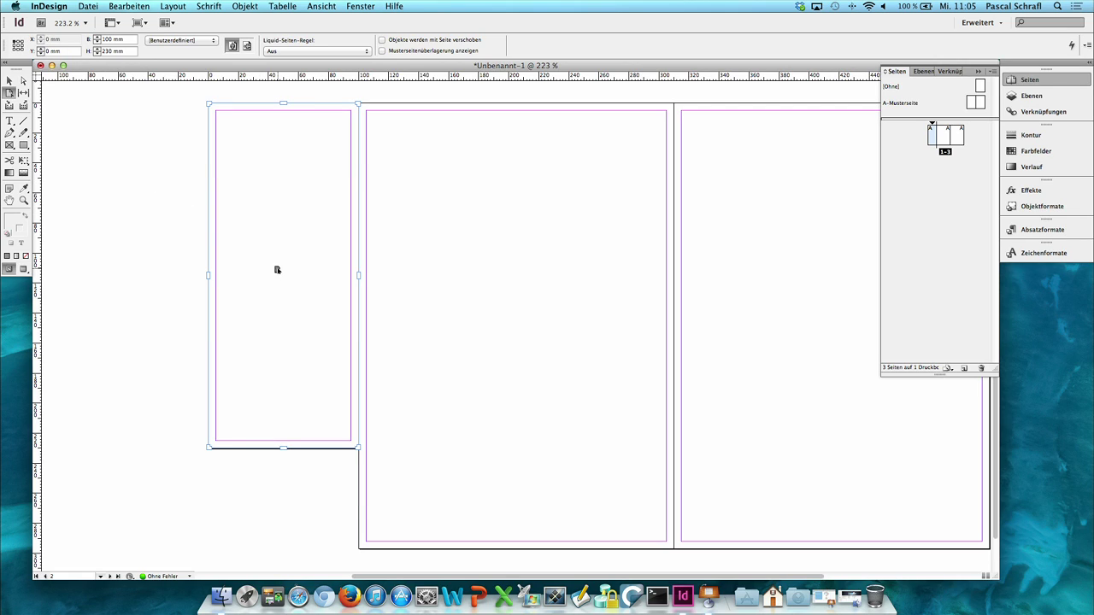
Step: Resize the middle page of the spread to 100 mm wide and 230 mm high
left_click(507, 235)
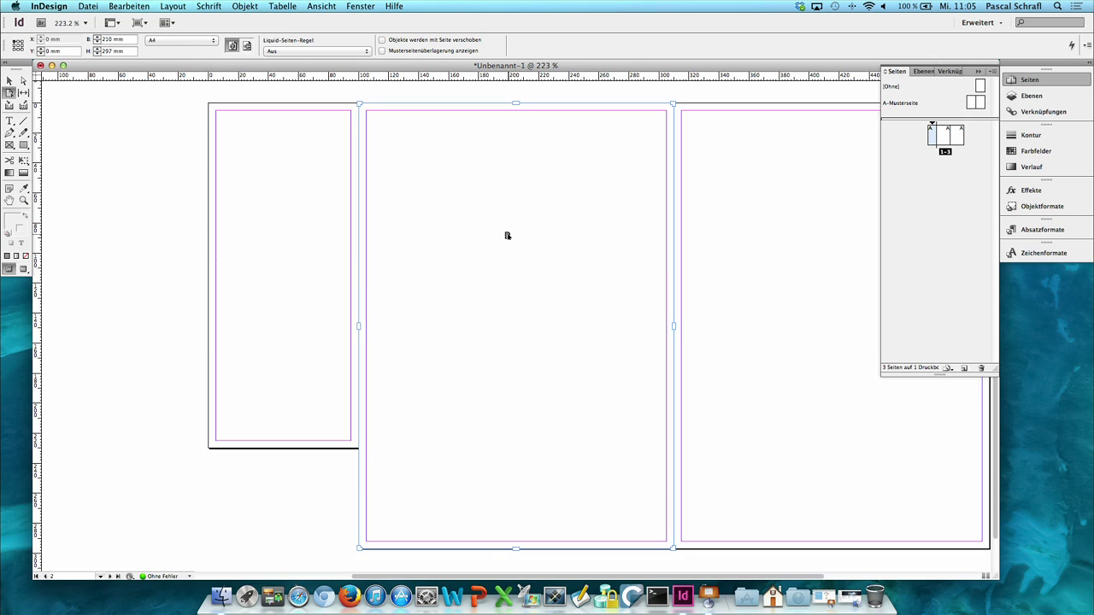
left_click(111, 39)
double_click(111, 39)
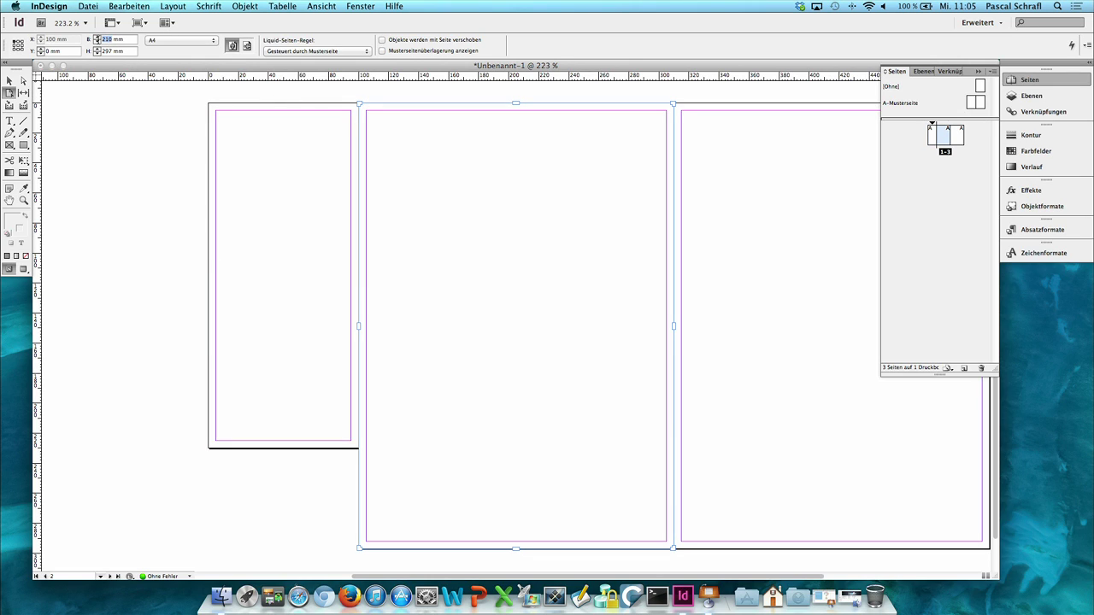
type("100")
key("Return")
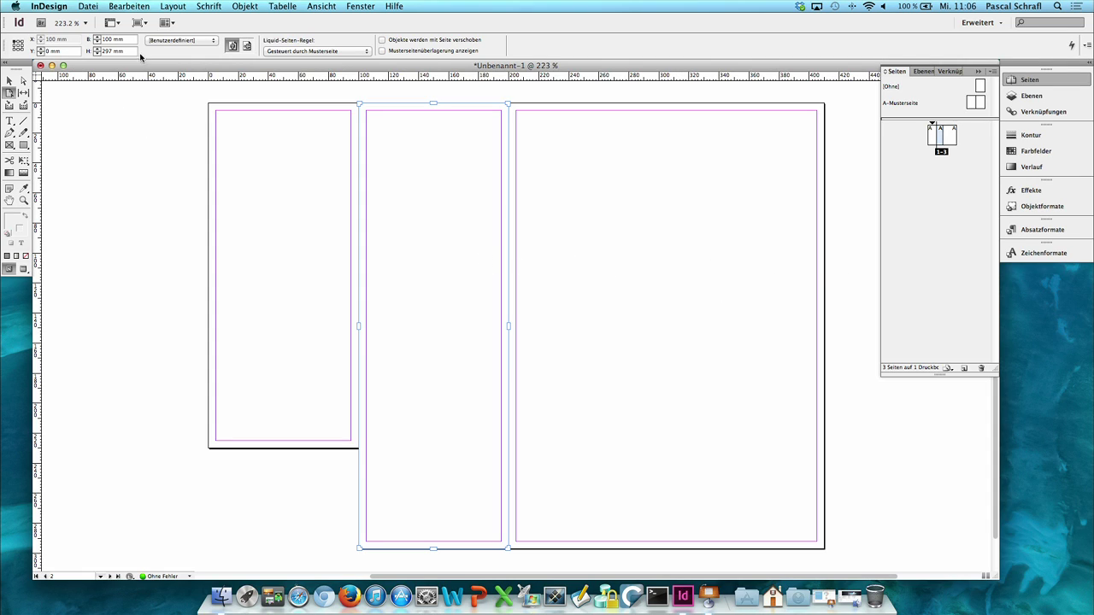
double_click(110, 51)
type("230")
key("Return")
Step: Resize the third page of the spread to 97 mm wide and 230 mm high
left_click(591, 204)
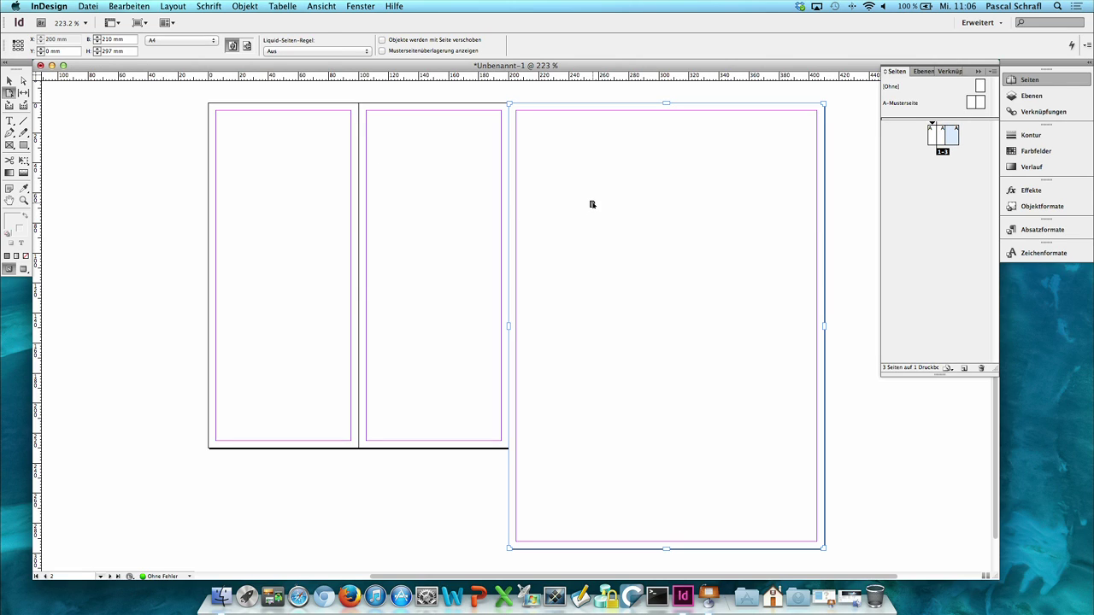
double_click(112, 39)
type("97")
key("Return")
double_click(114, 51)
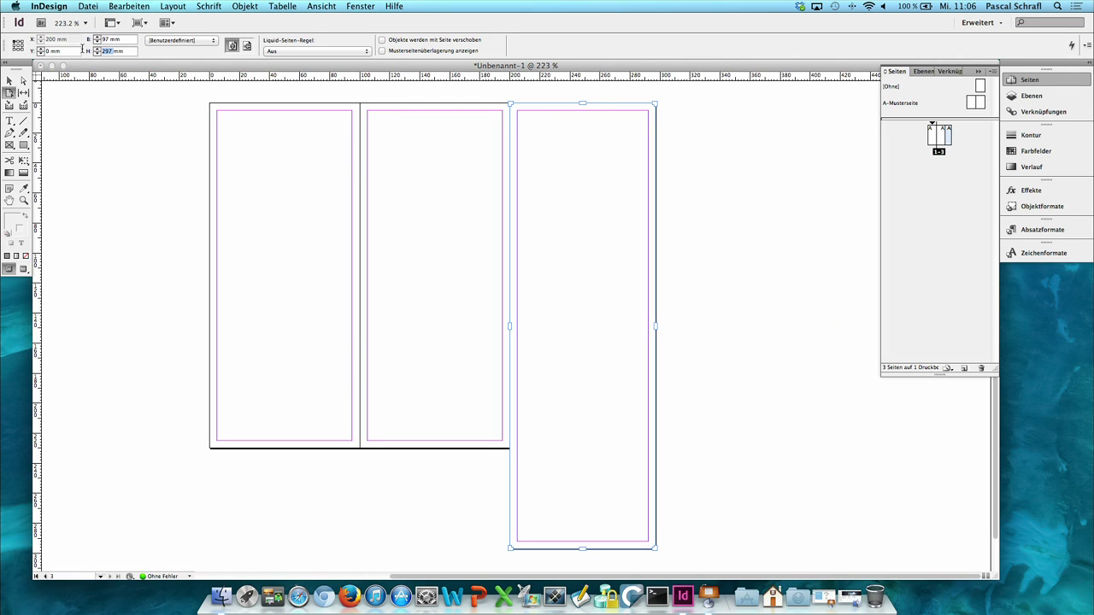
type("21")
key("Return")
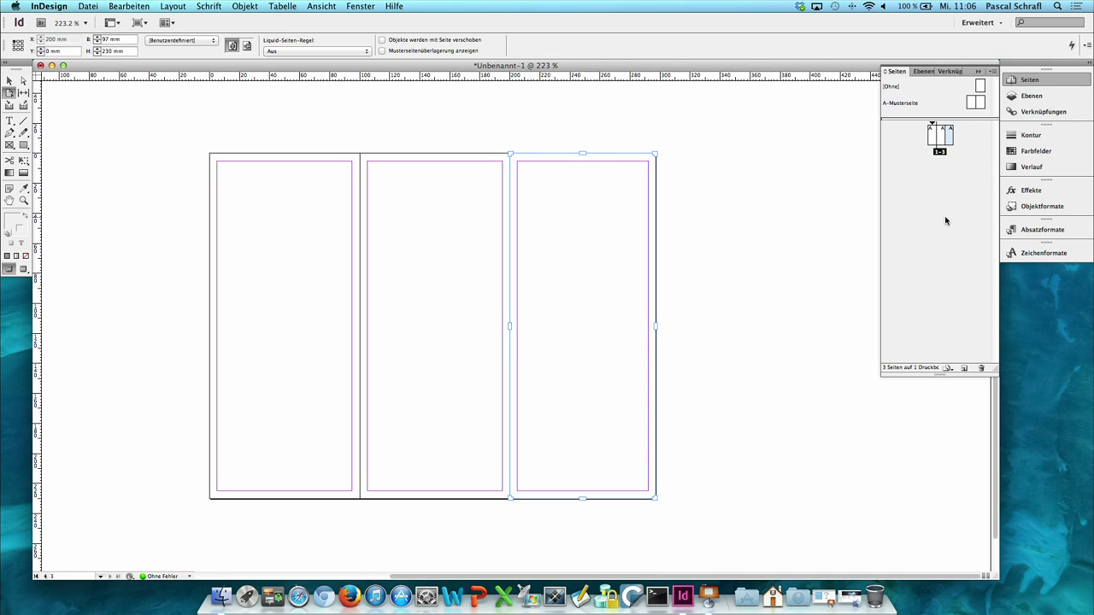
Step: Duplicate the three-page spread and set the width of the copy's third page to 100 mm
left_click_drag(941, 152, 961, 369)
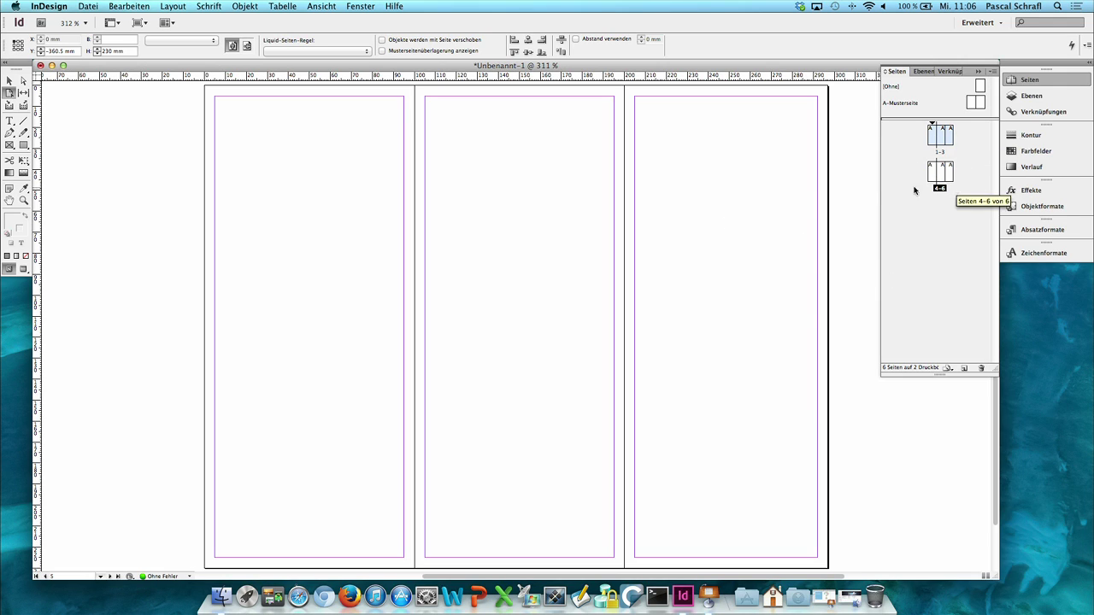
left_click(768, 193)
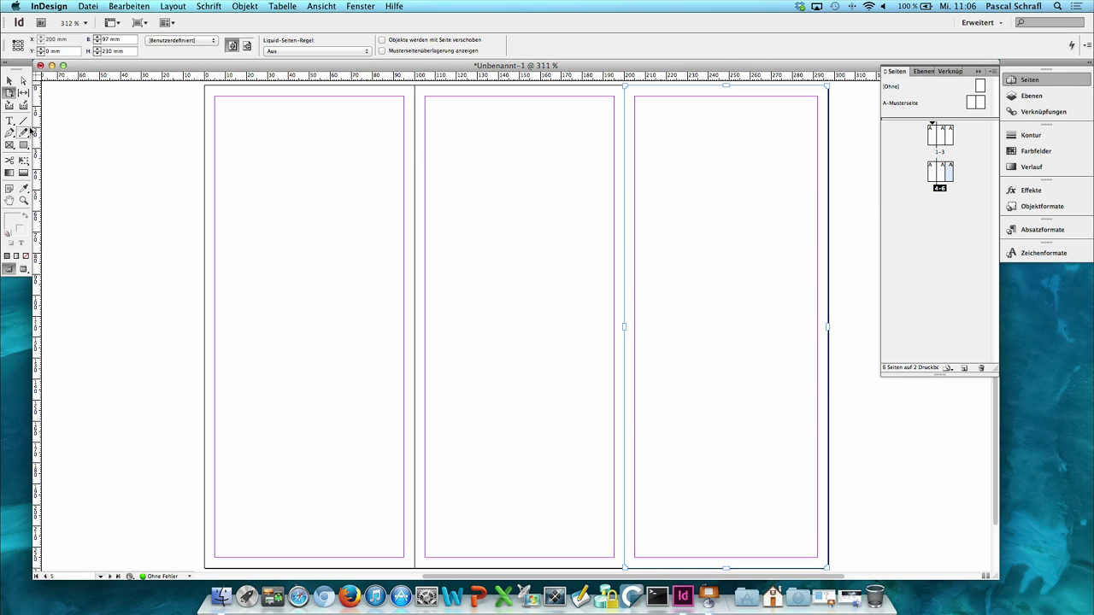
left_click(109, 40)
type("100mm")
key("Return")
Step: Set the width of the second spread's first page to 97 mm
left_click(242, 171)
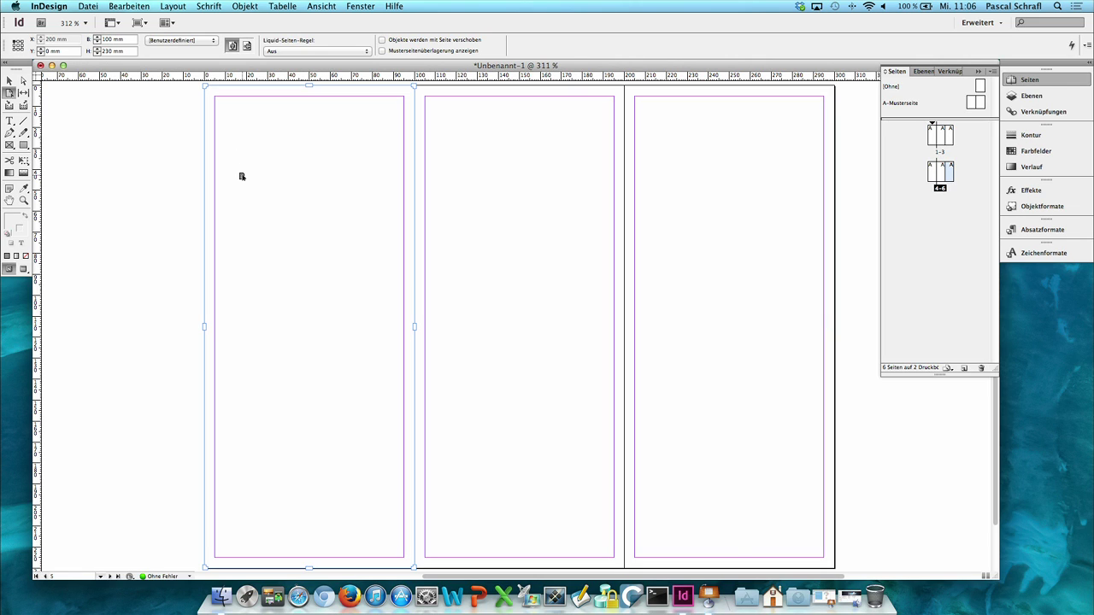
double_click(109, 40)
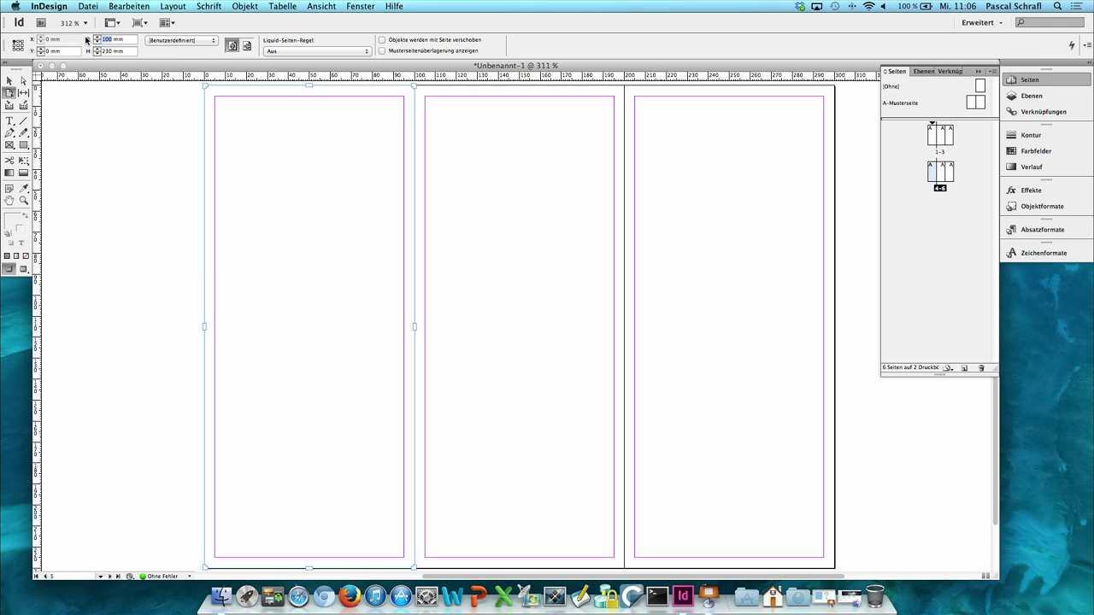
type("97")
key("Return")
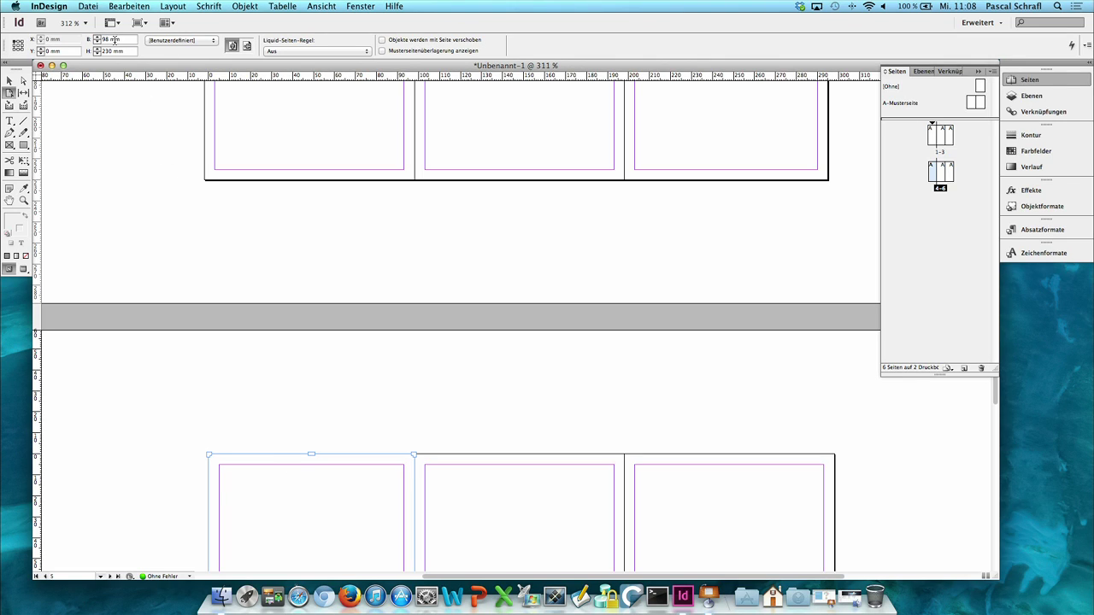
left_click(110, 40)
key("Return")
scroll(564, 227, "down", 5)
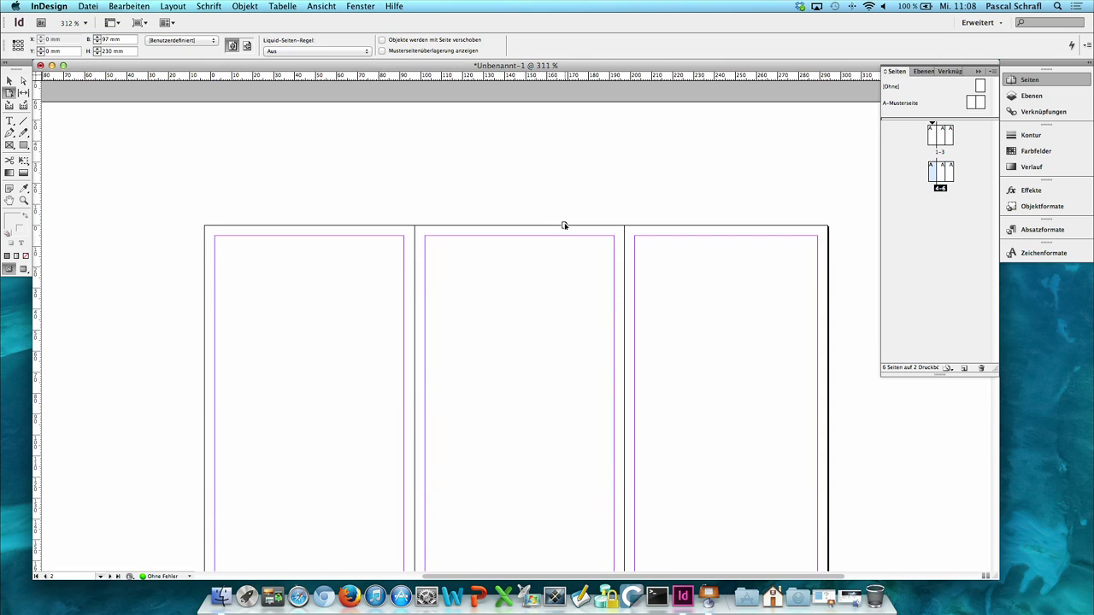
scroll(564, 226, "down", 3)
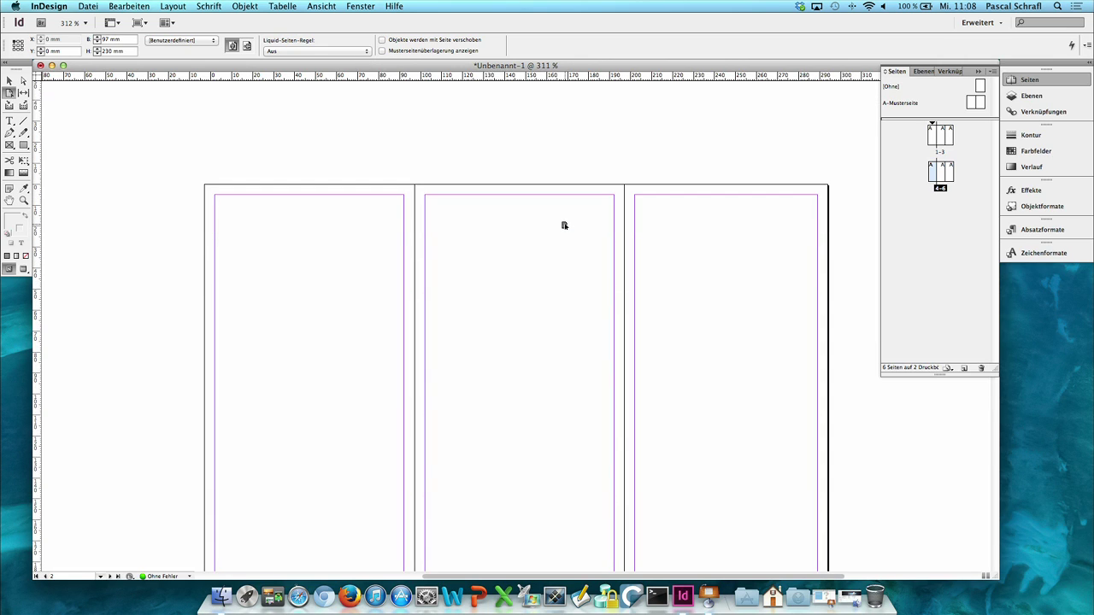
Step: Give the first page of the first spread 7 mm margins on all sides and two columns with a 5 mm gutter
double_click(932, 139)
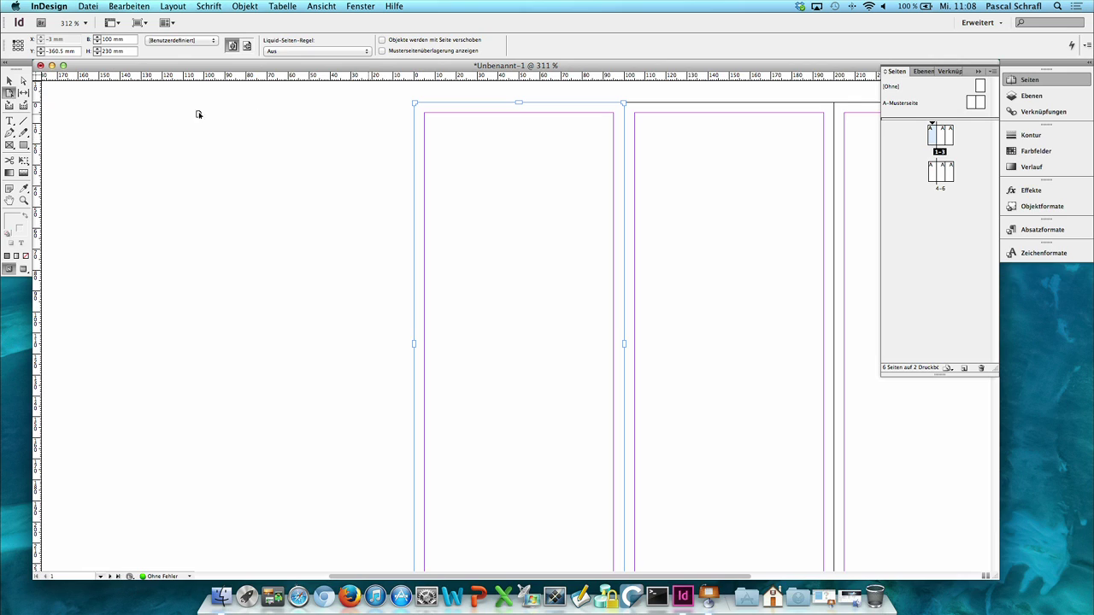
left_click(9, 80)
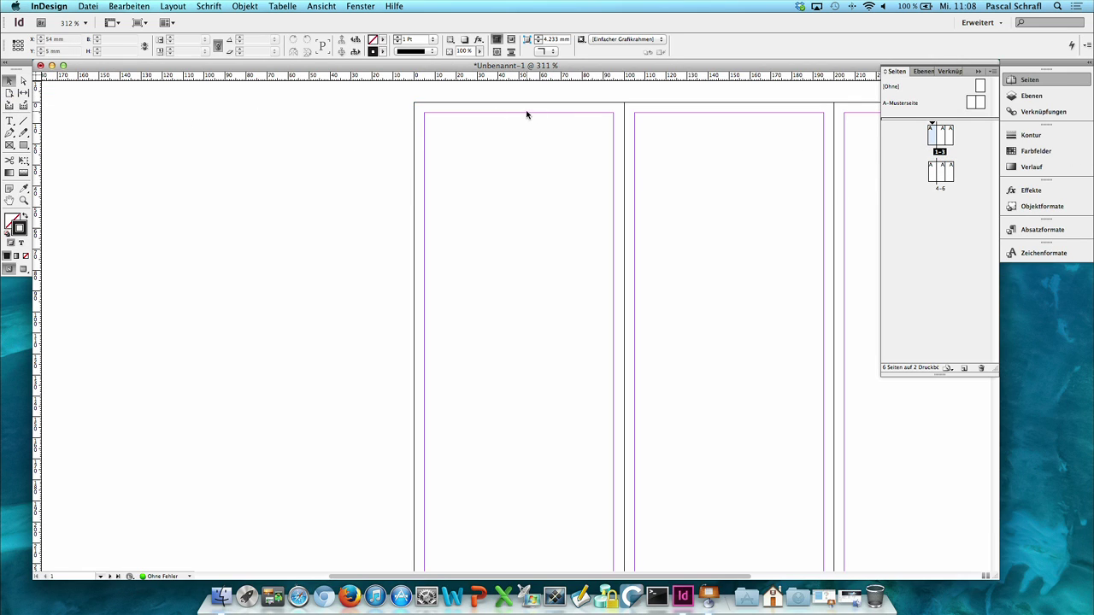
left_click(170, 6)
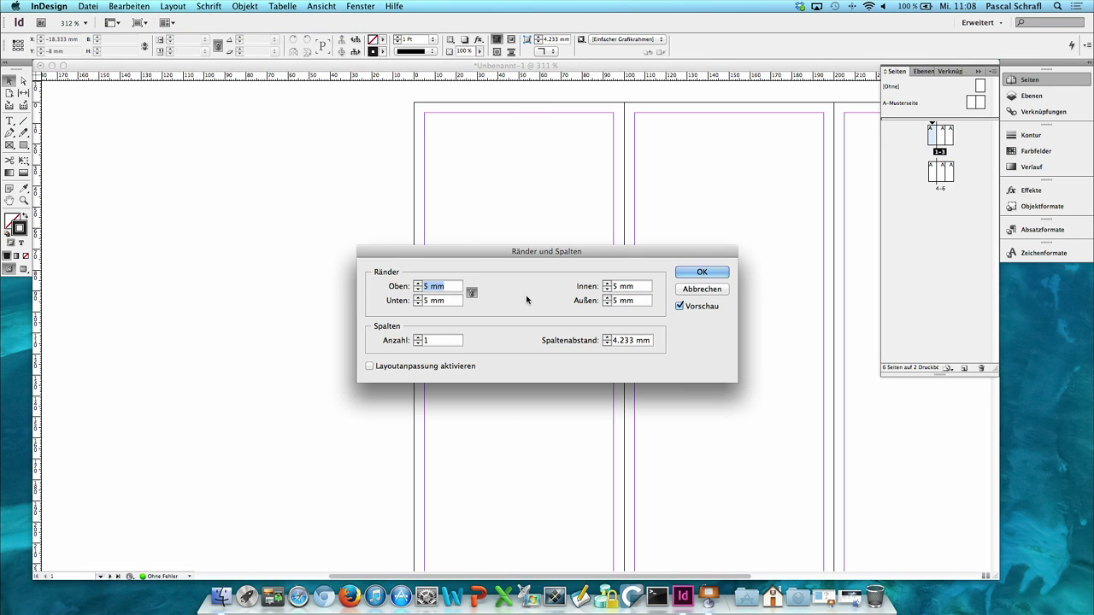
left_click(418, 285)
left_click(418, 284)
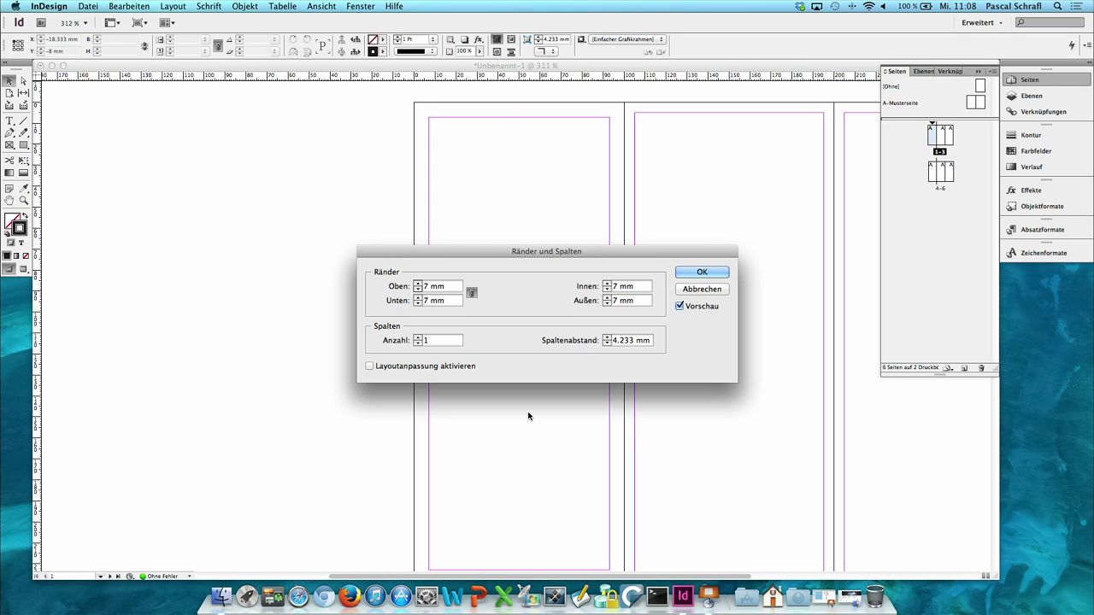
left_click(418, 337)
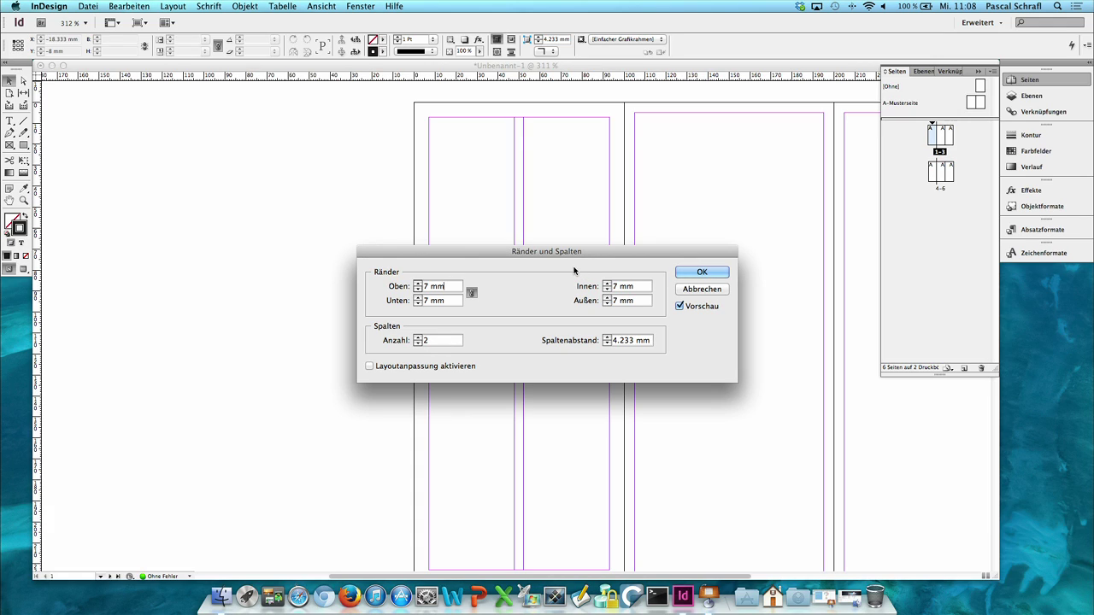
left_click(607, 338)
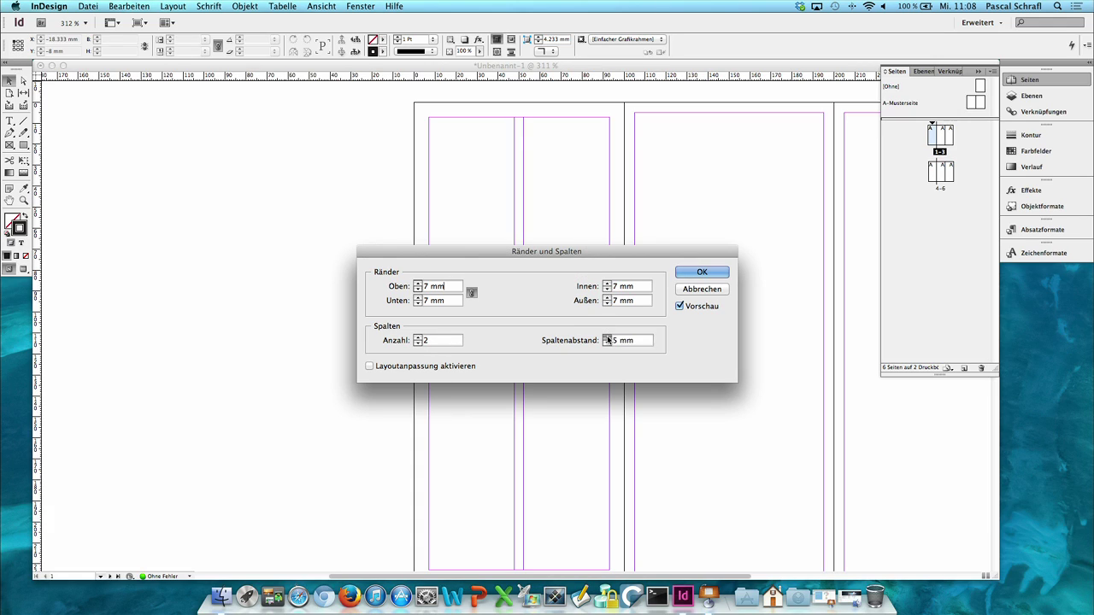
left_click(699, 274)
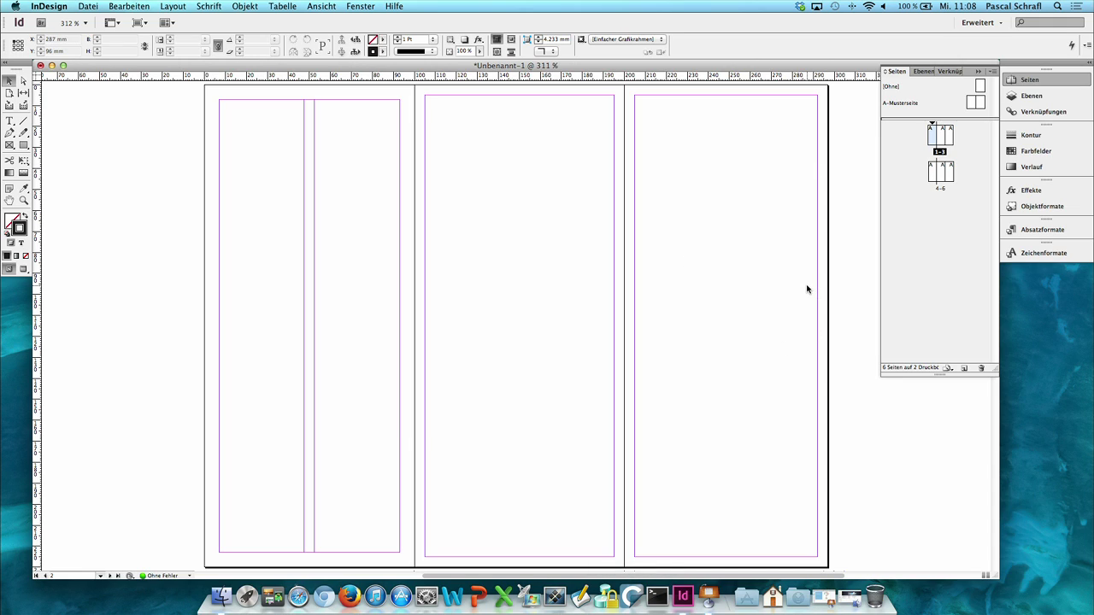
Step: Rename the document's existing layer as Hintergrund
left_click(9, 120)
left_click(1032, 97)
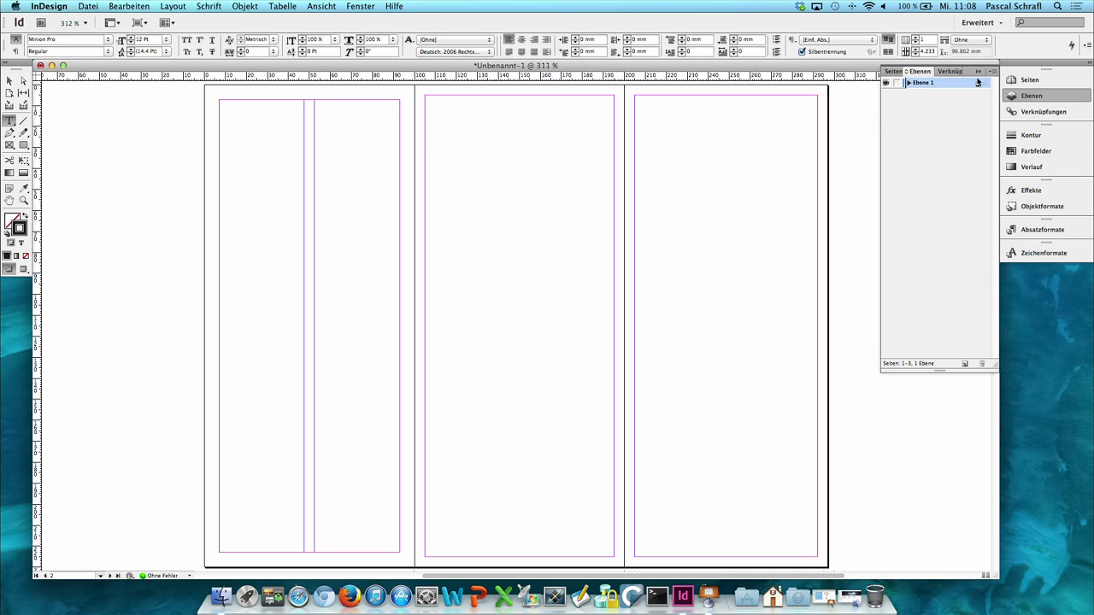
double_click(945, 83)
type("H")
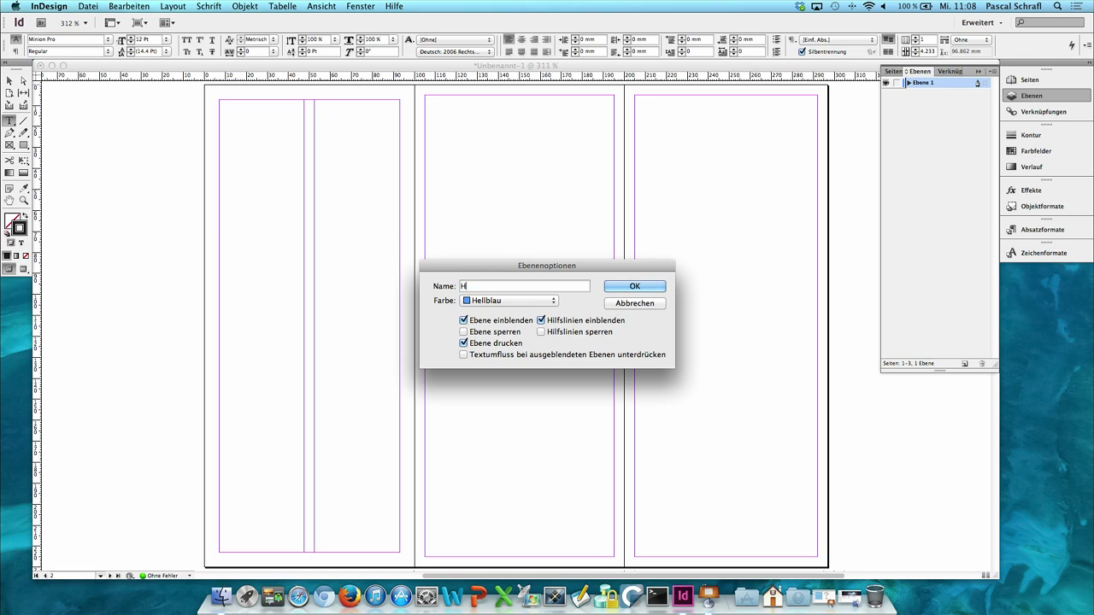
type("intergrund")
key("Return")
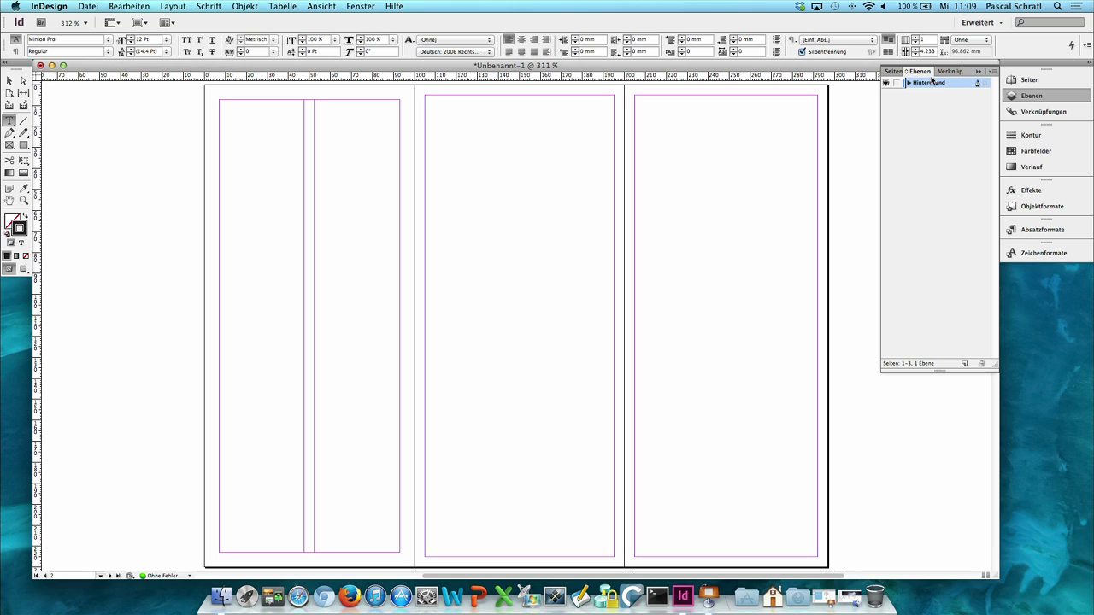
Step: Add three new layers named Bilder, Text and Logo, stacked in that order above the Hintergrund layer
left_click(966, 367, "alt")
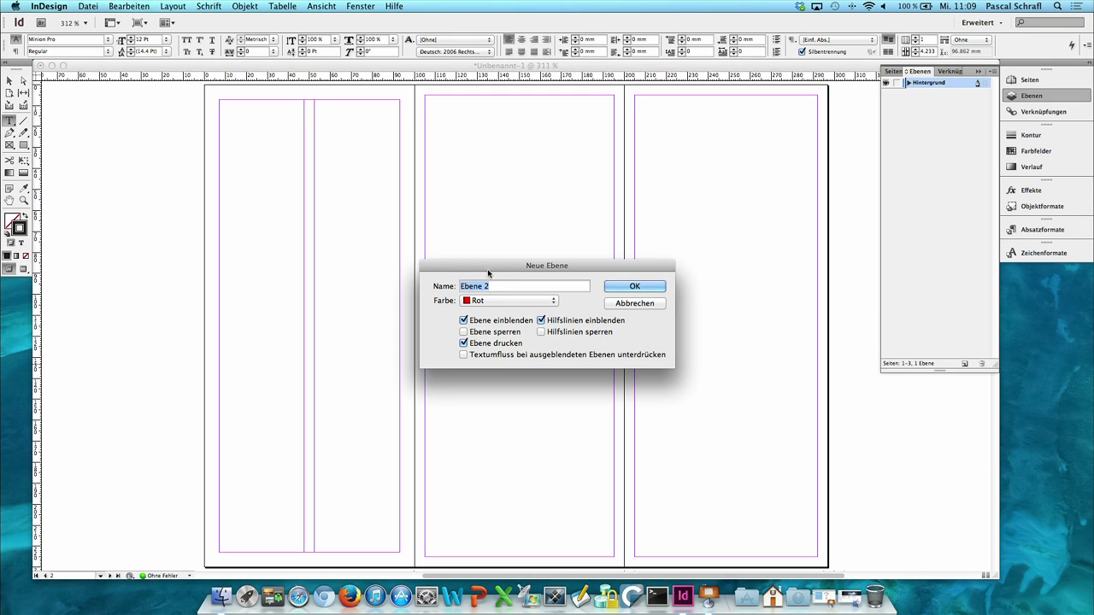
left_click_drag(494, 283, 548, 187)
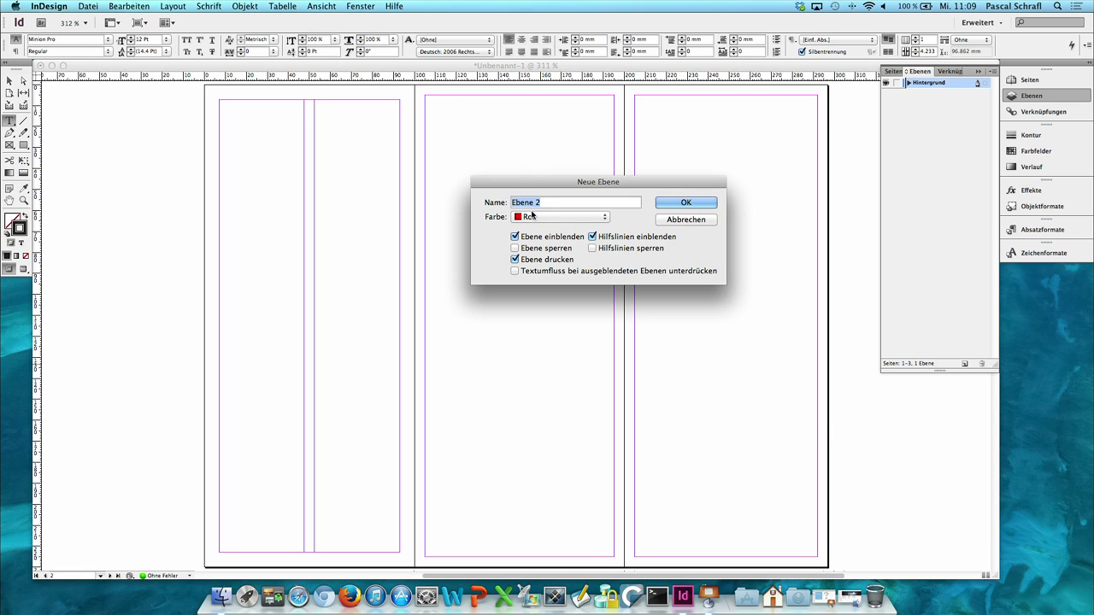
type("Bilder")
key("Return")
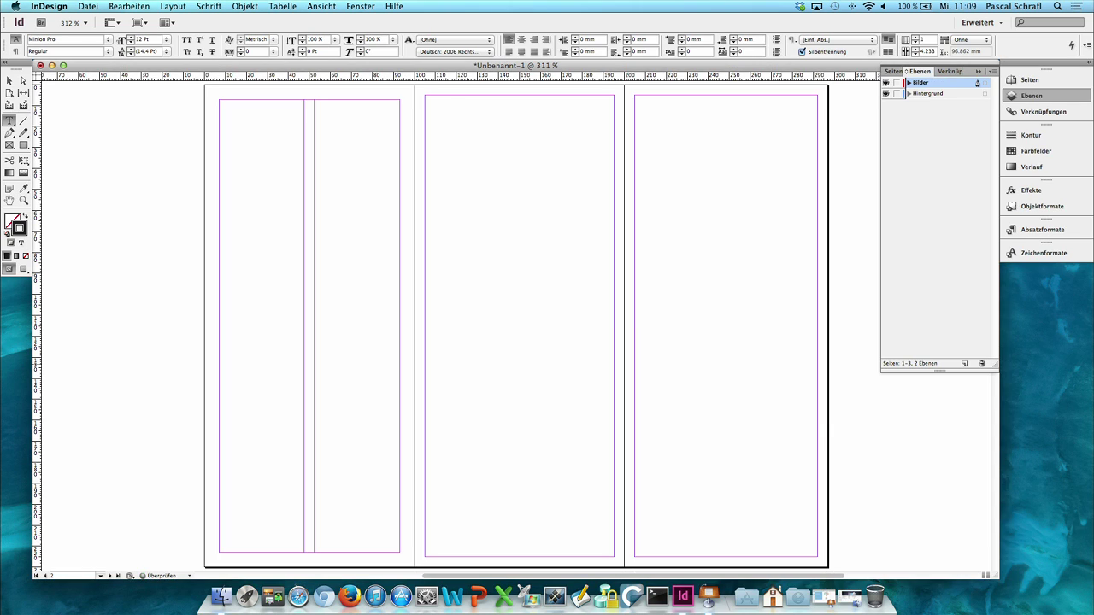
left_click(965, 363, "alt")
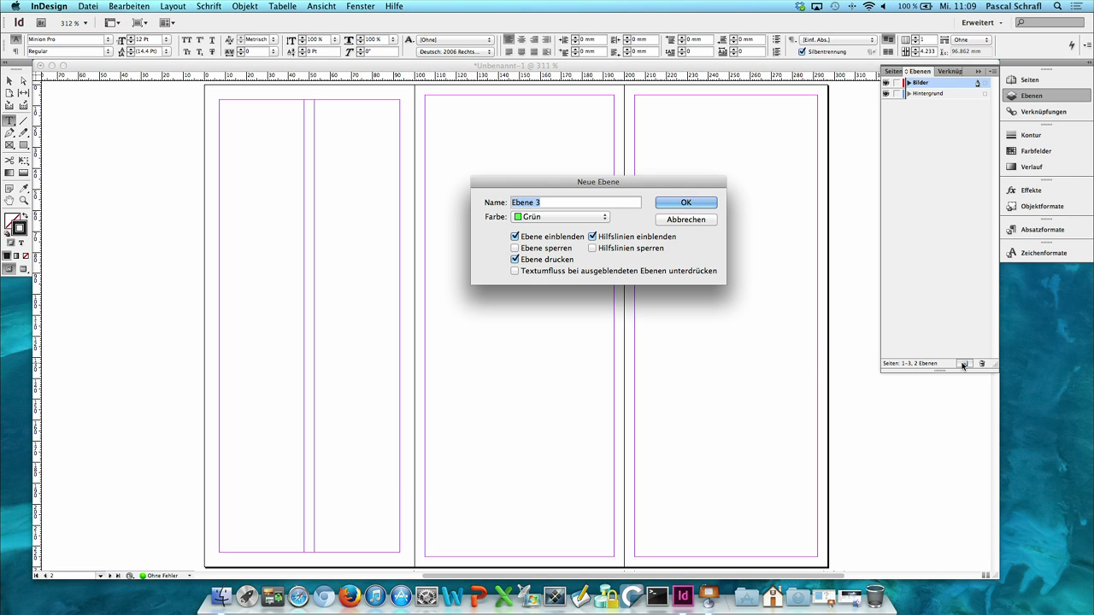
type("Text")
key("Return")
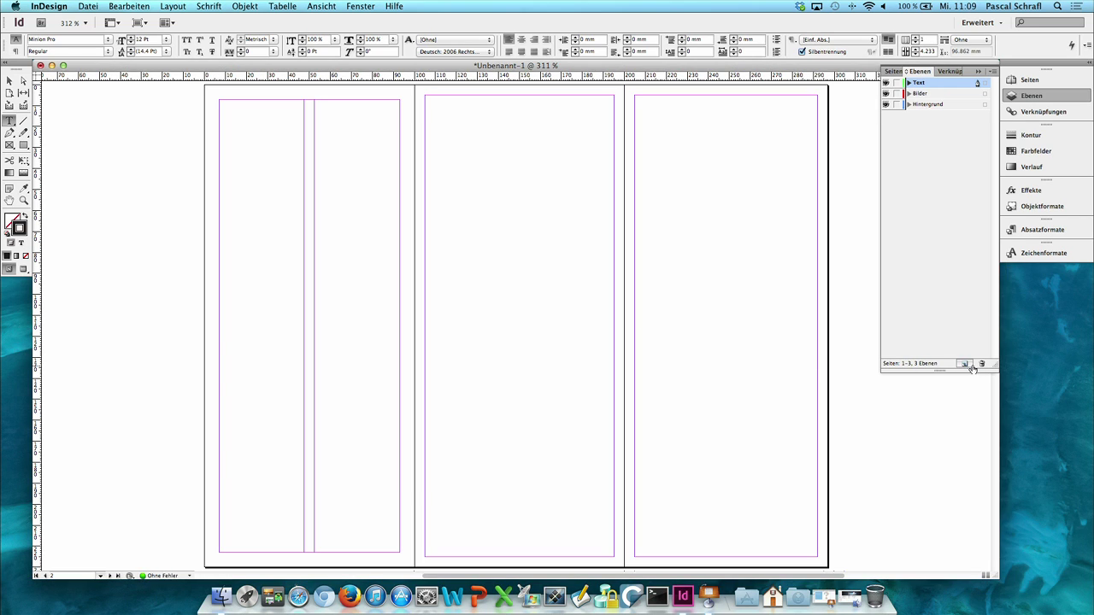
left_click(966, 363, "alt")
type("Logo")
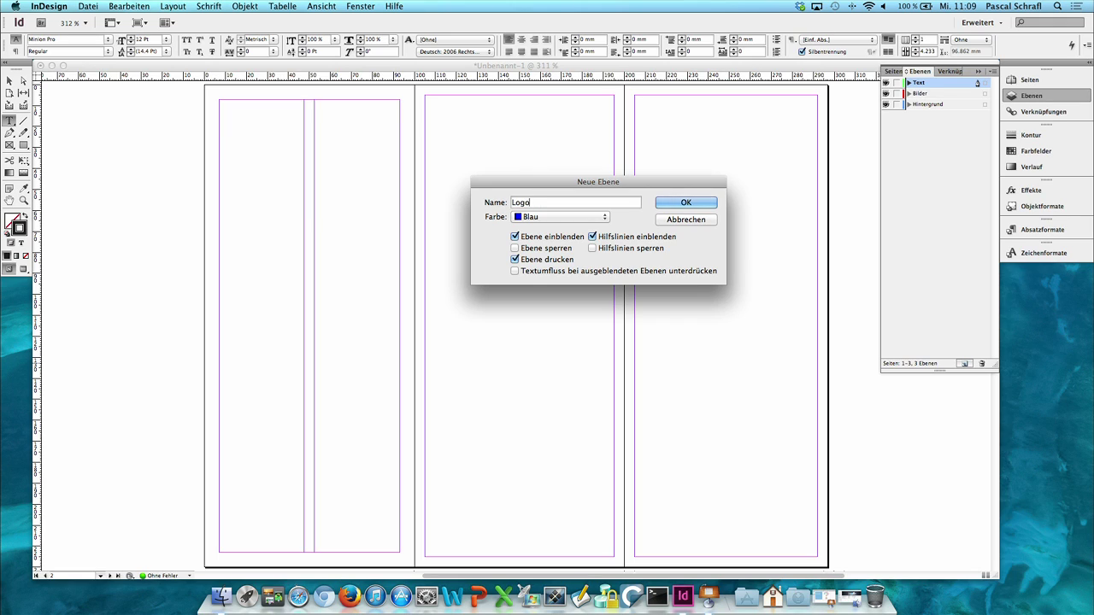
key("Return")
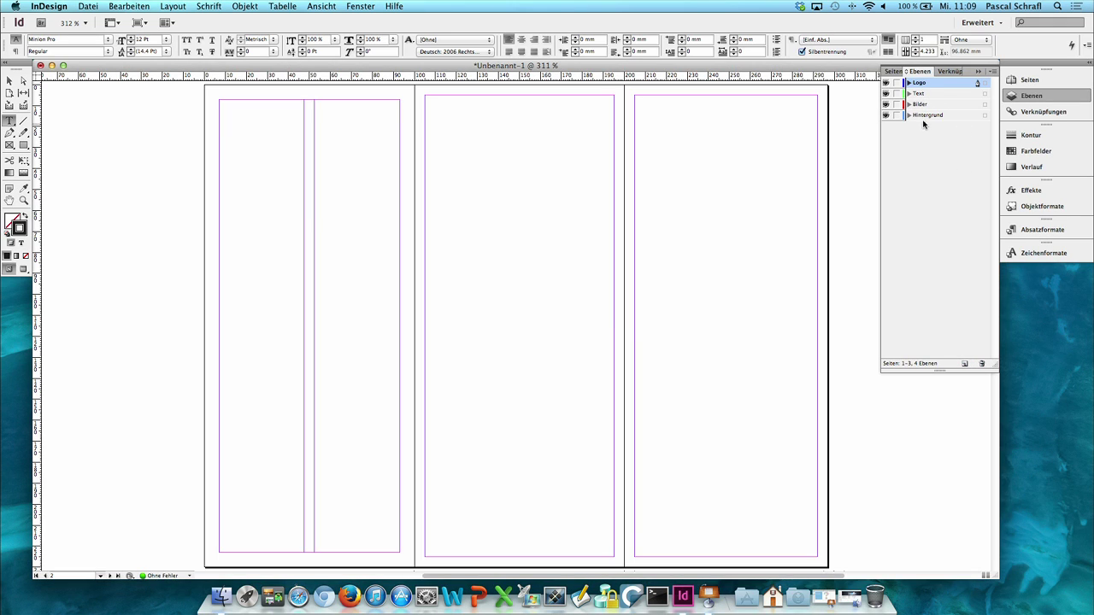
Step: On the Text layer, draw a text frame about 40.5 × 216 mm filling the first column of the first page
left_click(920, 94)
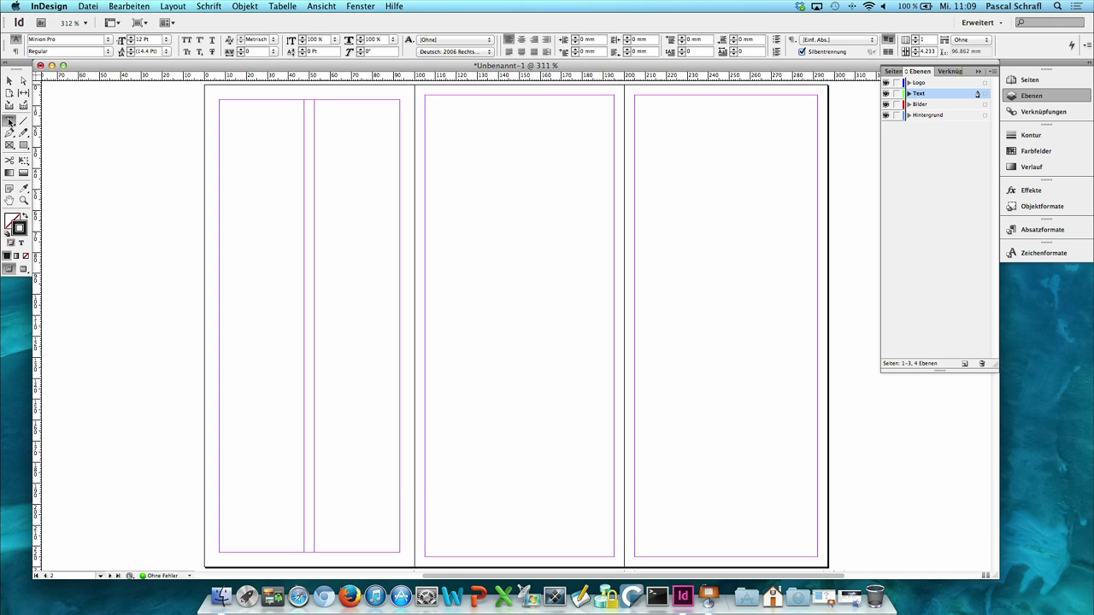
left_click_drag(220, 101, 306, 553)
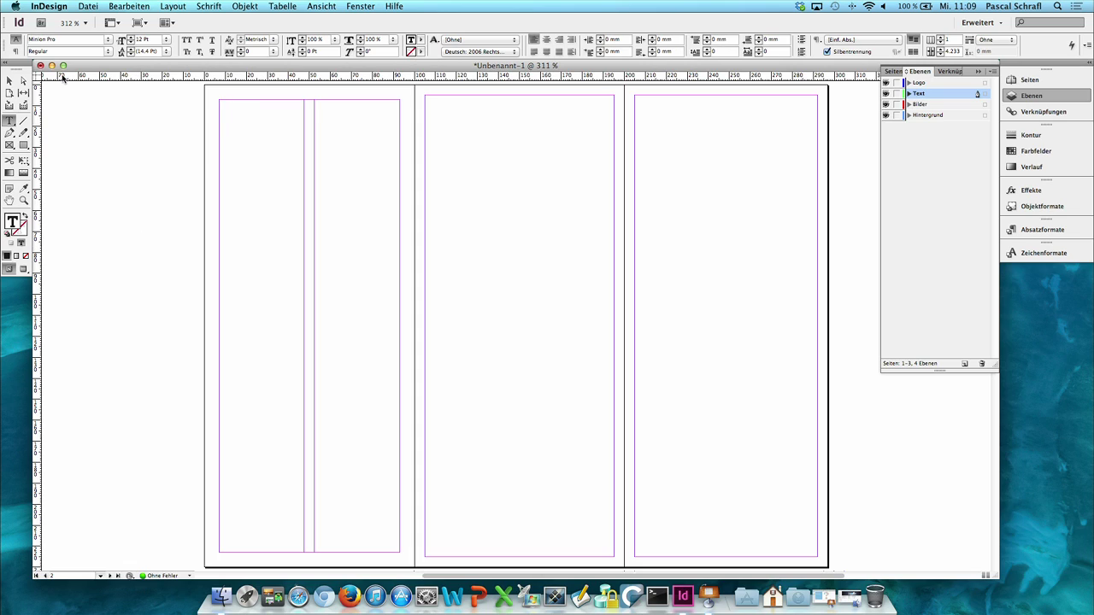
key("Escape")
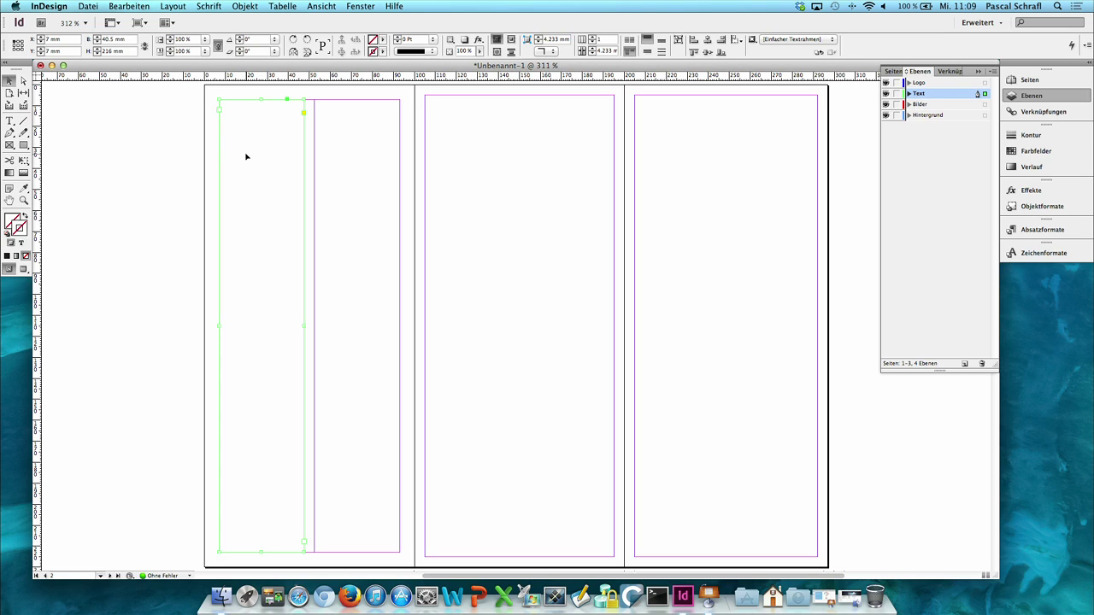
Step: Add a second text frame filling the first page's second column, threaded from the frame in the first column
left_click_drag(252, 171, 346, 172)
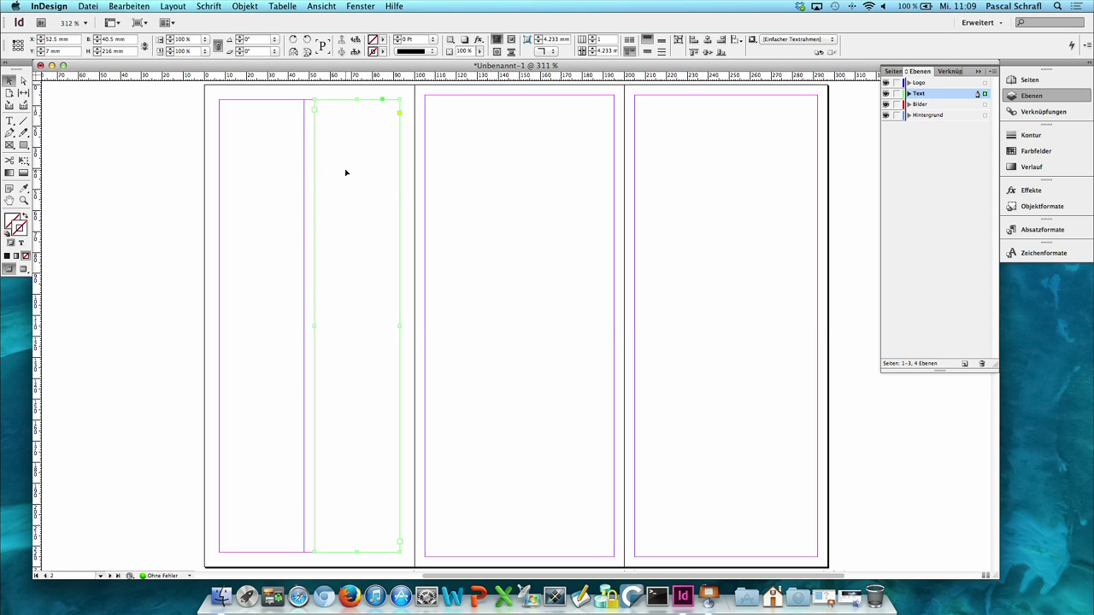
key("super+z")
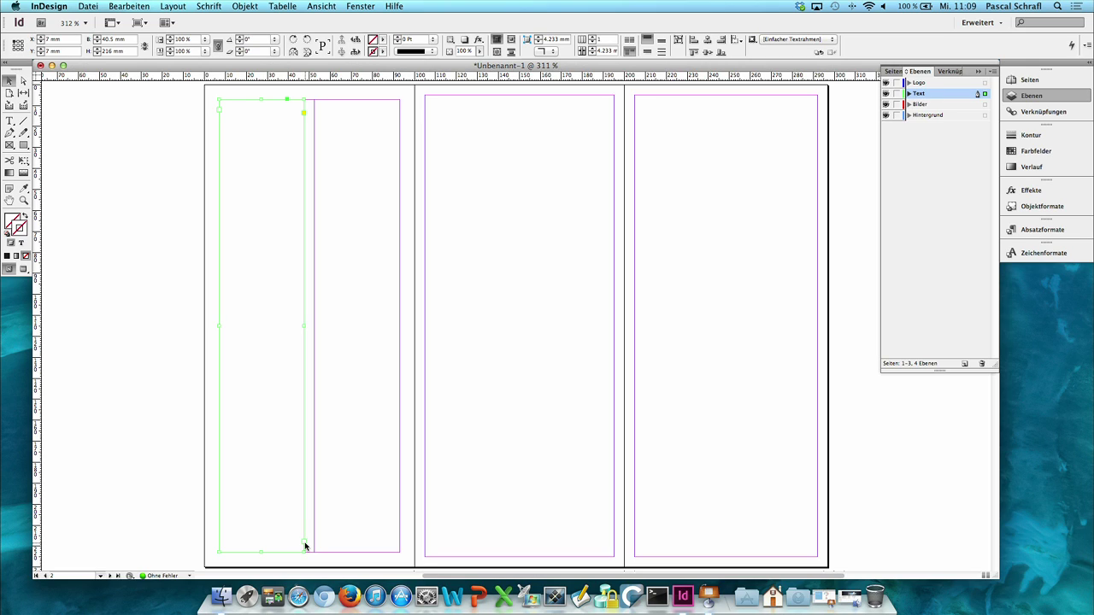
key("super+shift+z")
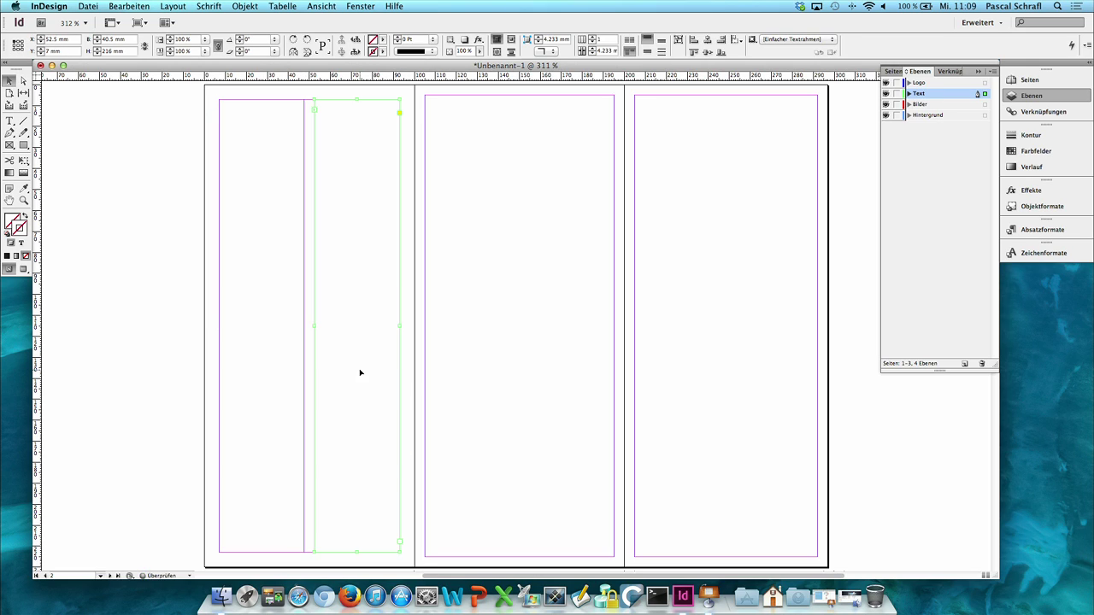
Step: Fill the two threaded text frames with placeholder text
left_click(9, 120)
left_click(243, 113)
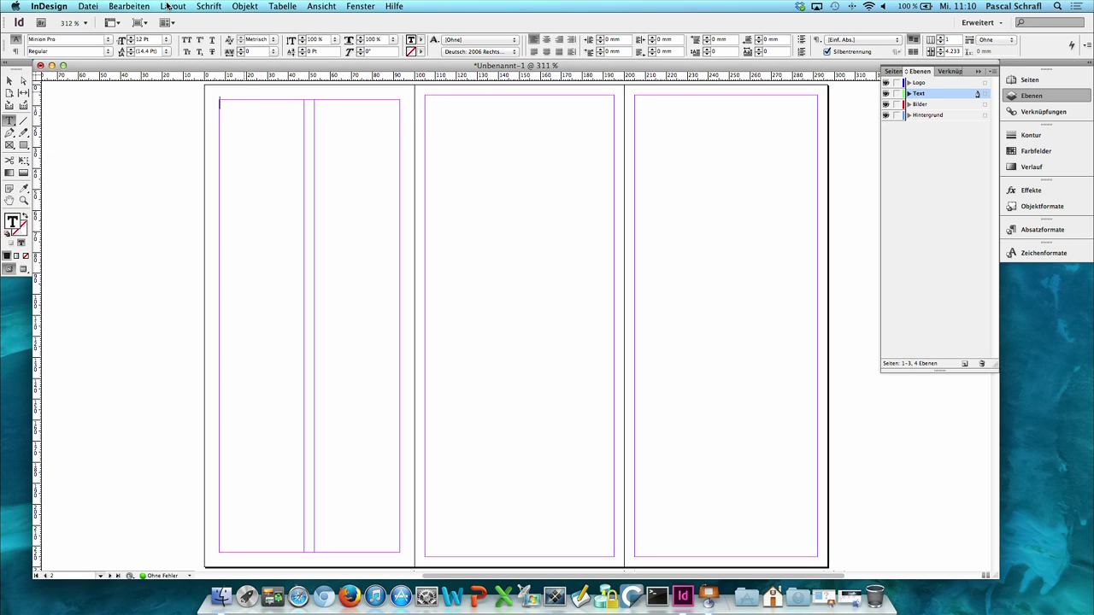
left_click(216, 6)
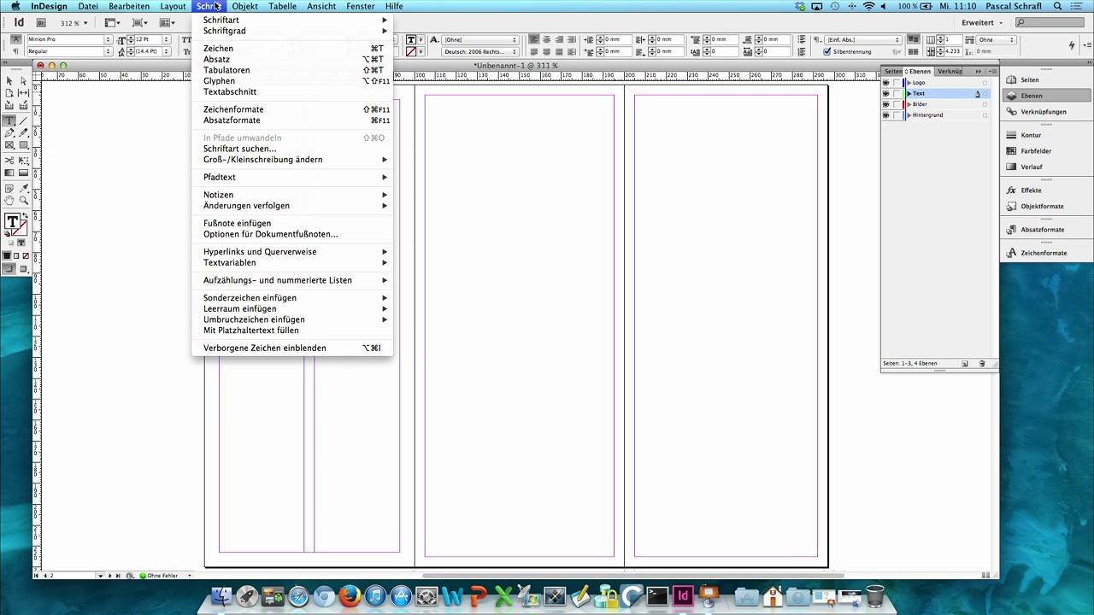
left_click(286, 333)
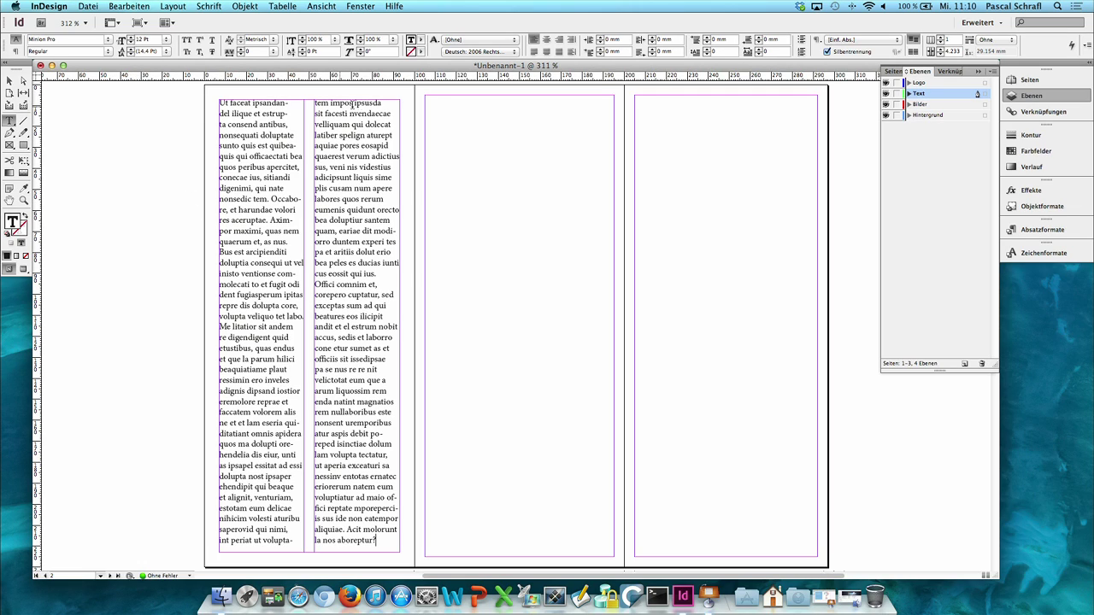
left_click(199, 39)
left_click(128, 6)
left_click(147, 5)
left_click(172, 6)
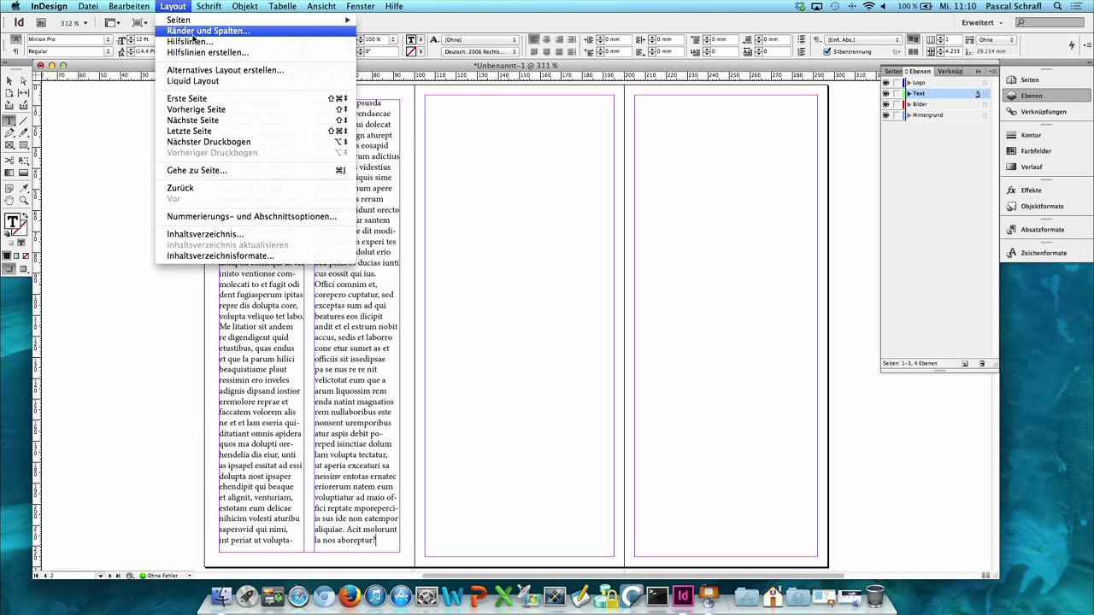
left_click(193, 33)
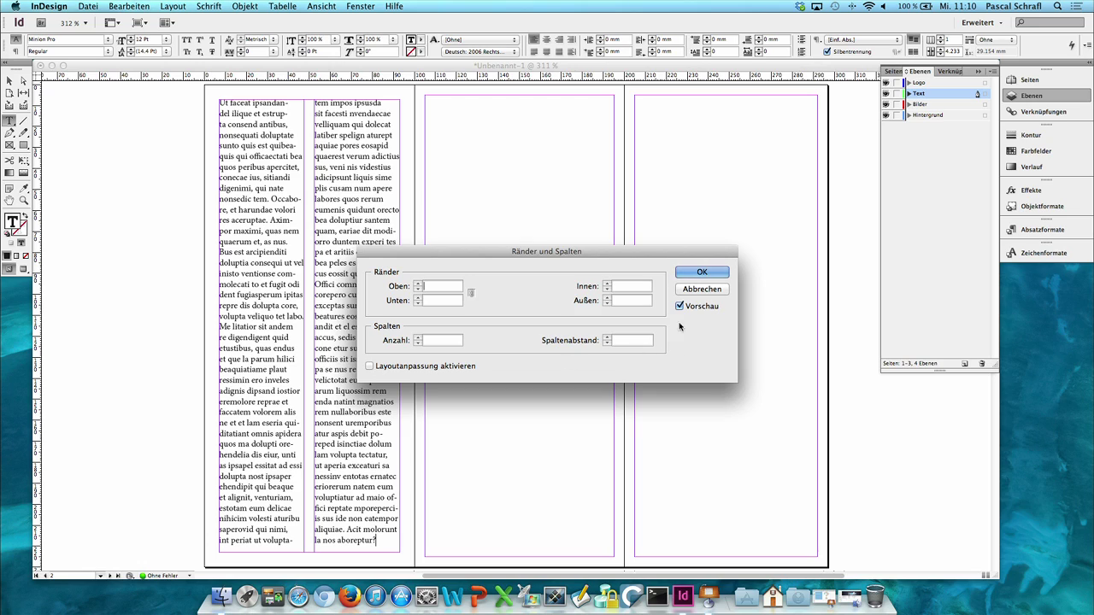
left_click(702, 289)
Step: Enable layout adjustment for the first page and set all four of its margins to 5 mm
left_click(1041, 81)
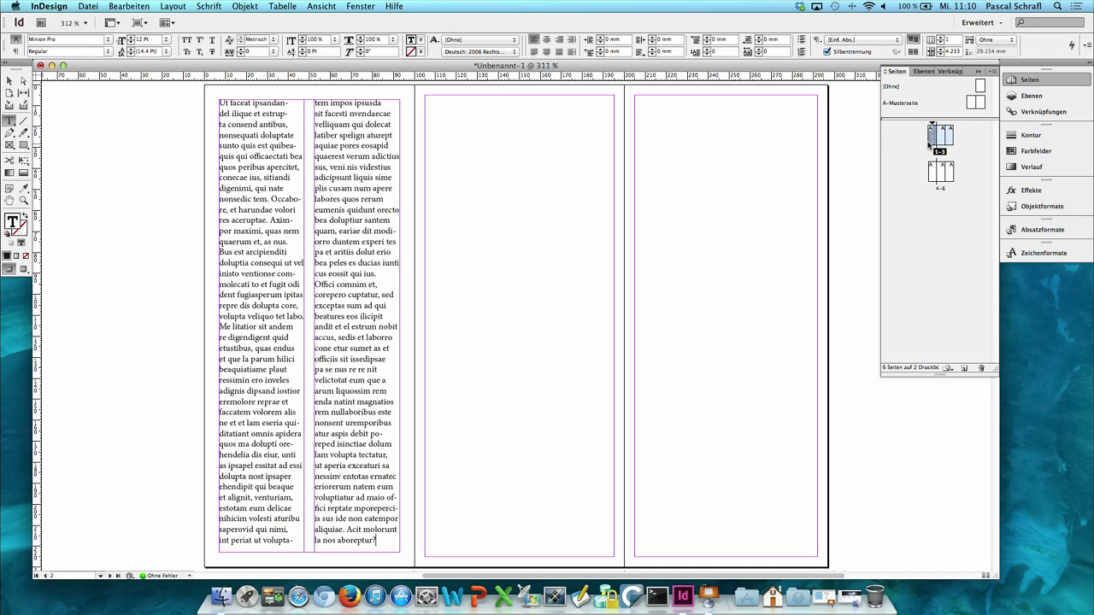
left_click(932, 171)
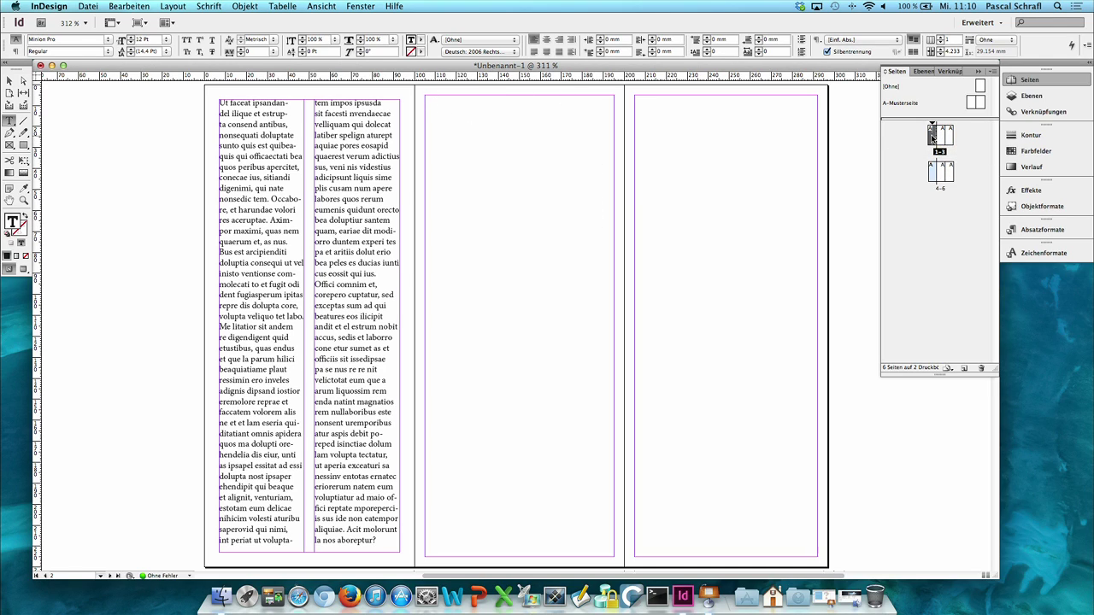
left_click(933, 137)
left_click(174, 6)
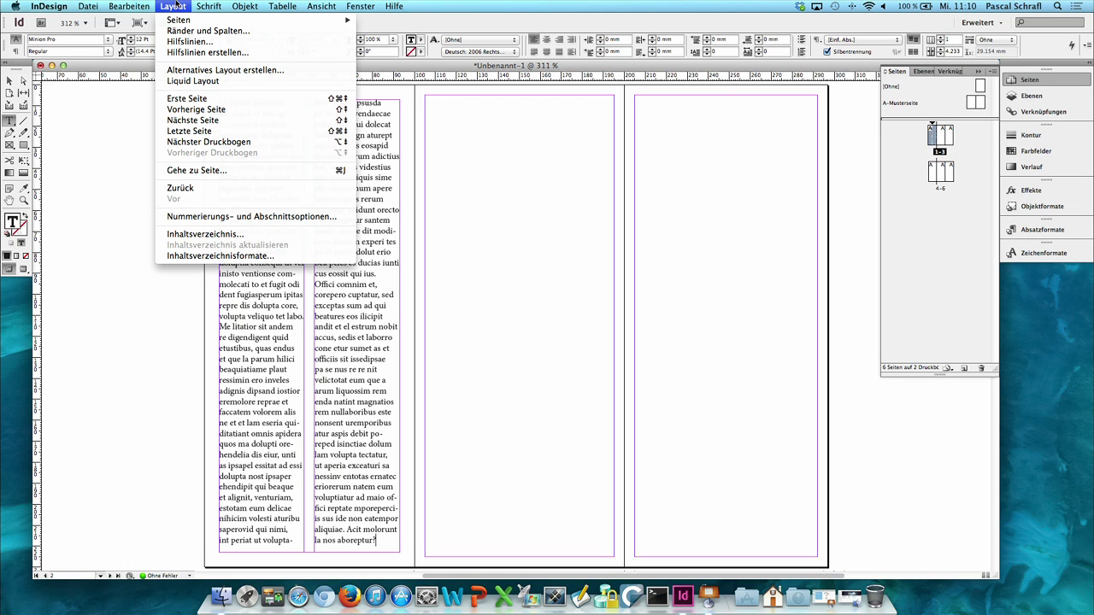
left_click(182, 35)
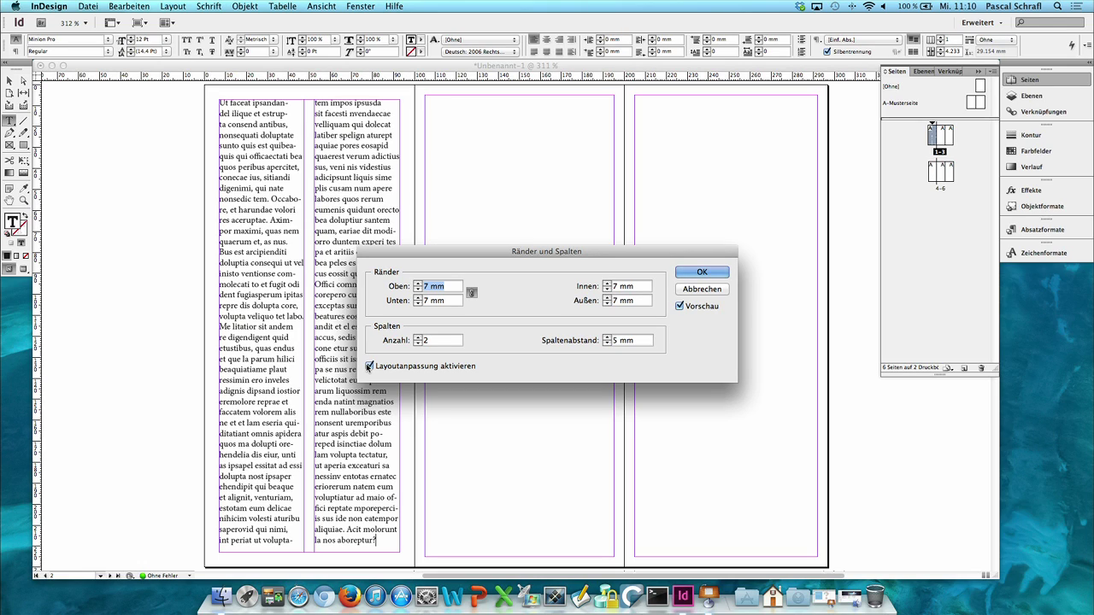
left_click(418, 290)
left_click(418, 291)
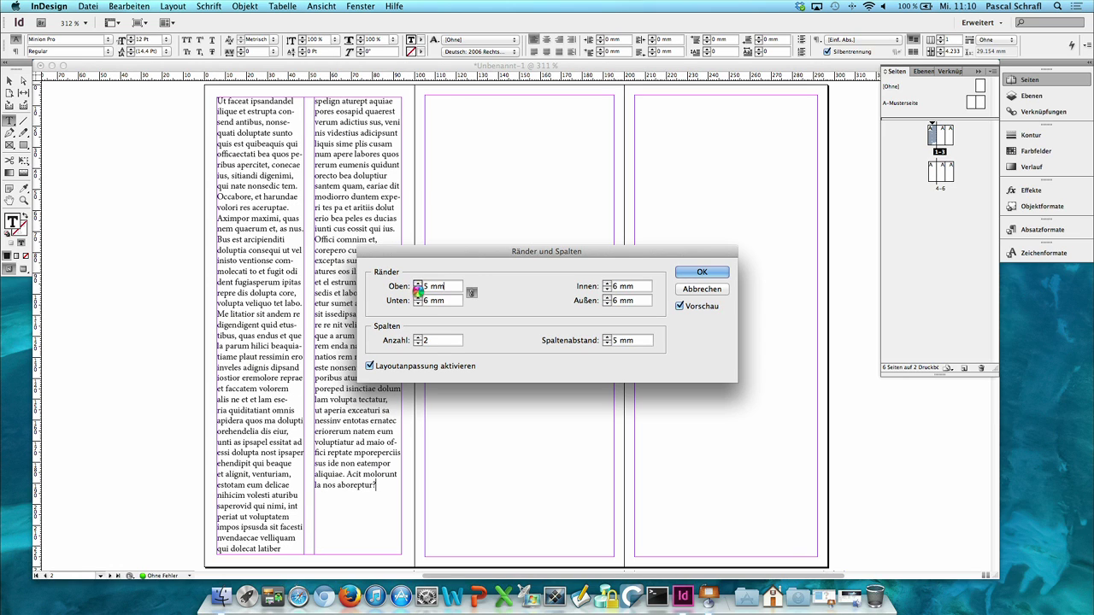
left_click(418, 291)
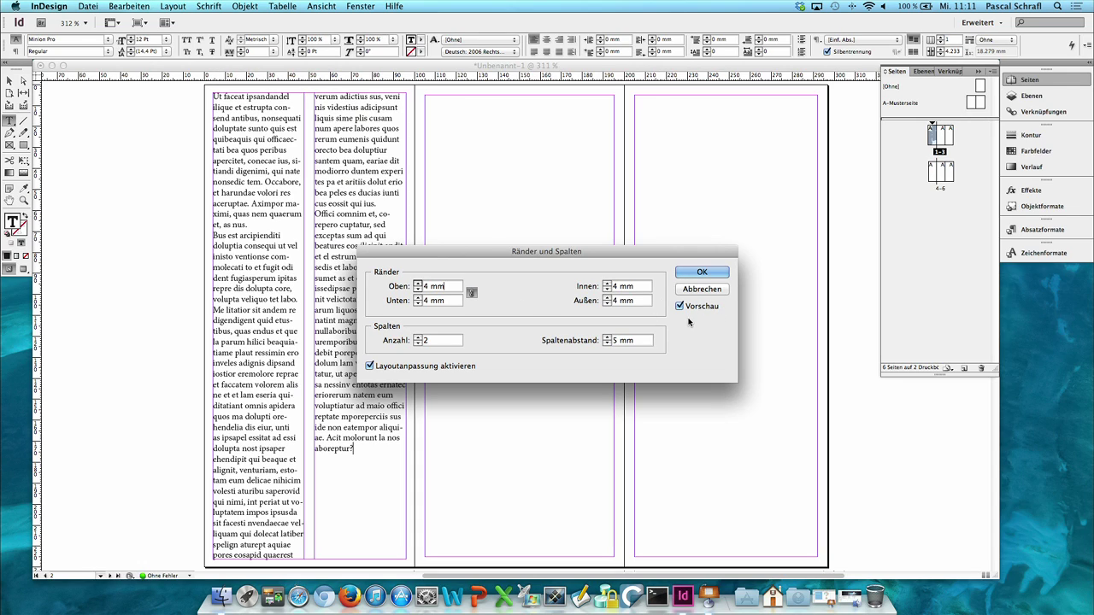
left_click(418, 284)
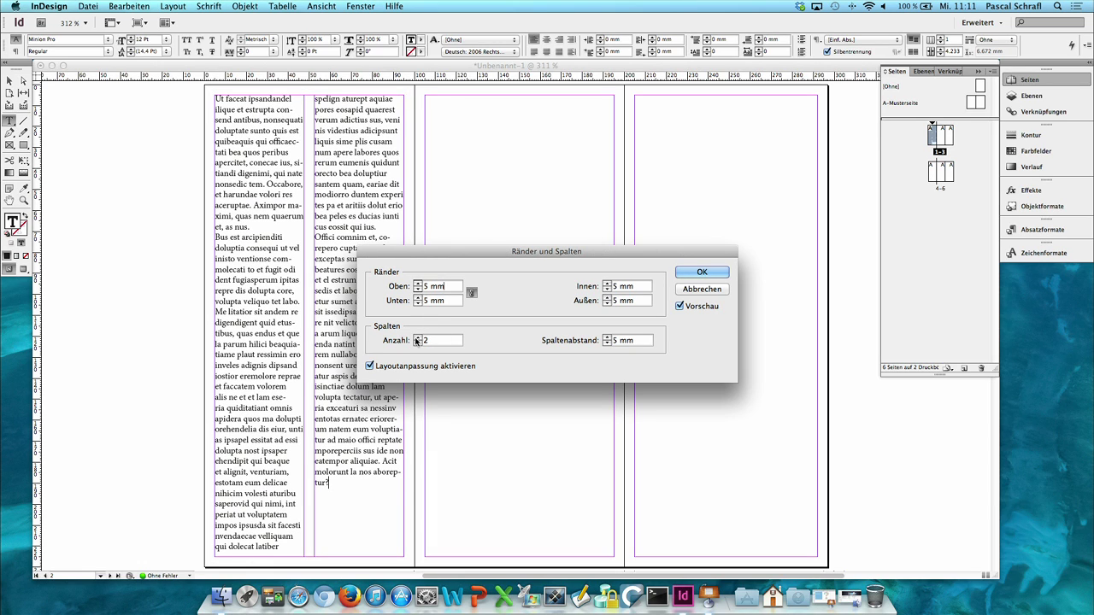
Step: Preview the first page's adjusted layout with 3 columns and with a single column
left_click(418, 338)
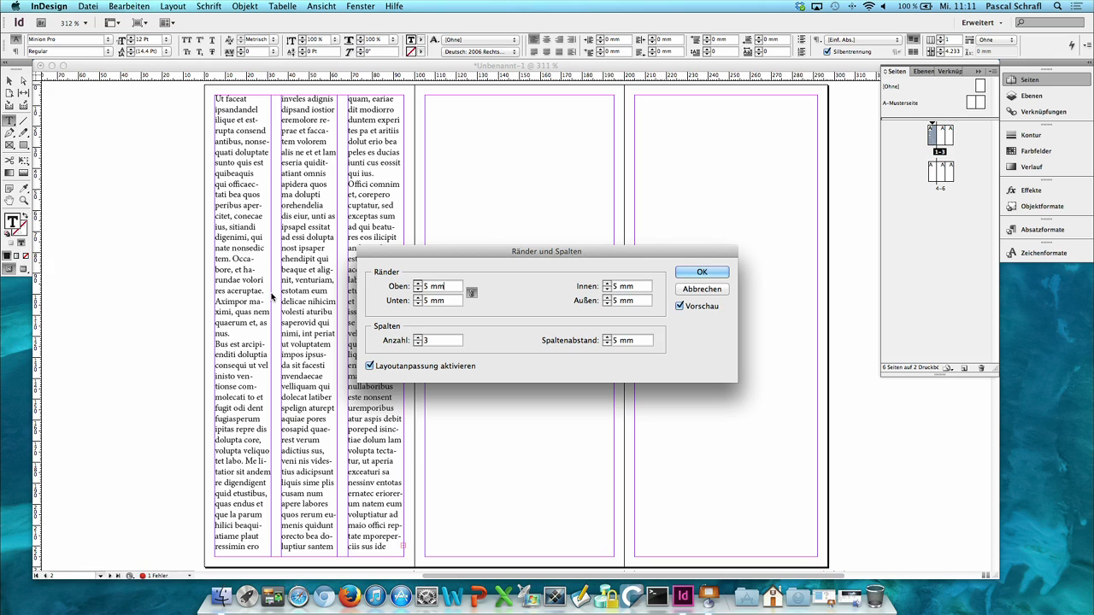
left_click(419, 344)
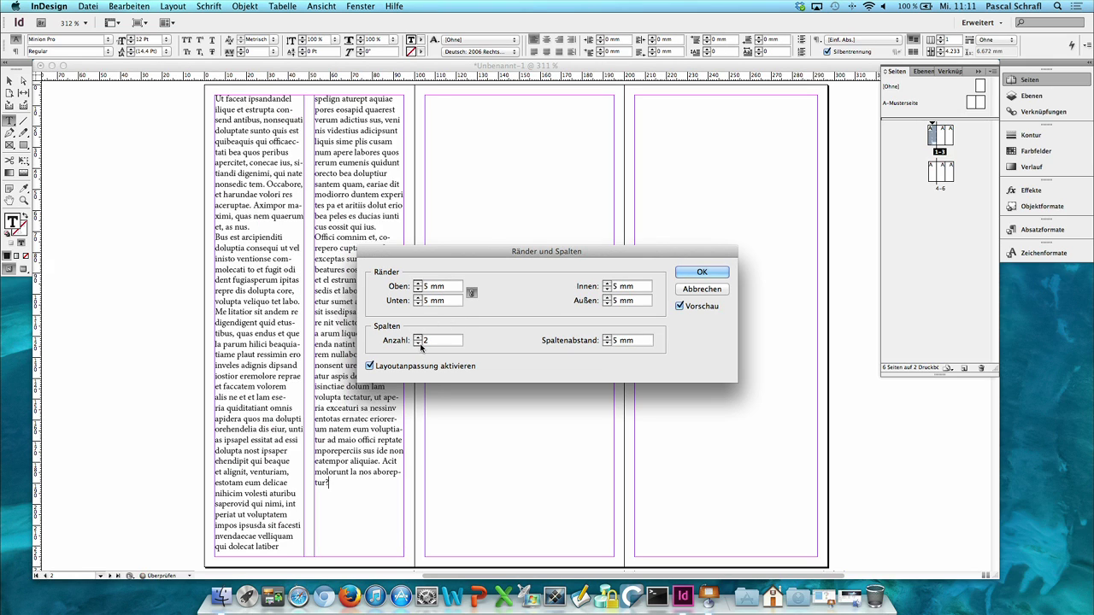
left_click(419, 344)
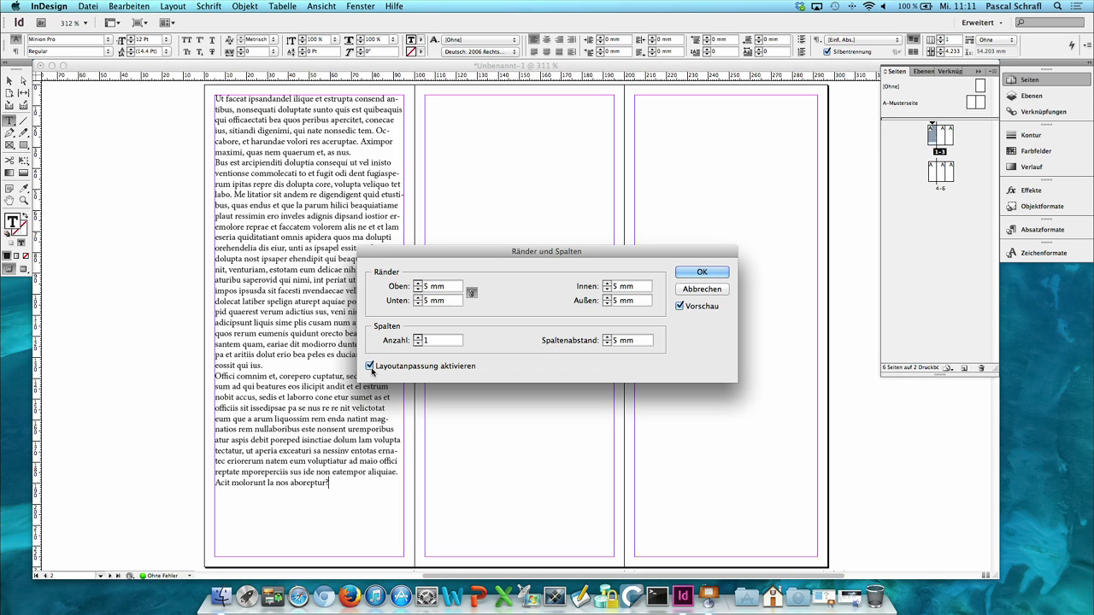
left_click_drag(509, 256, 580, 152)
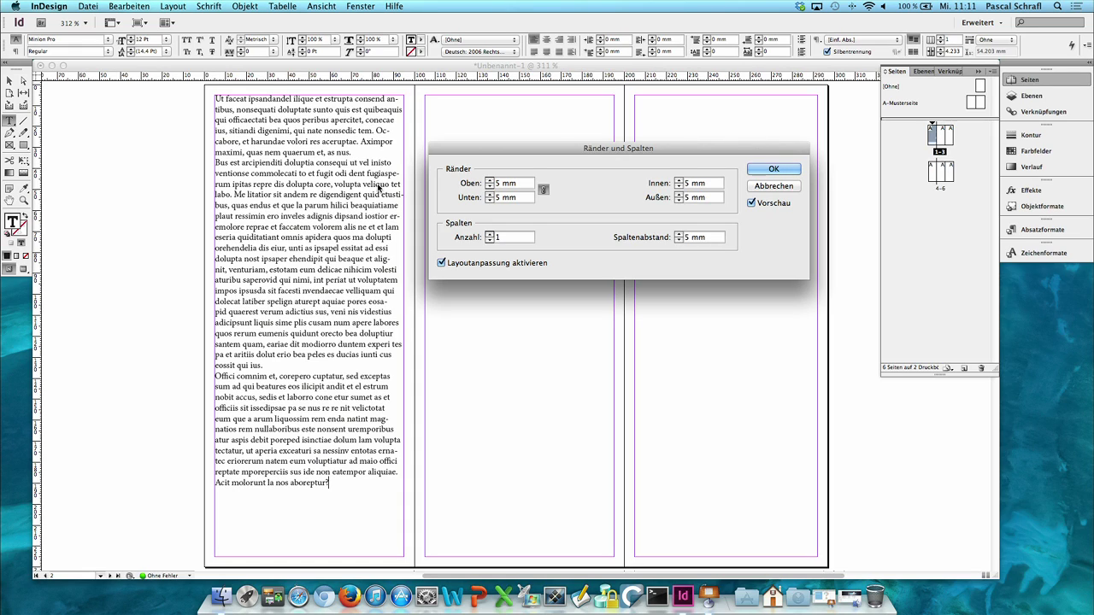
Step: Set the first page to 2 columns and apply the margin and column settings
left_click(491, 235)
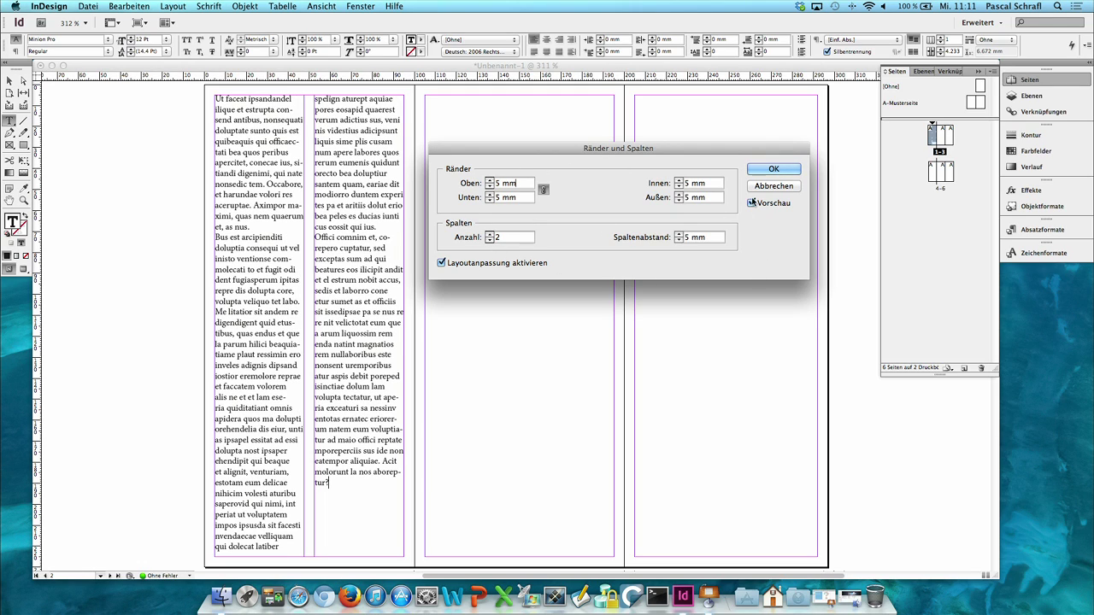
left_click(769, 170)
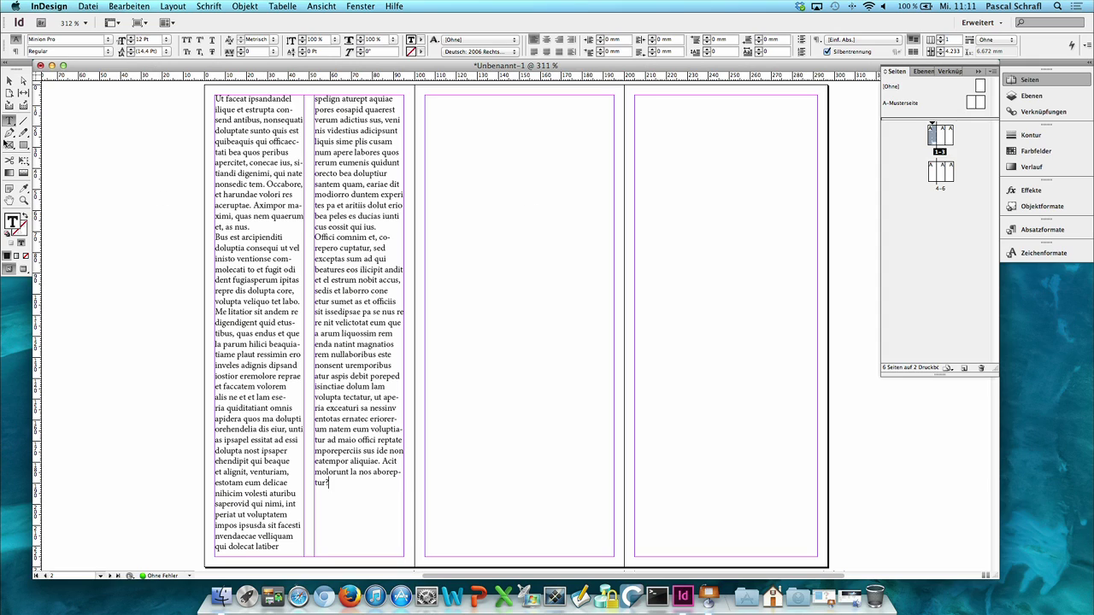
left_click(9, 81)
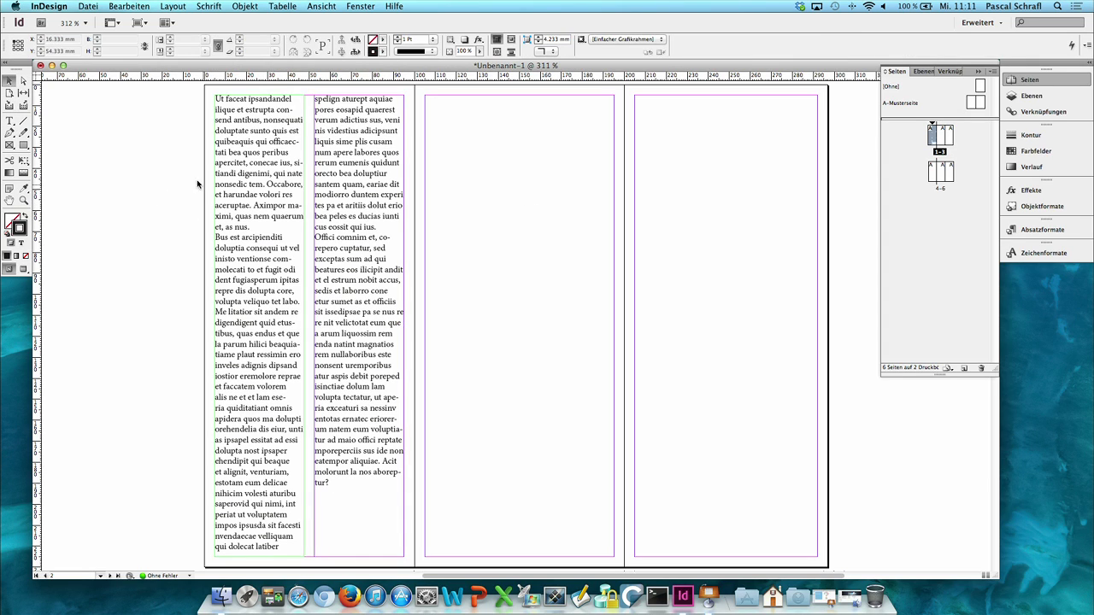
left_click_drag(178, 97, 498, 419)
left_click(498, 419)
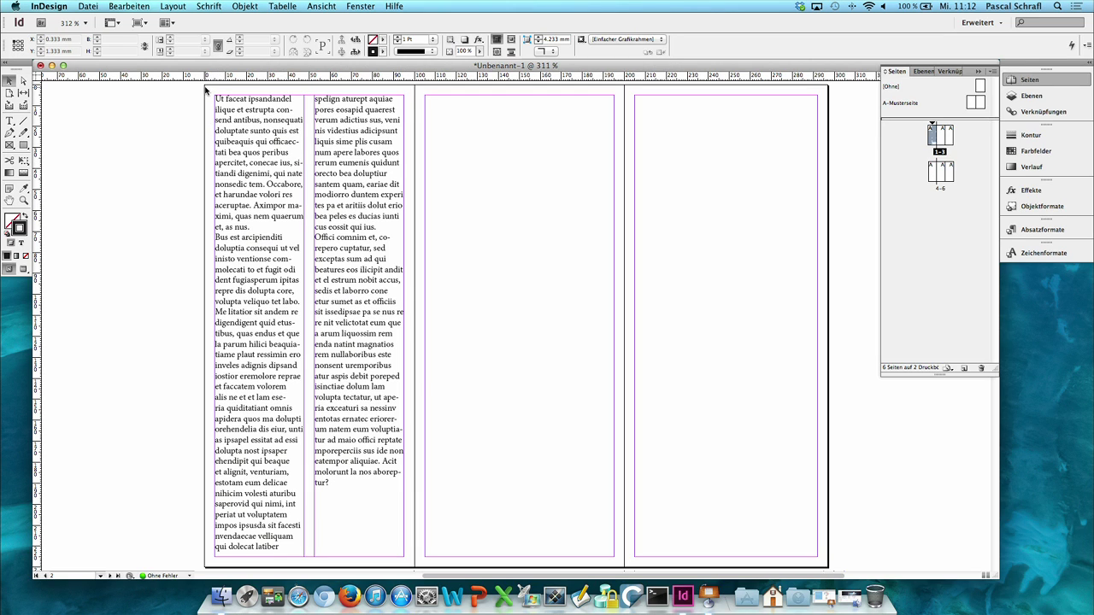
scroll(225, 153, "up", 3)
scroll(225, 154, "down", 5)
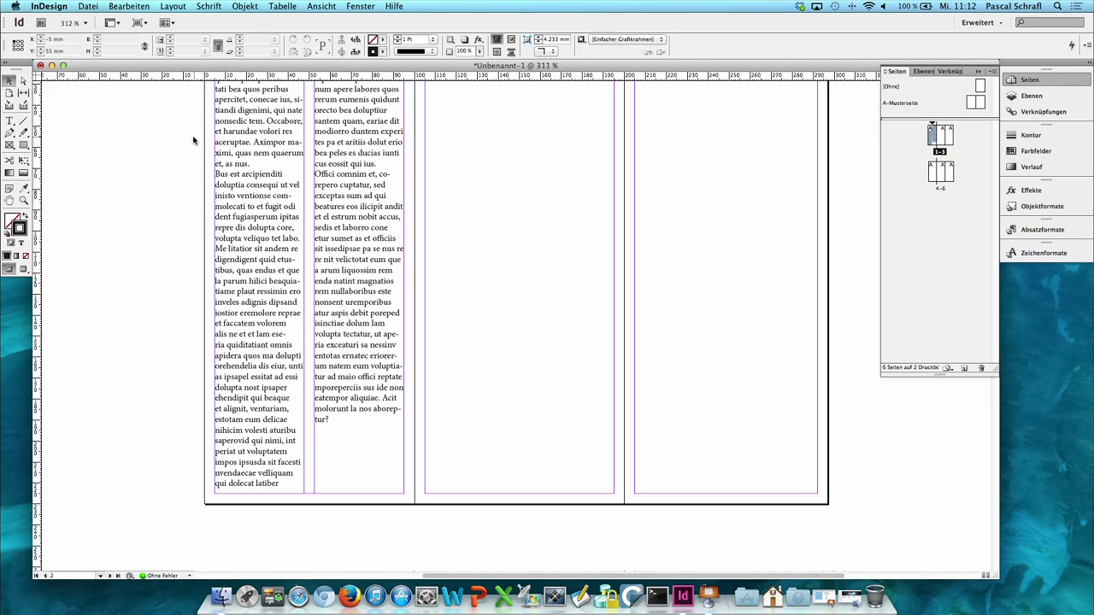
Step: Set the document's bleed to 3 mm on all four sides
left_click(89, 7)
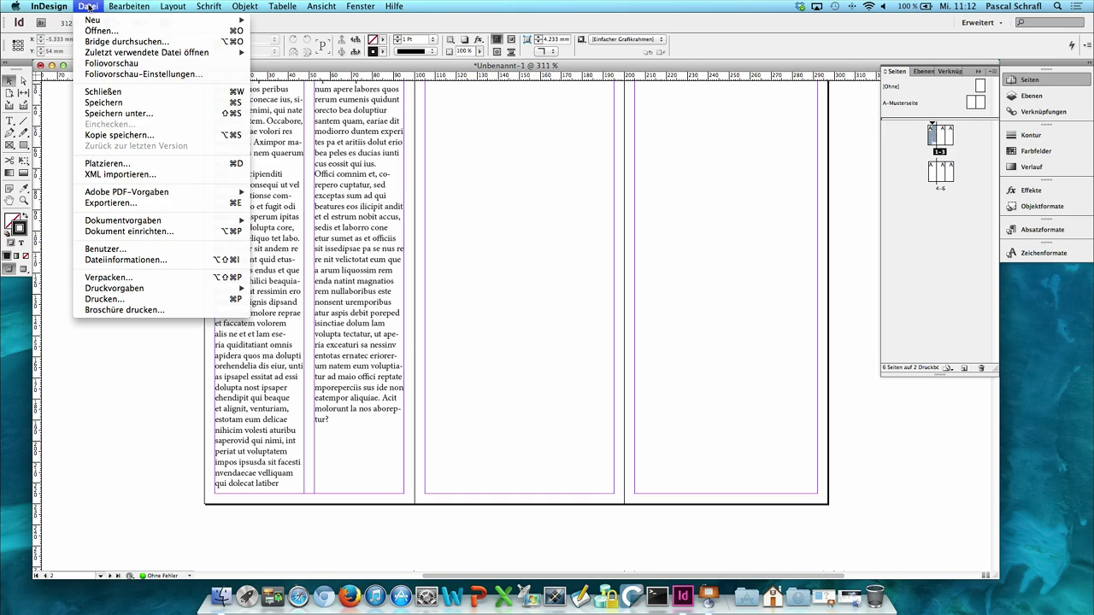
left_click(124, 232)
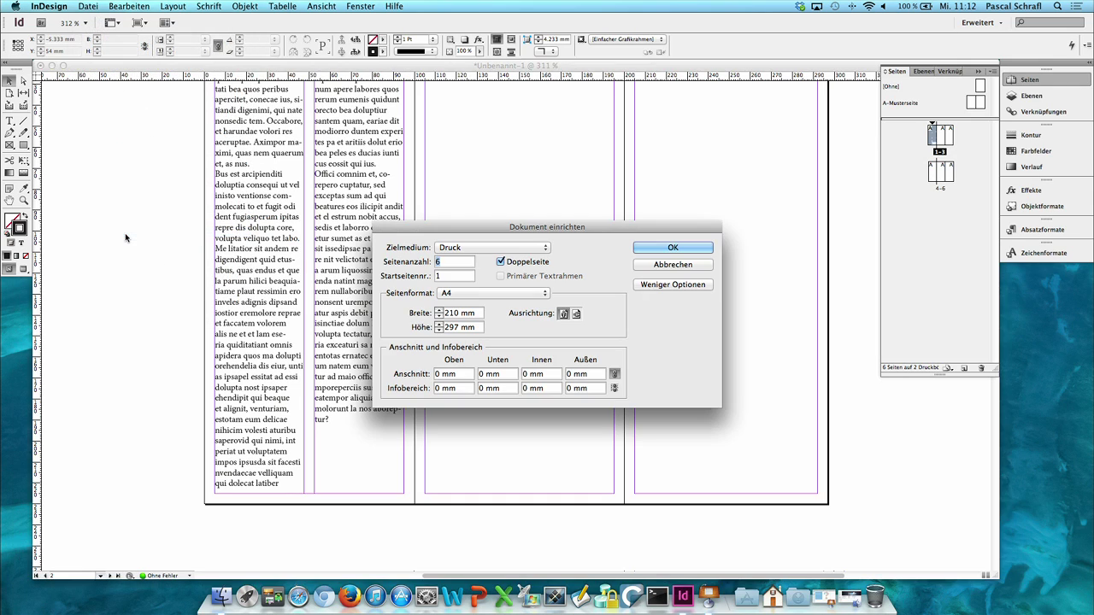
double_click(432, 377)
type("3")
key("Tab")
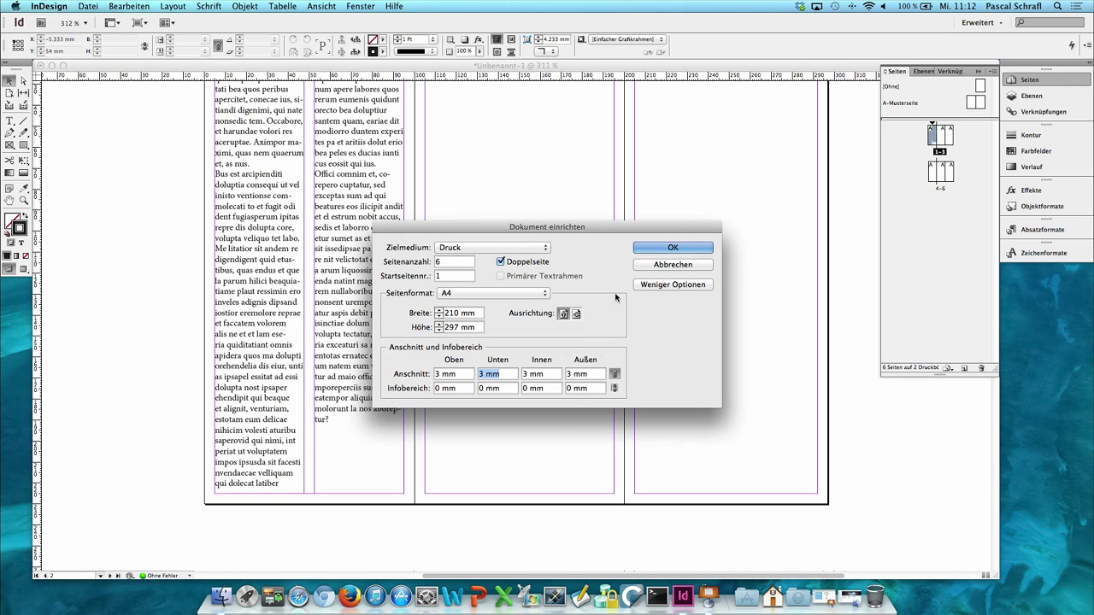
left_click(671, 248)
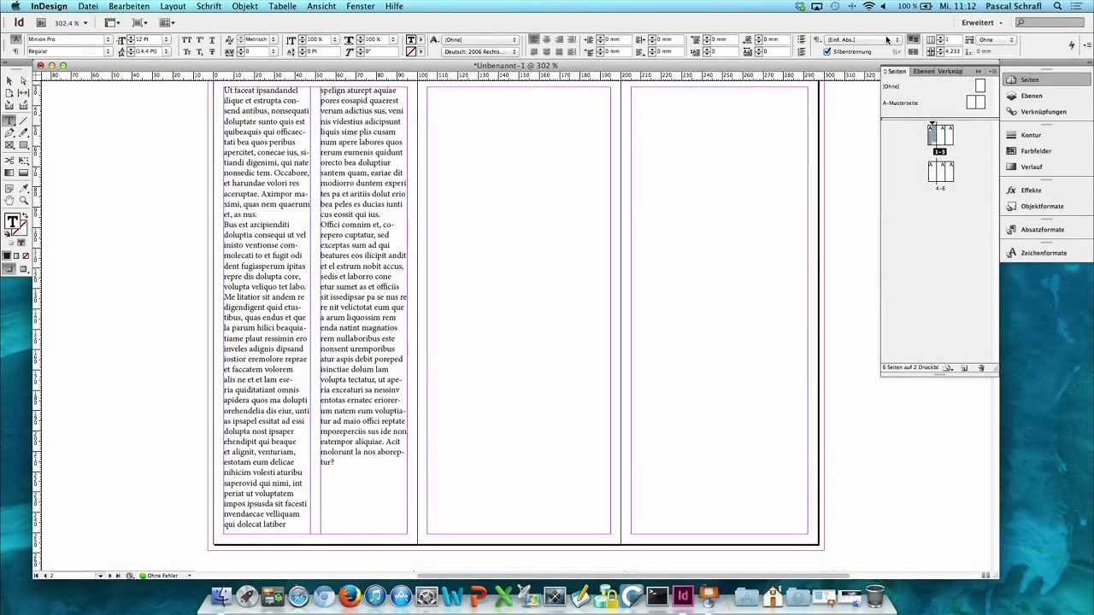
Step: Divide the second page's text frame into 2 columns and fill it with placeholder text
left_click(939, 37)
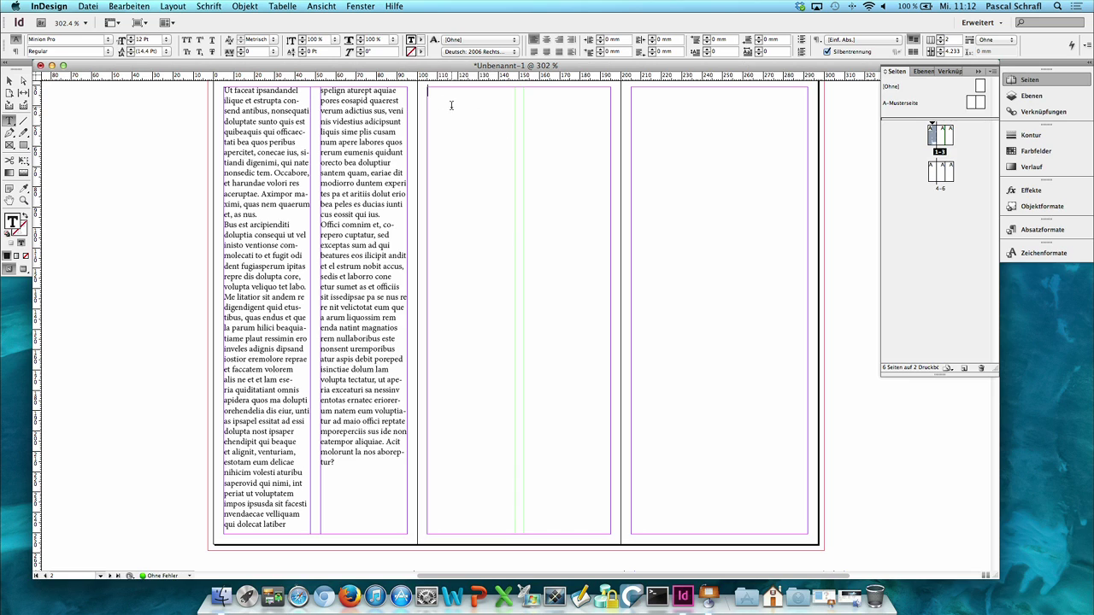
left_click(173, 6)
mouse_move(208, 6)
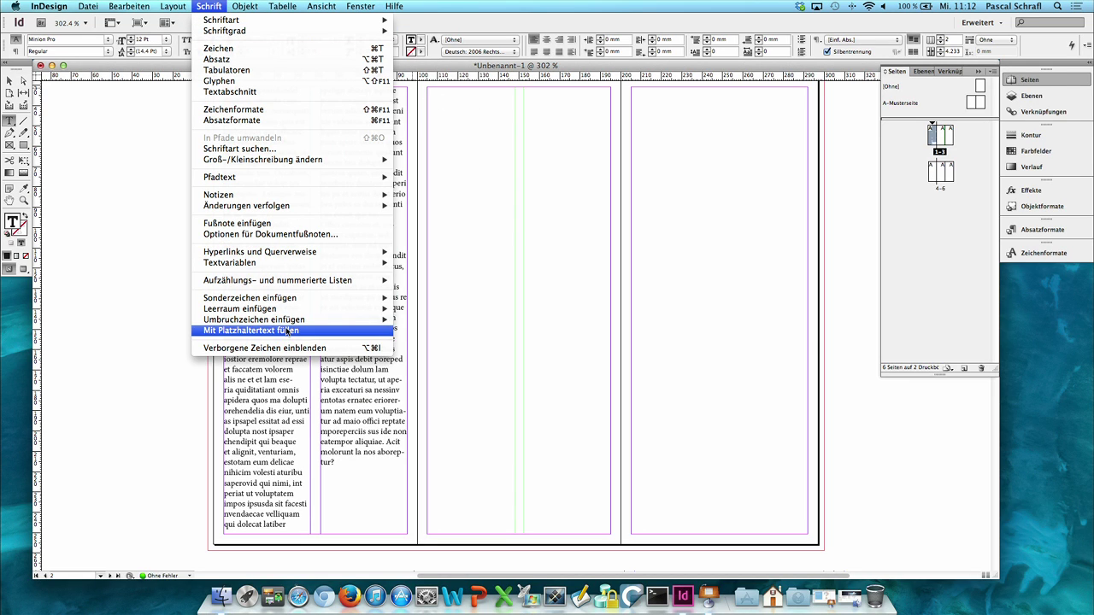
left_click(274, 331)
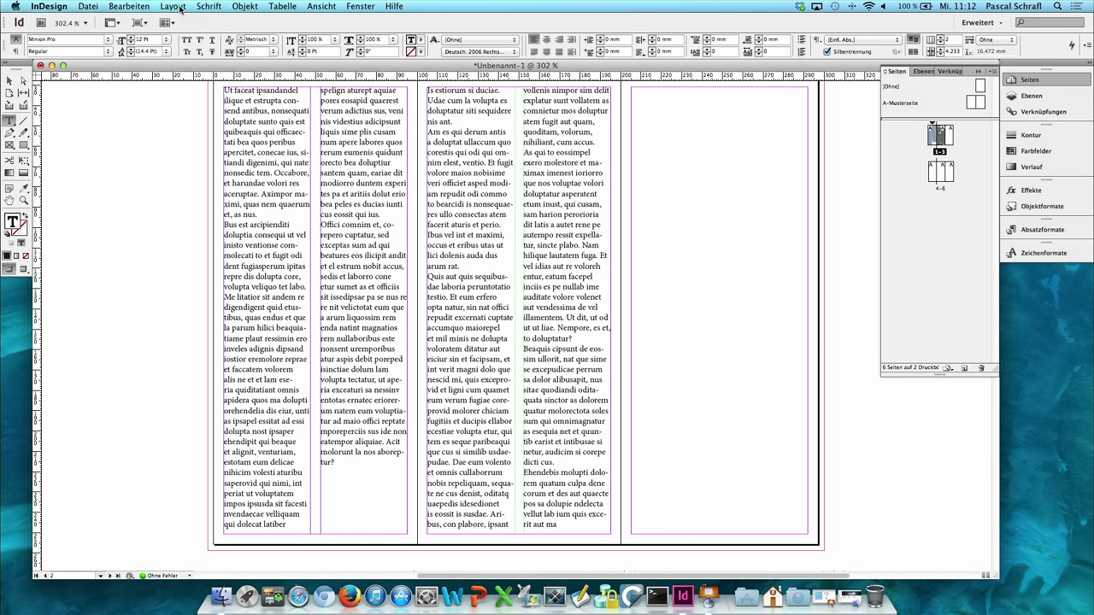
Step: Try 8 mm margins and 2 page columns on the second page with layout adjustment enabled
left_click(938, 161)
left_click(940, 140)
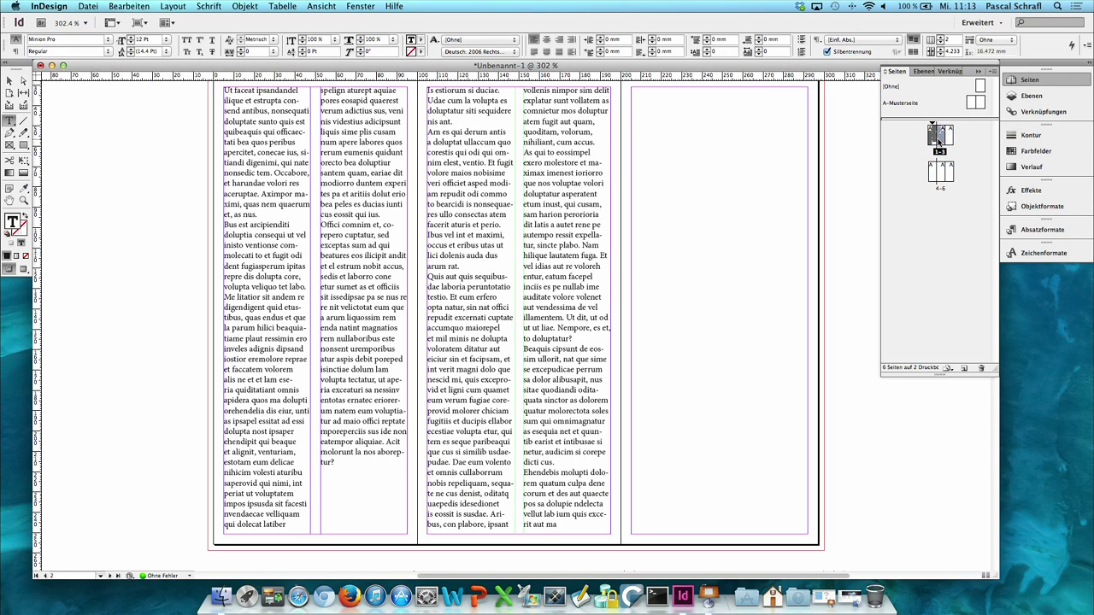
left_click(172, 6)
left_click(184, 35)
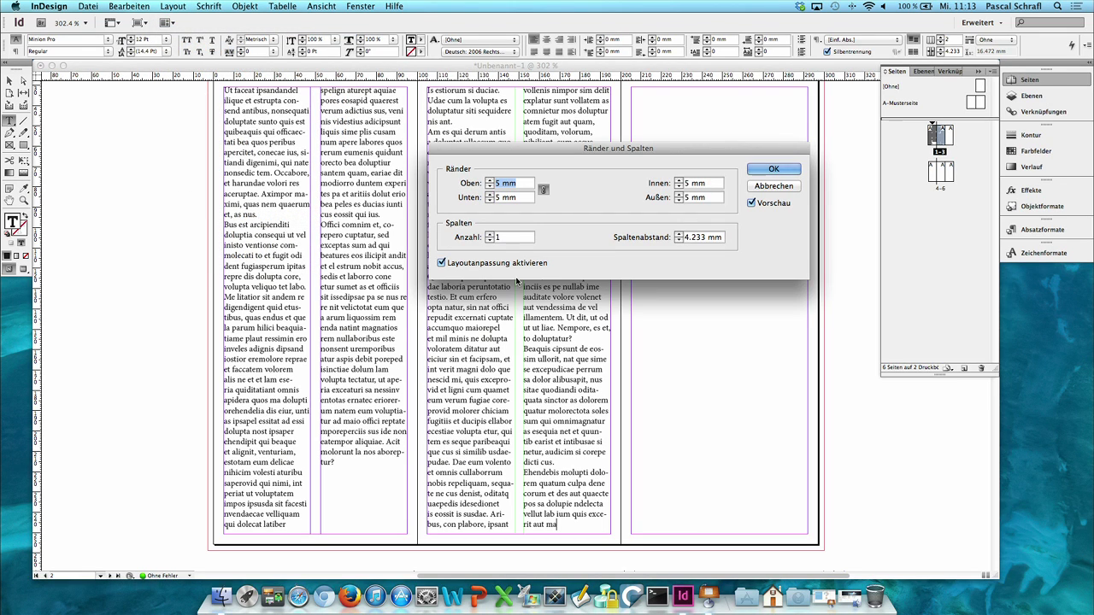
left_click(491, 181)
left_click(490, 181)
left_click(492, 181)
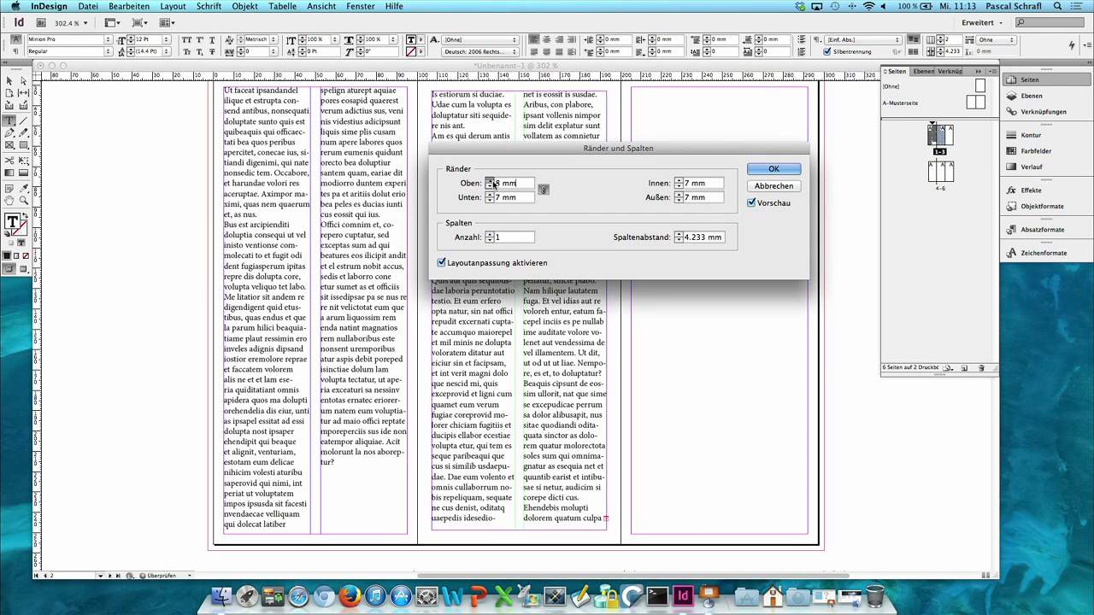
left_click_drag(562, 149, 593, 208)
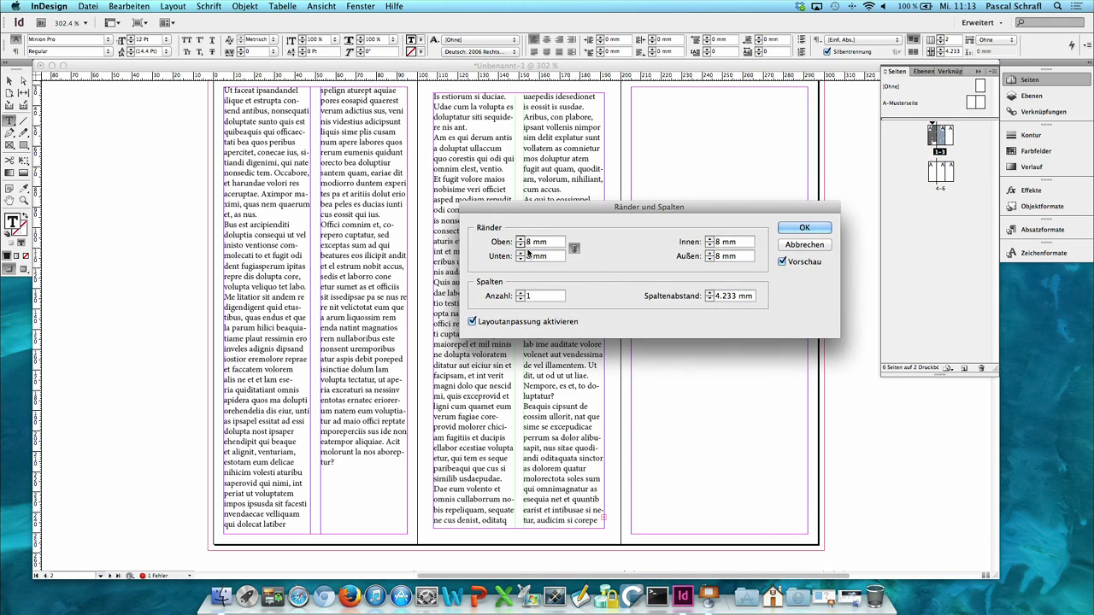
left_click(519, 292)
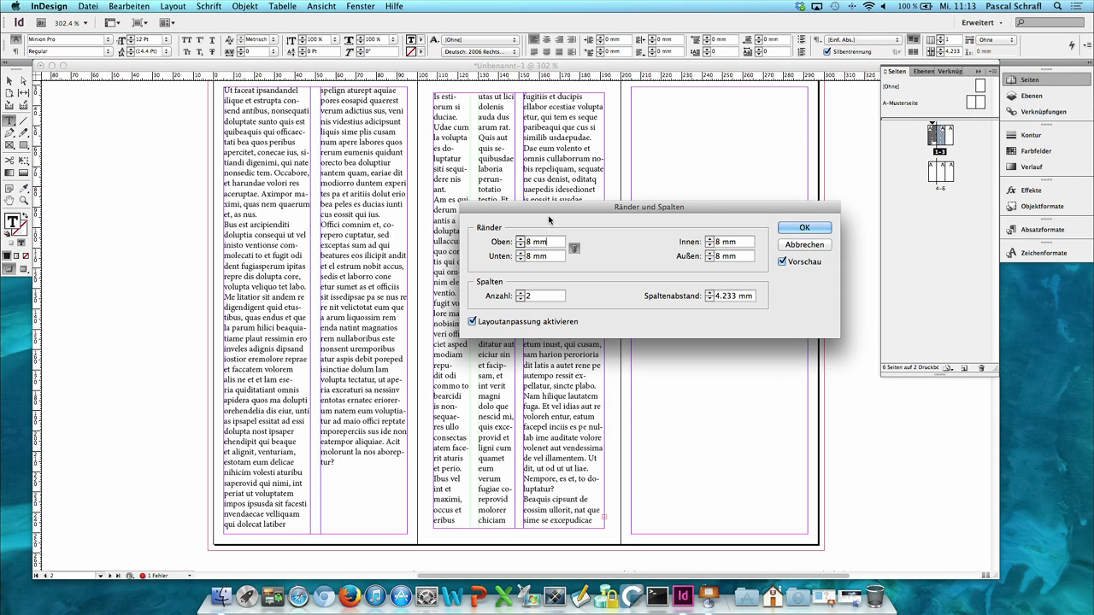
left_click_drag(601, 209, 642, 342)
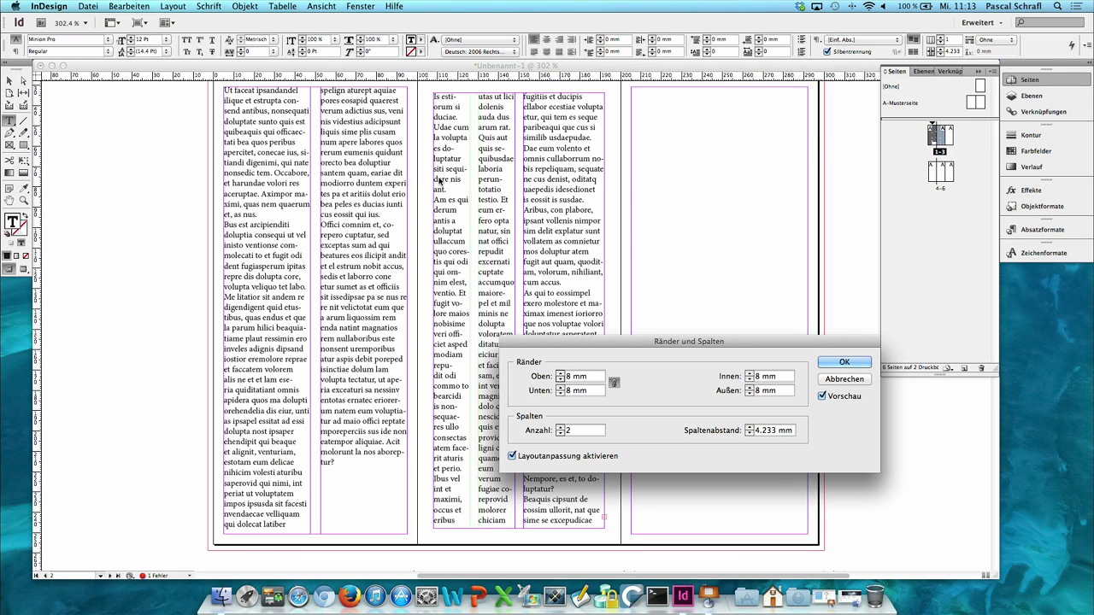
left_click(848, 364)
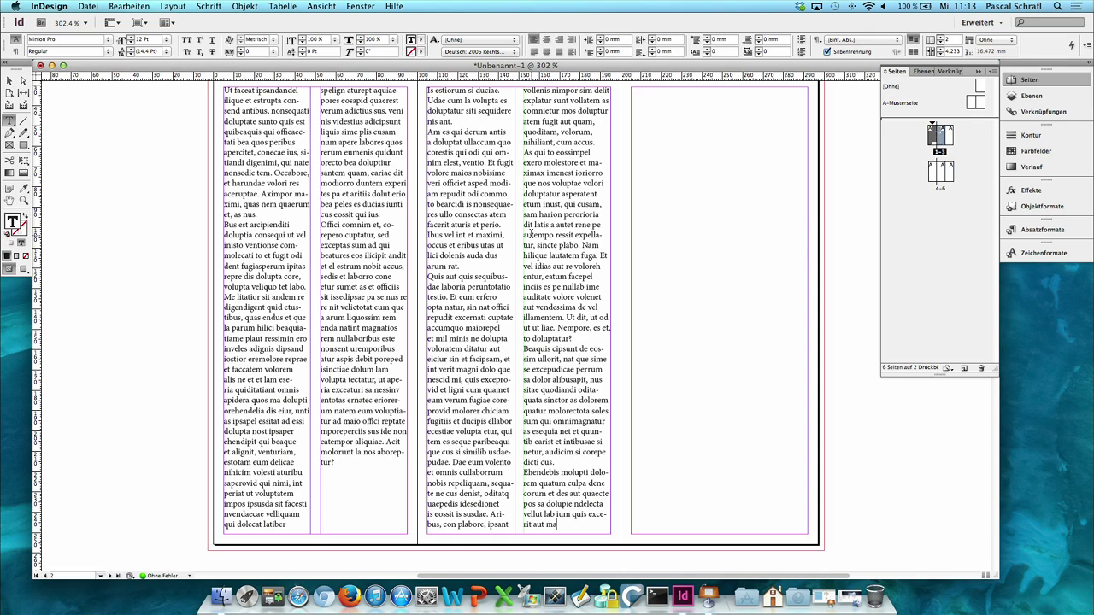
Step: Shorten the text frame in the first page's second column to about 163 mm, and extend it back to 220 mm
left_click(9, 81)
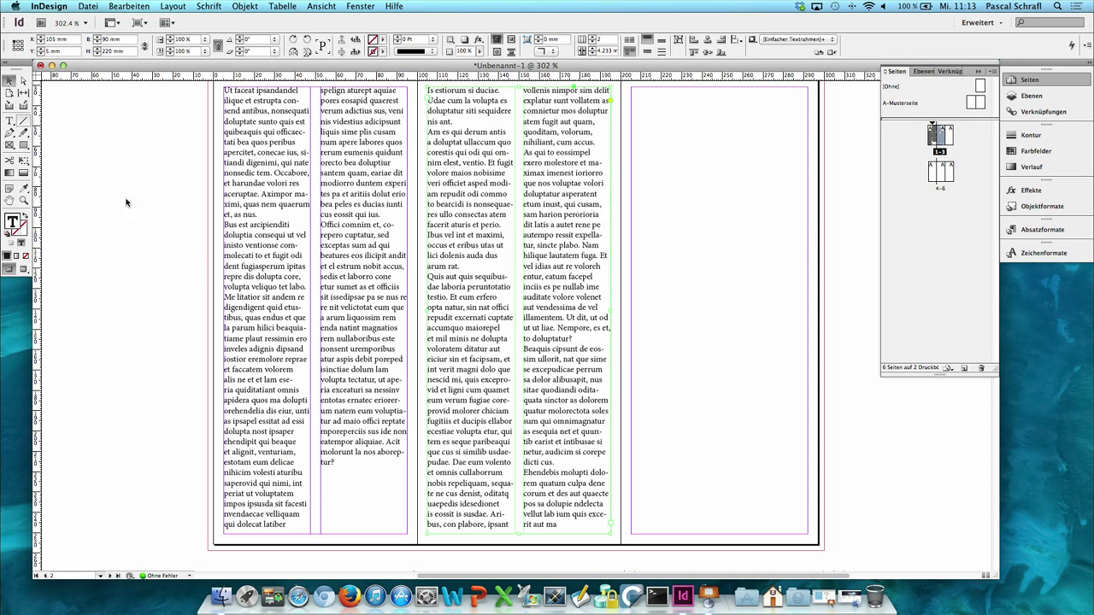
left_click(376, 462)
left_click_drag(365, 537, 361, 417)
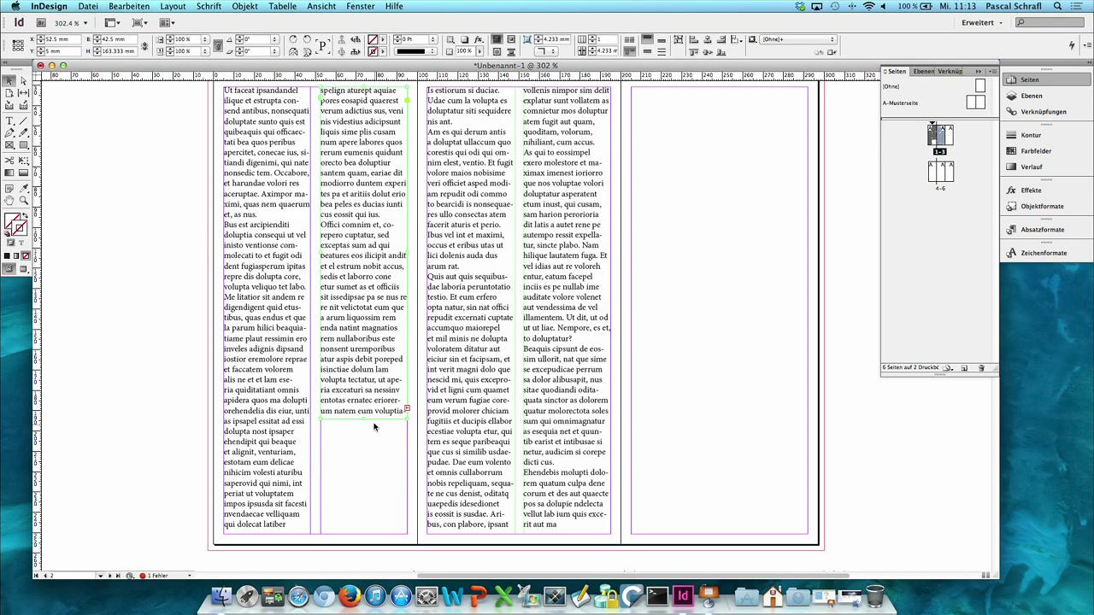
left_click_drag(365, 417, 367, 535)
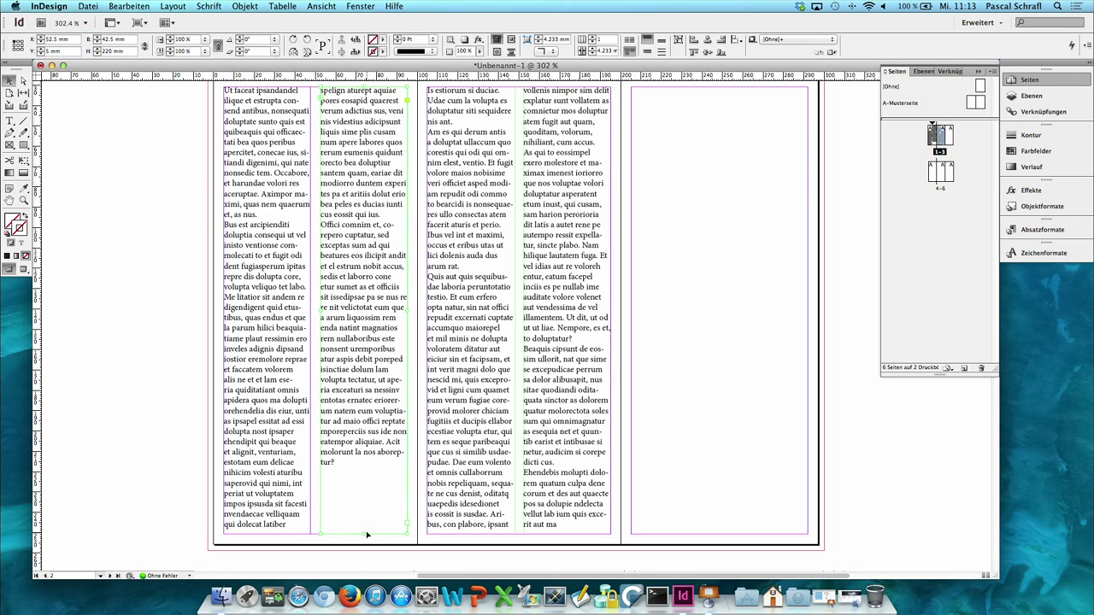
scroll(385, 496, "down", 10)
scroll(576, 435, "up", 12)
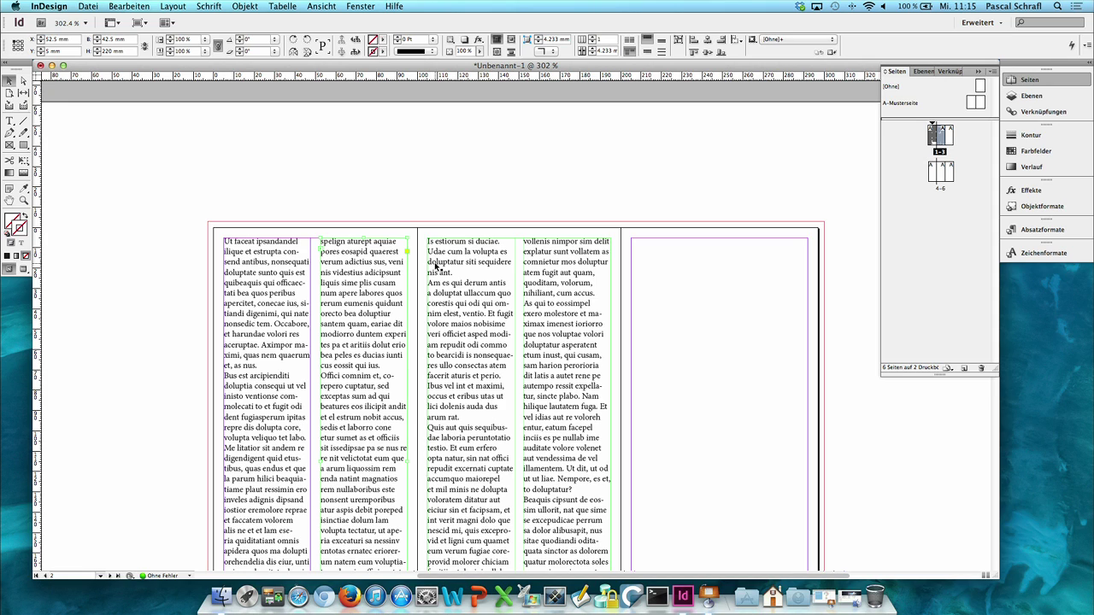
scroll(434, 265, "right", 5)
scroll(460, 262, "left", 13)
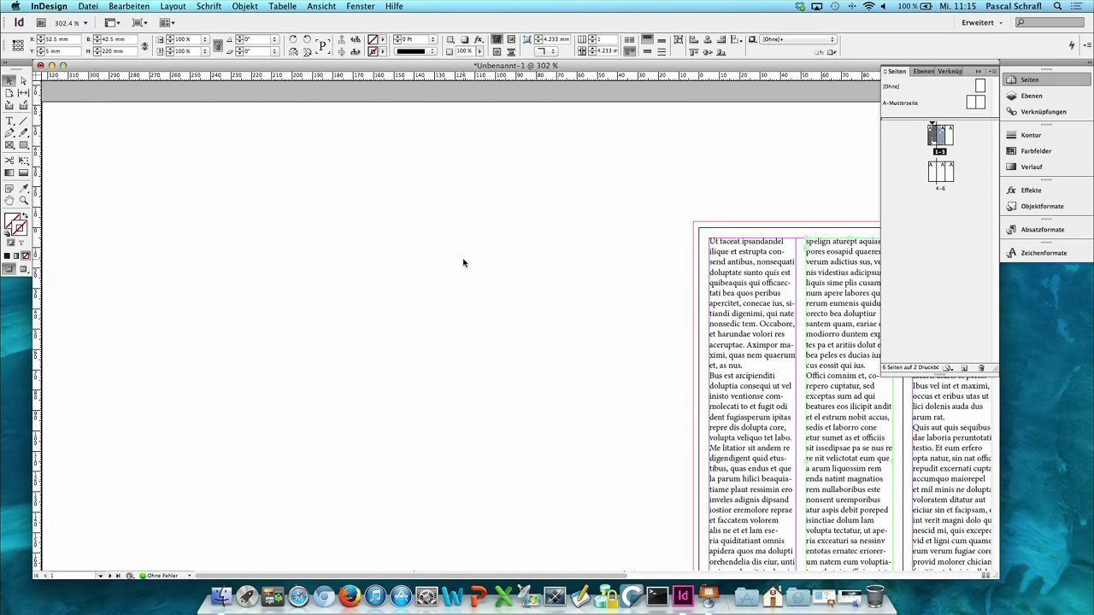
scroll(460, 262, "right", 6)
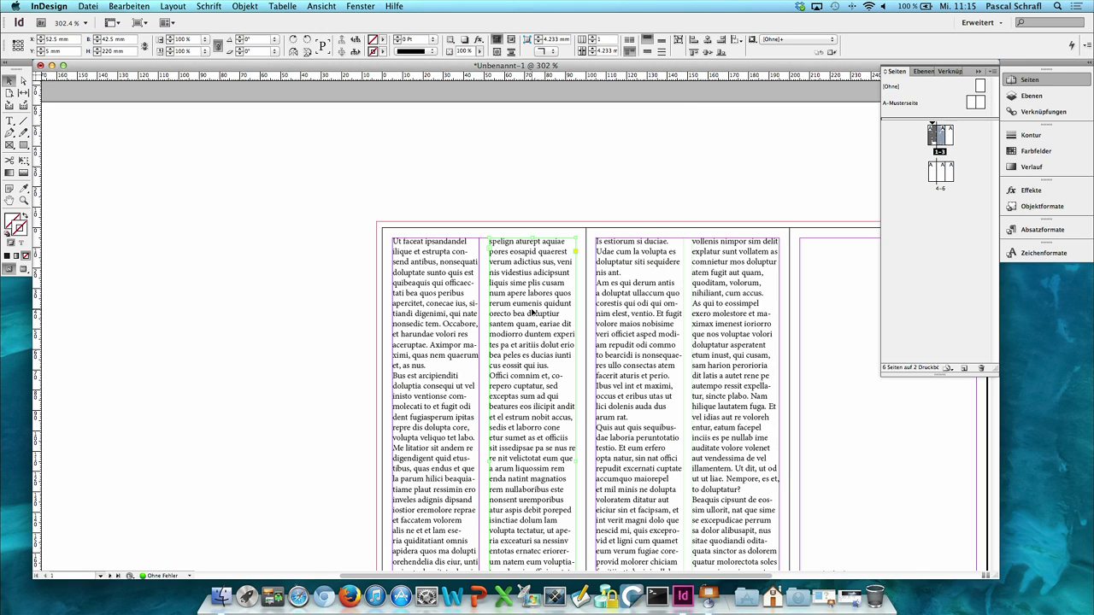
scroll(532, 314, "right", 3)
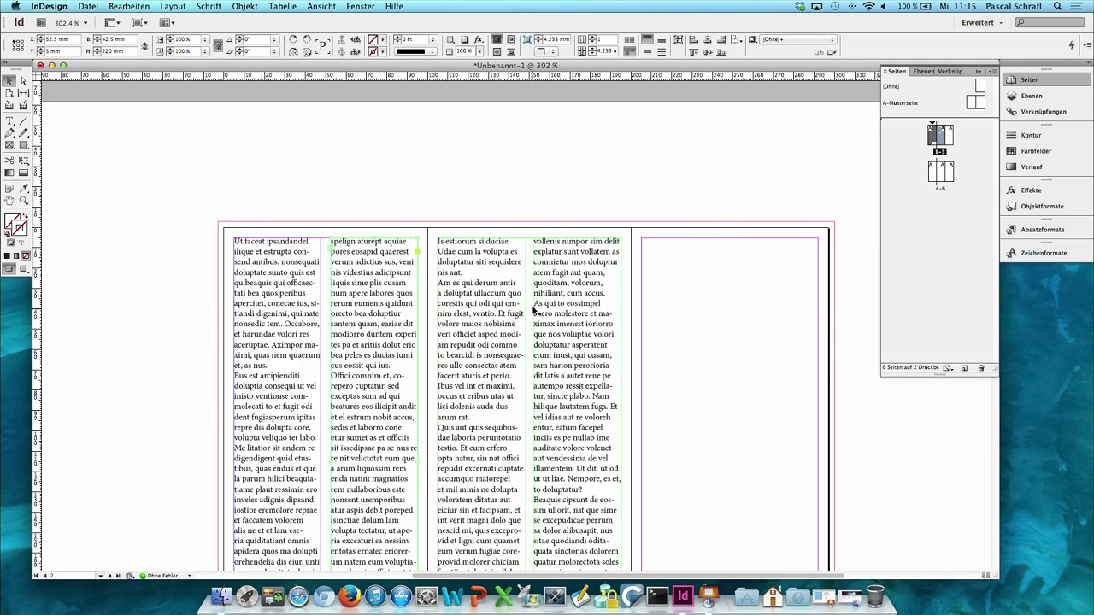
scroll(472, 302, "down", 2)
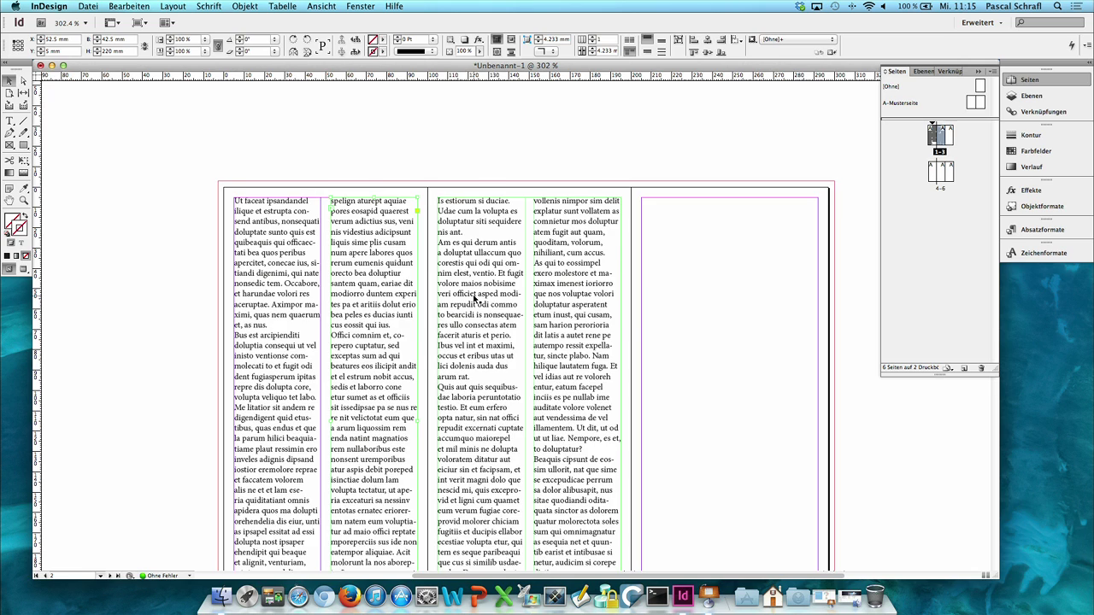
scroll(472, 302, "down", 4)
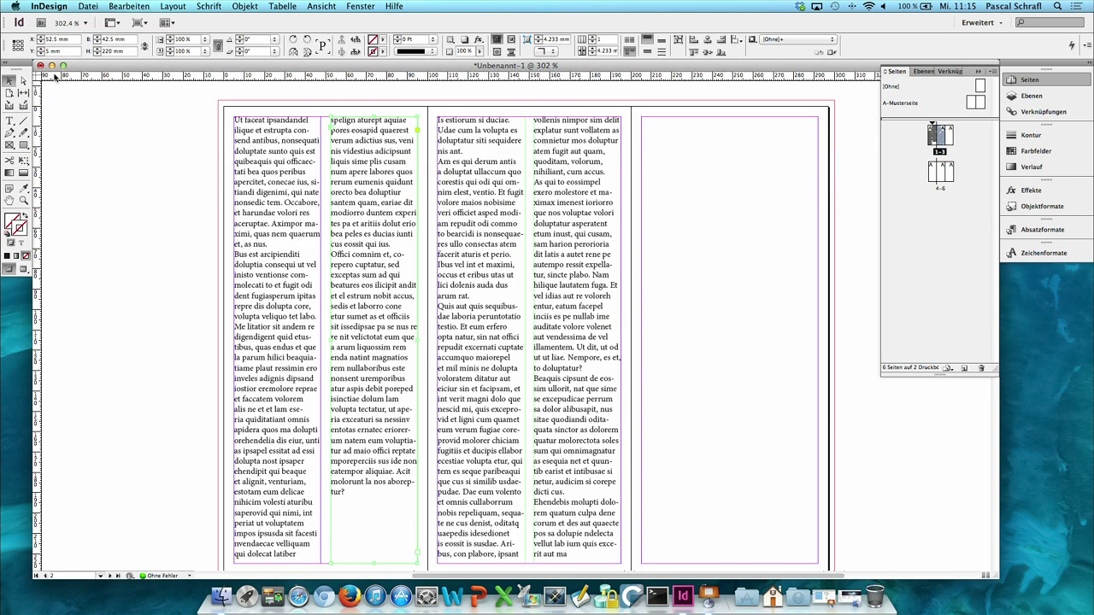
Step: Minimize the document window and open Sushi Leporello.indd from the Sushi Leporello Ordner inside the desktop folder Dokumentenaufbau
left_click(52, 65)
left_click(782, 137)
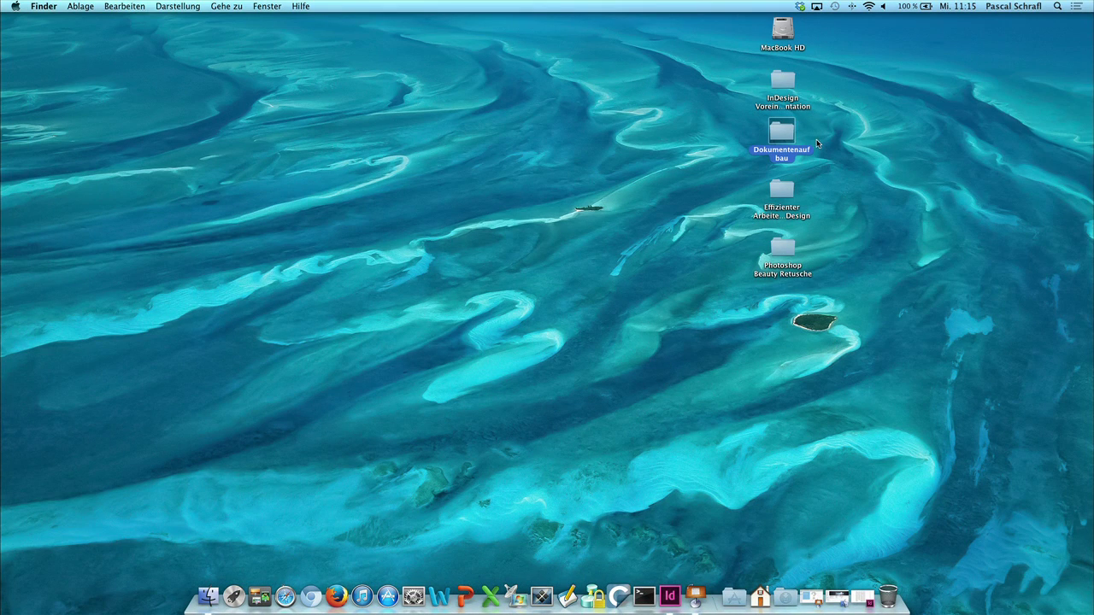
double_click(783, 136)
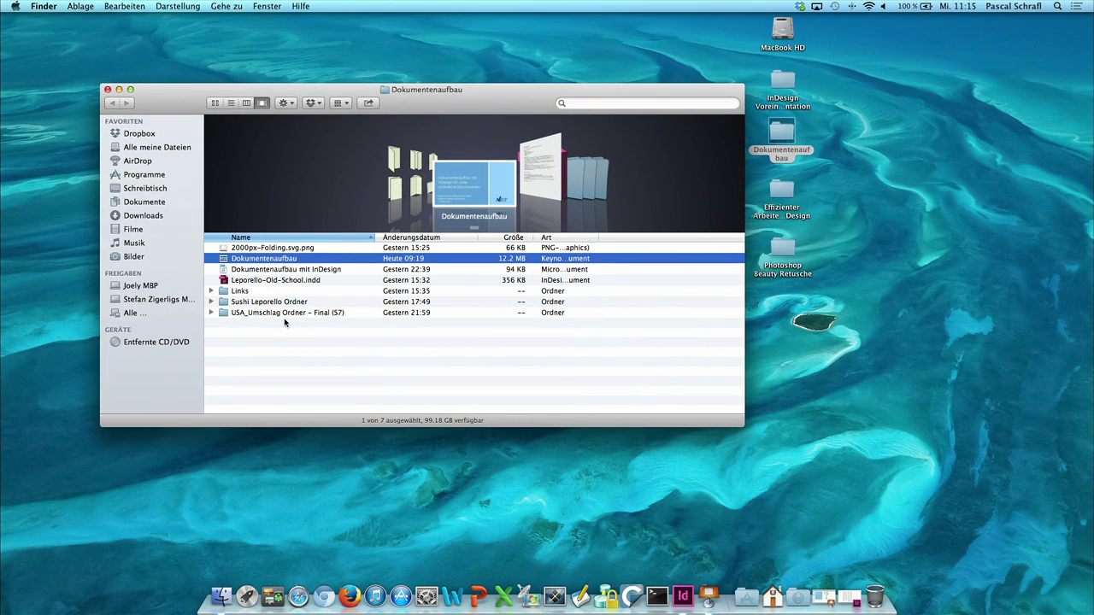
double_click(283, 303)
double_click(263, 279)
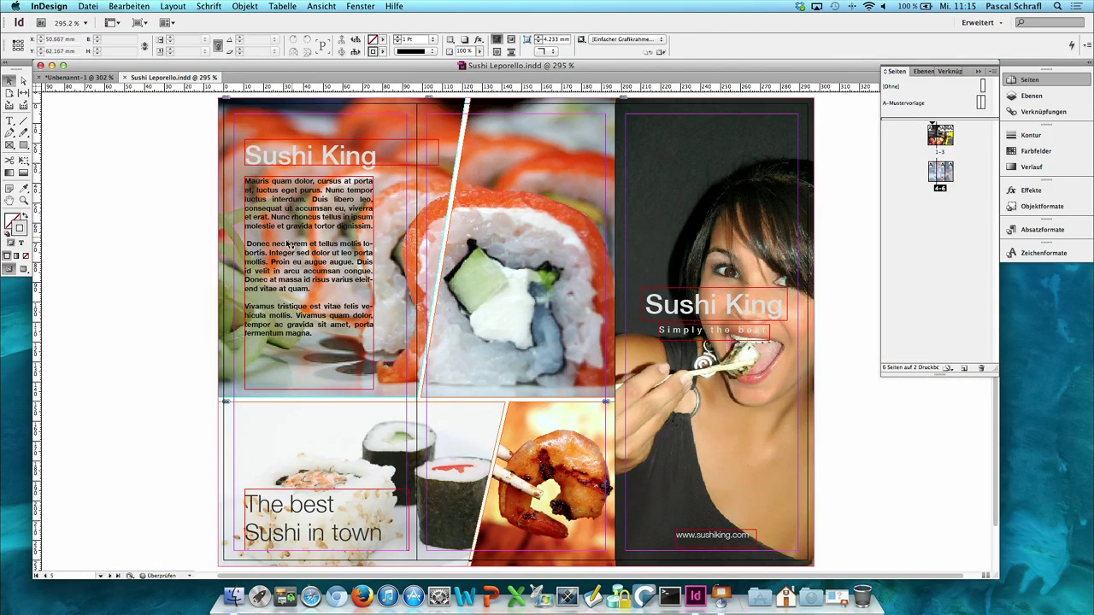
Step: Examine the layout of both spreads in the sushi leaflet, ending on the first spread with pages 1-3
scroll(141, 252, "up", 5)
scroll(136, 252, "up", 6)
scroll(137, 248, "down", 4)
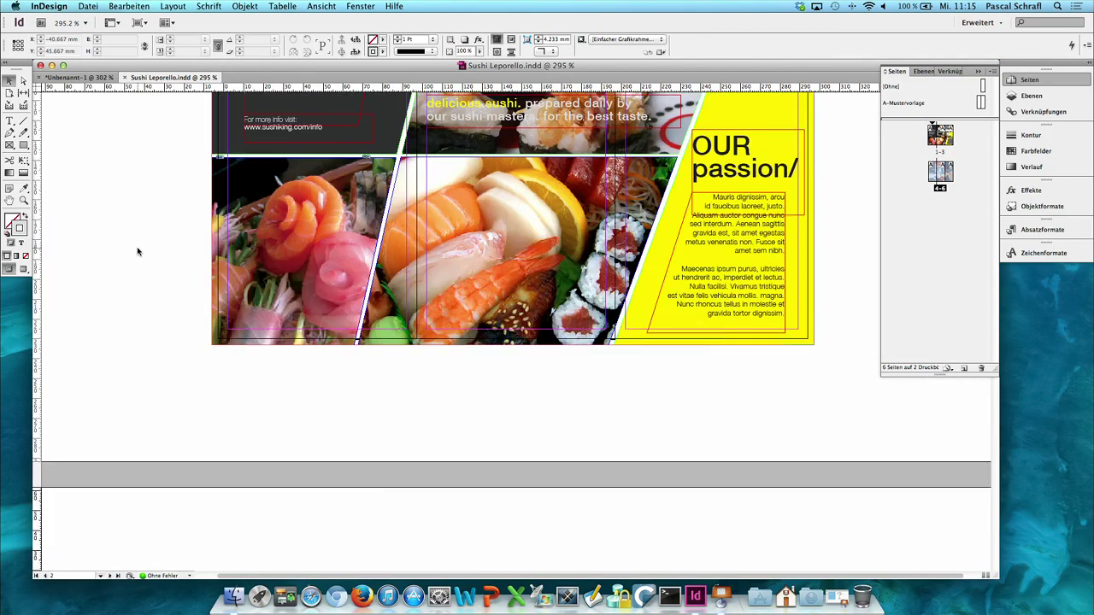
scroll(137, 248, "up", 2)
scroll(141, 248, "up", 3)
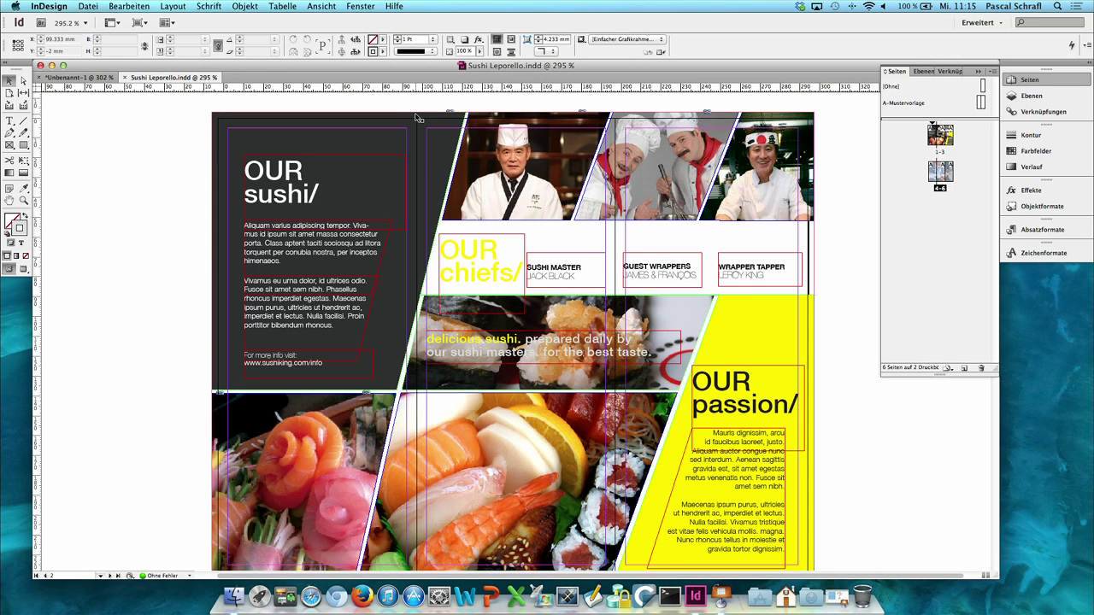
left_click(420, 118)
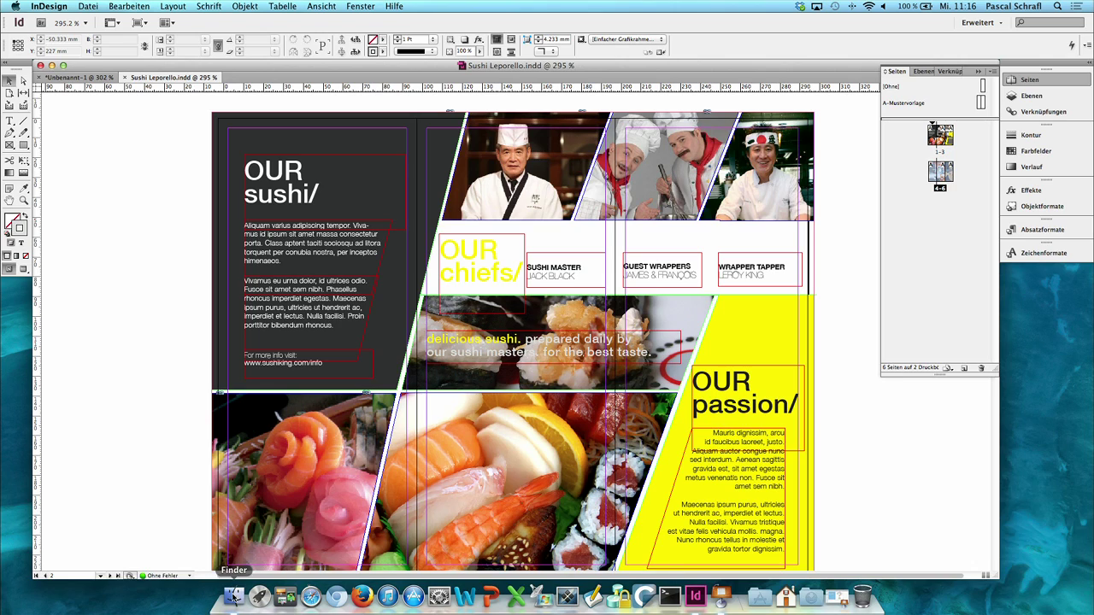
Step: Display the Preflight panel for the sushi leaflet and open the preflight profile definitions
left_click(190, 576)
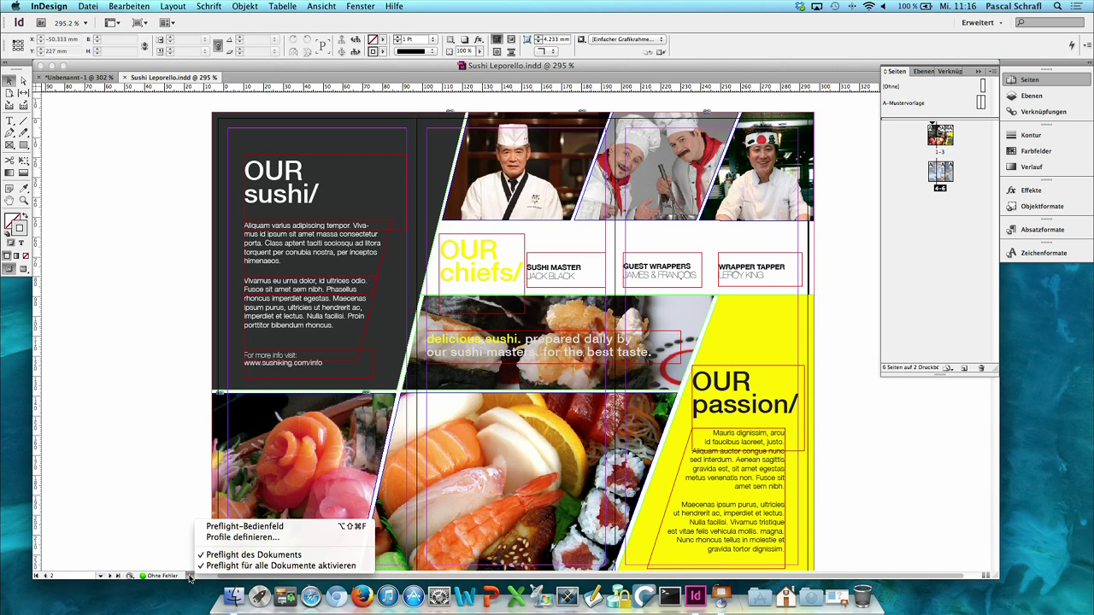
left_click(245, 526)
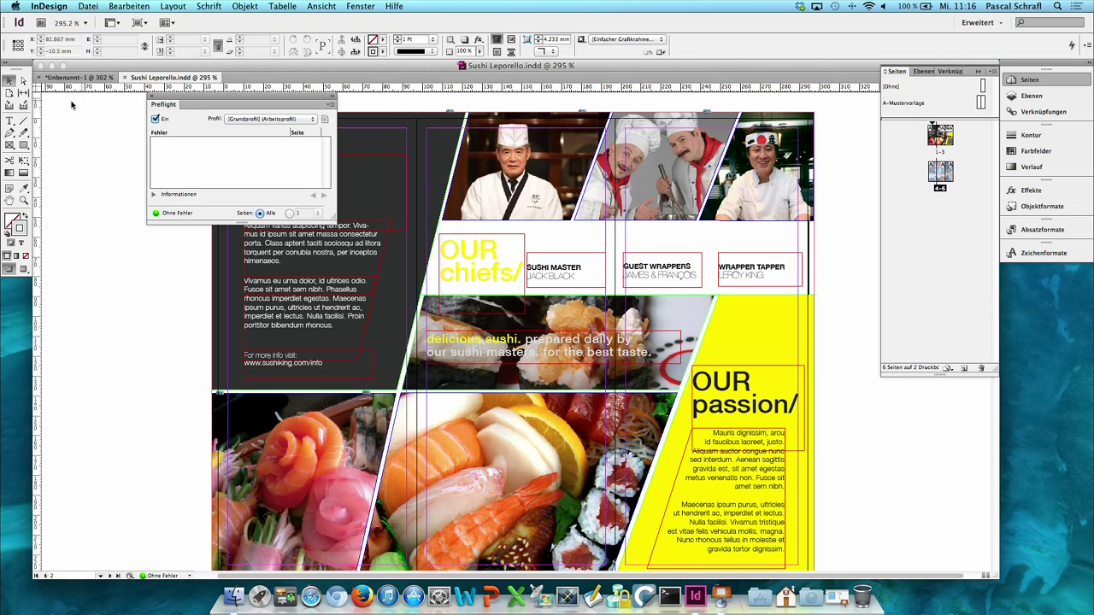
left_click(190, 576)
left_click(242, 538)
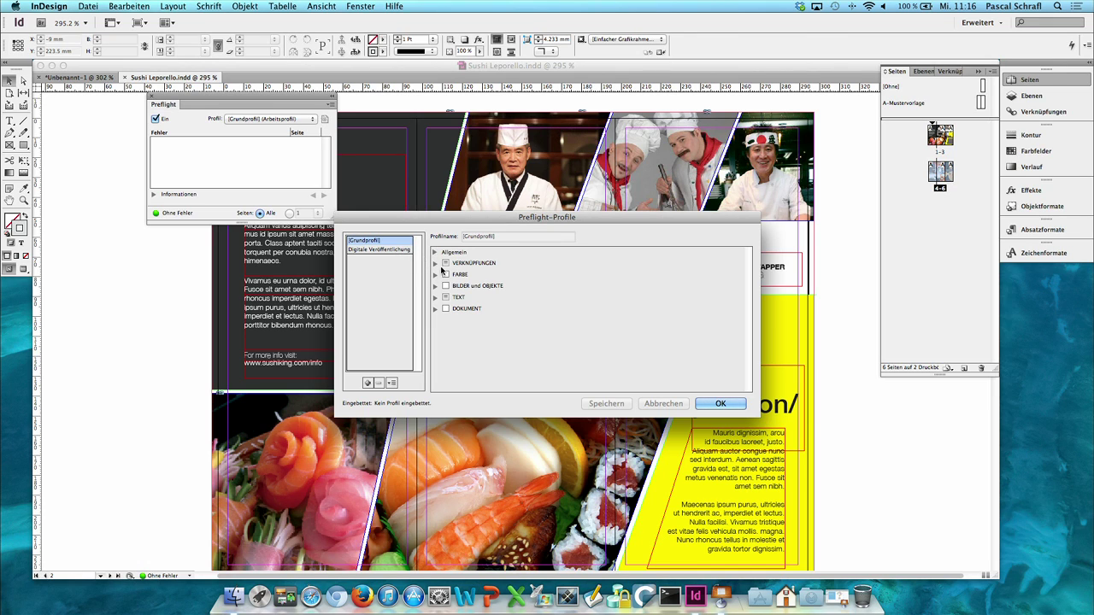
left_click_drag(459, 231, 388, 100)
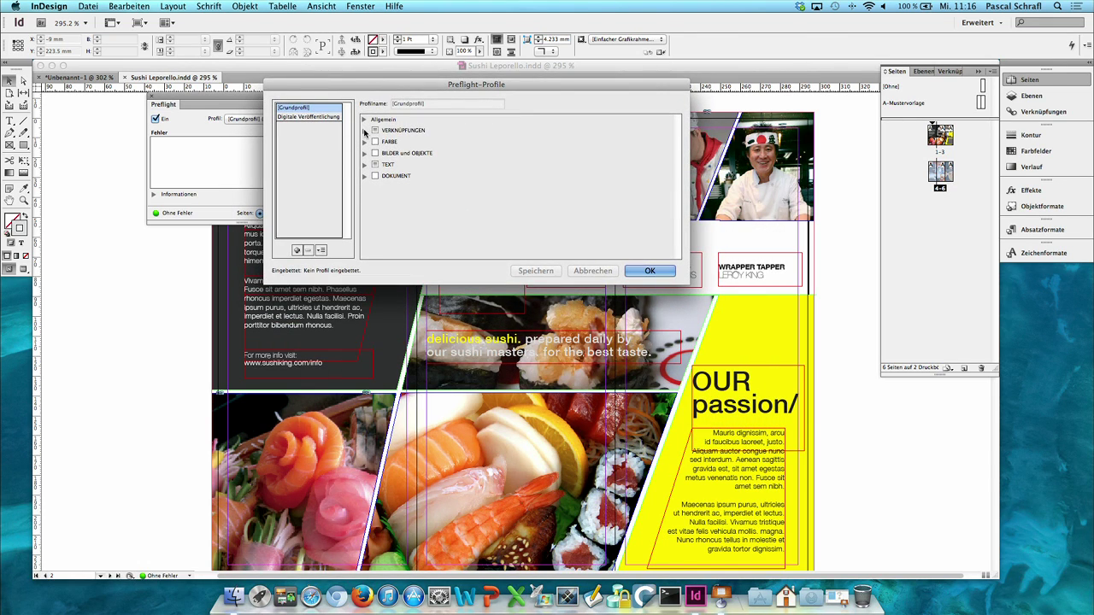
Step: Examine the link and text checks enabled in the [Grundprofil] preflight profile and close the definitions
left_click(365, 131)
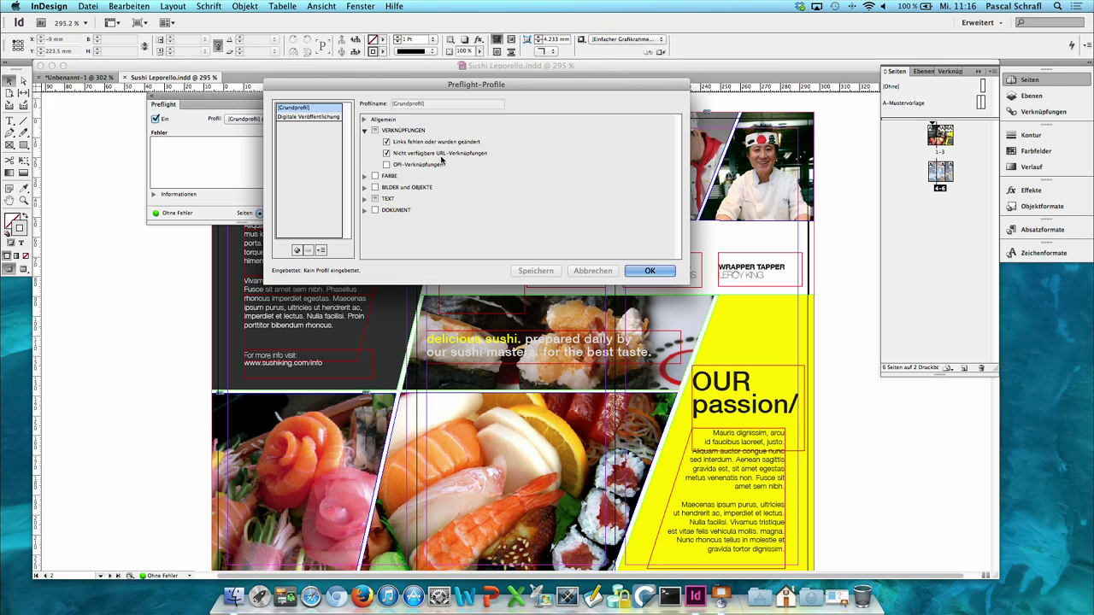
left_click(364, 199)
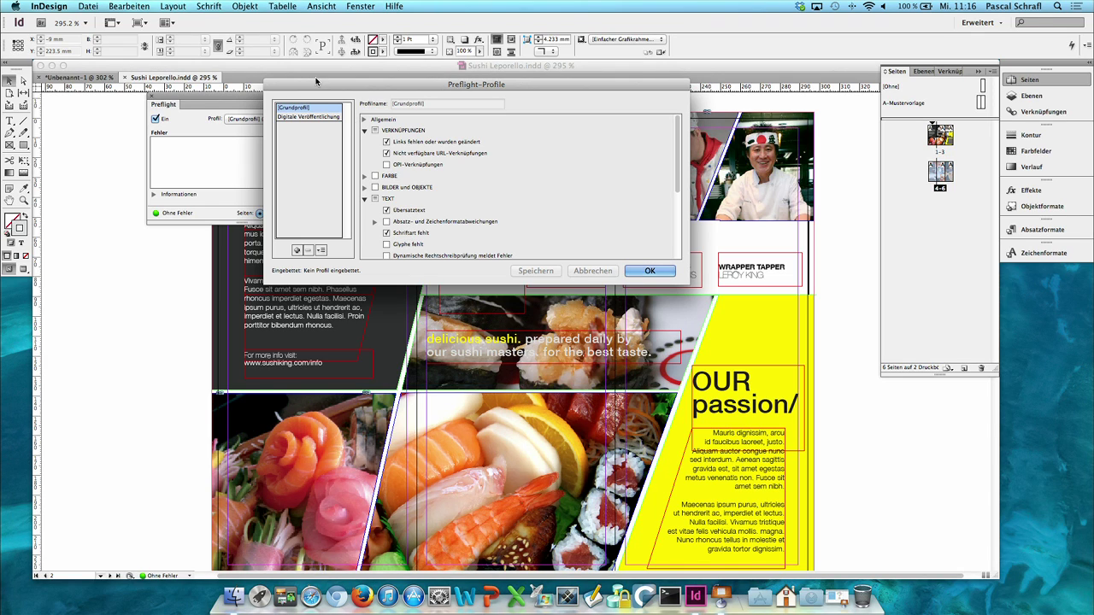
left_click_drag(324, 87, 404, 102)
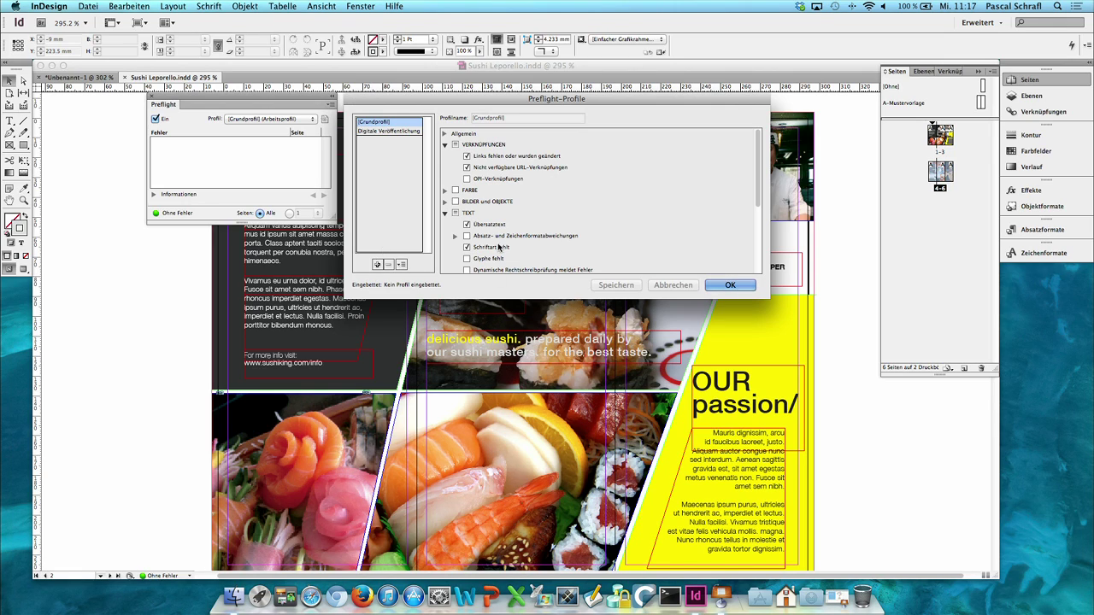
scroll(589, 218, "down", 5)
scroll(590, 218, "up", 5)
scroll(590, 218, "up", 1)
left_click(720, 283)
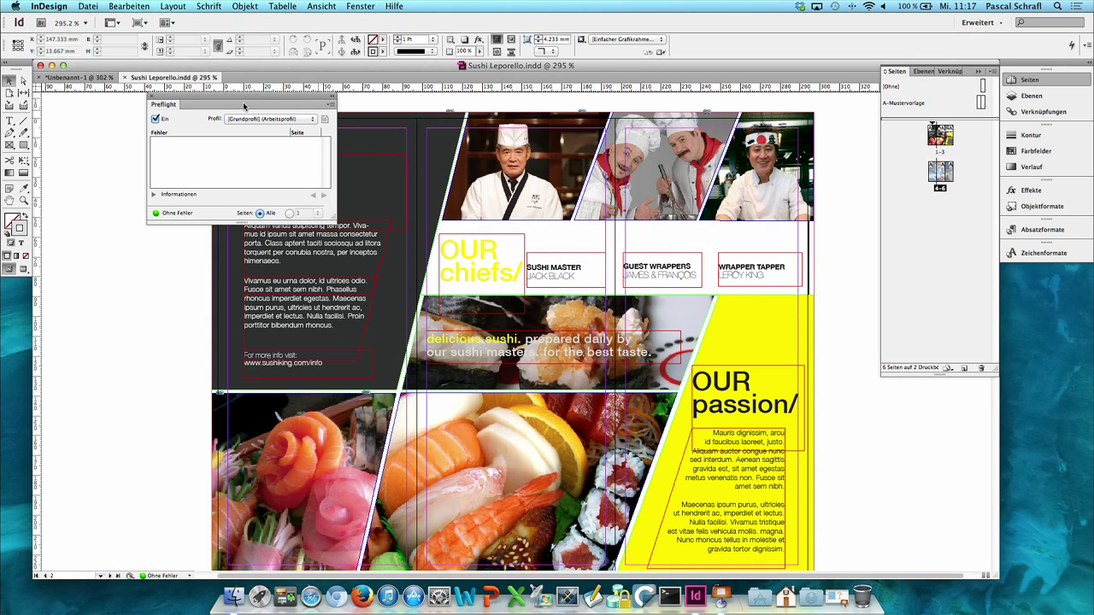
Step: Close the Preflight panel and dismiss the Color Picker without changing a color
left_click_drag(266, 97, 317, 113)
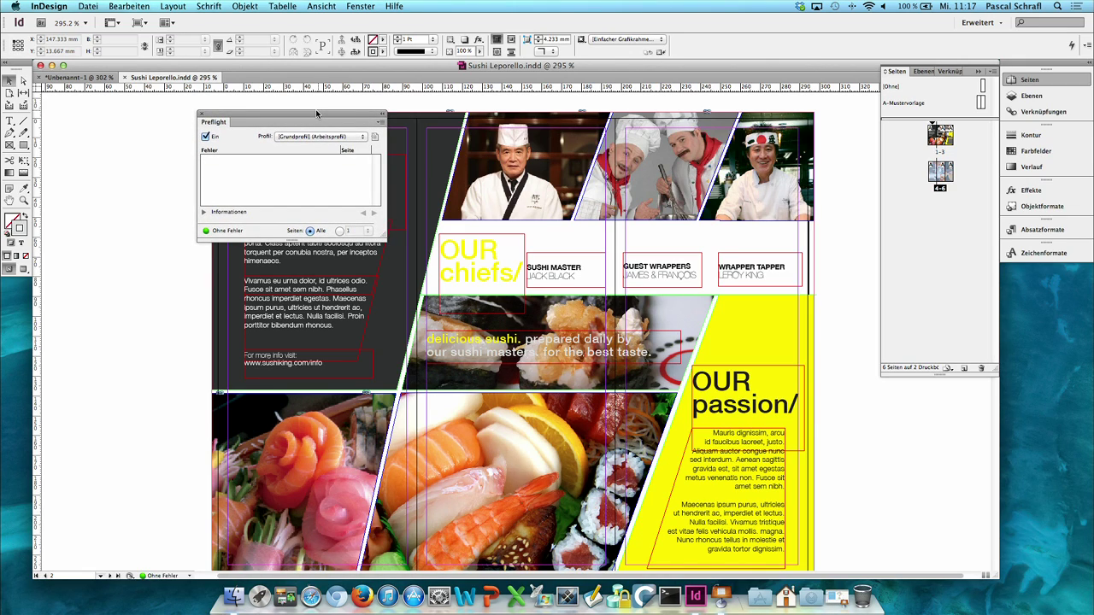
left_click_drag(316, 112, 155, 118)
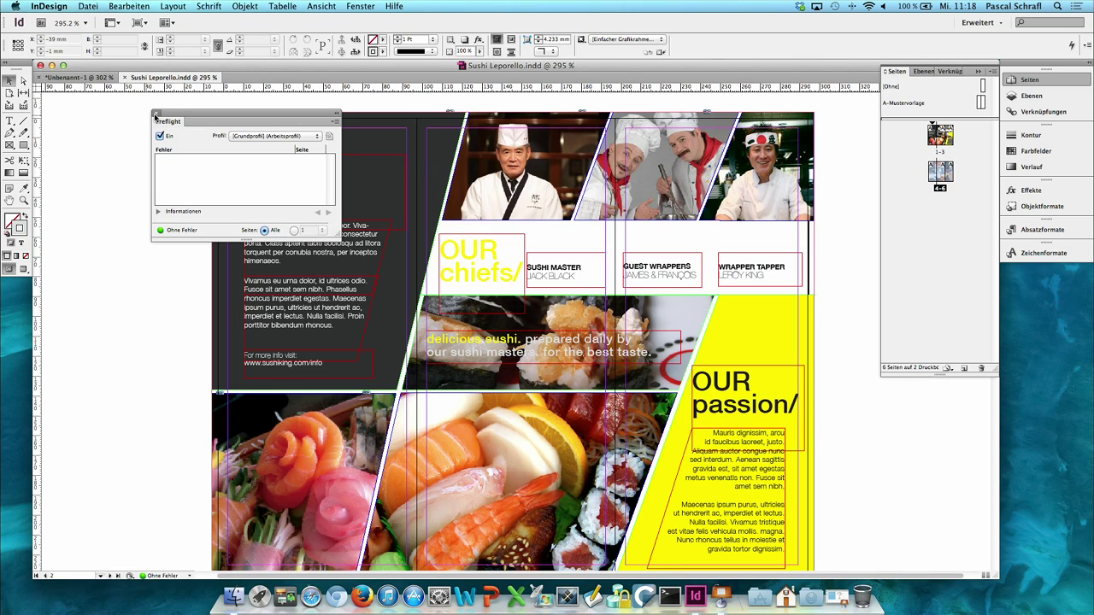
left_click(155, 114)
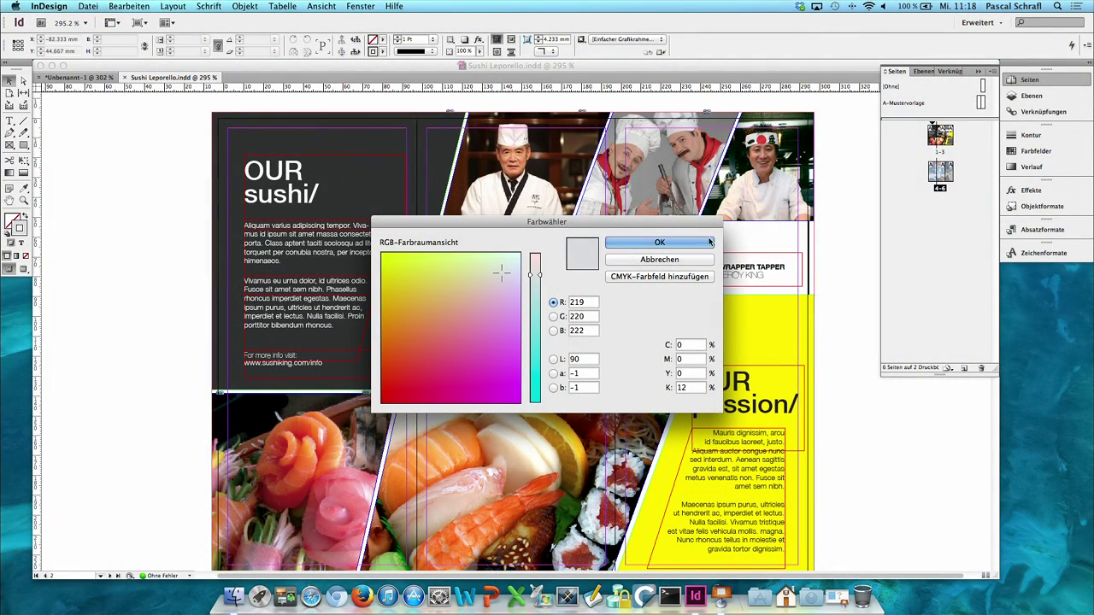
key("Escape")
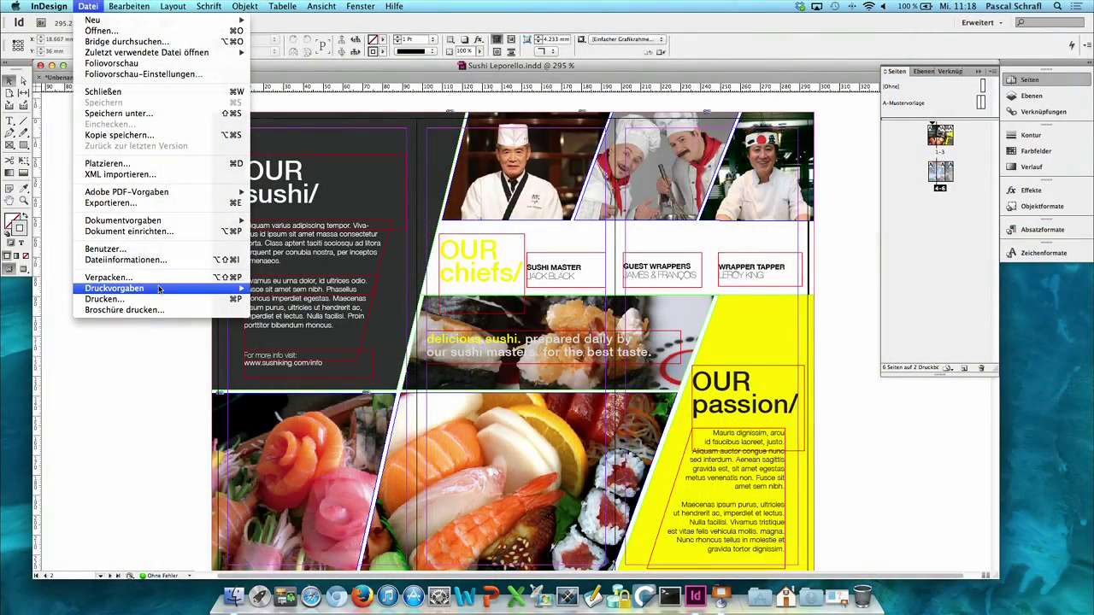
Step: Package the sushi leaflet to the desktop as Sushi Leporello Ordner, leaving the print instructions blank and enabling the report display (Bericht anzeigen)
left_click(158, 278)
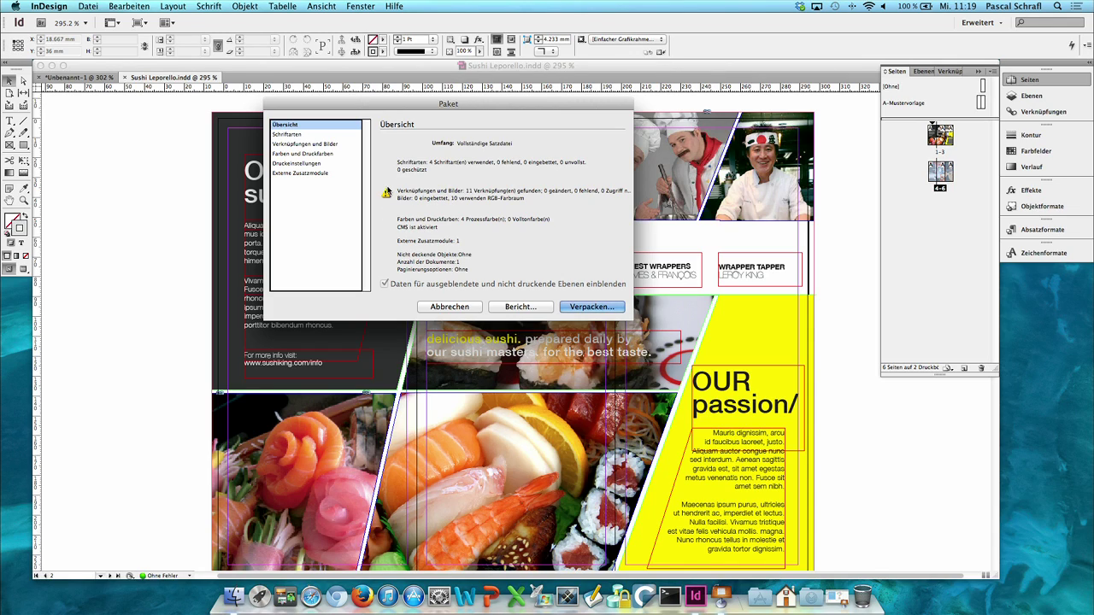
left_click(600, 311)
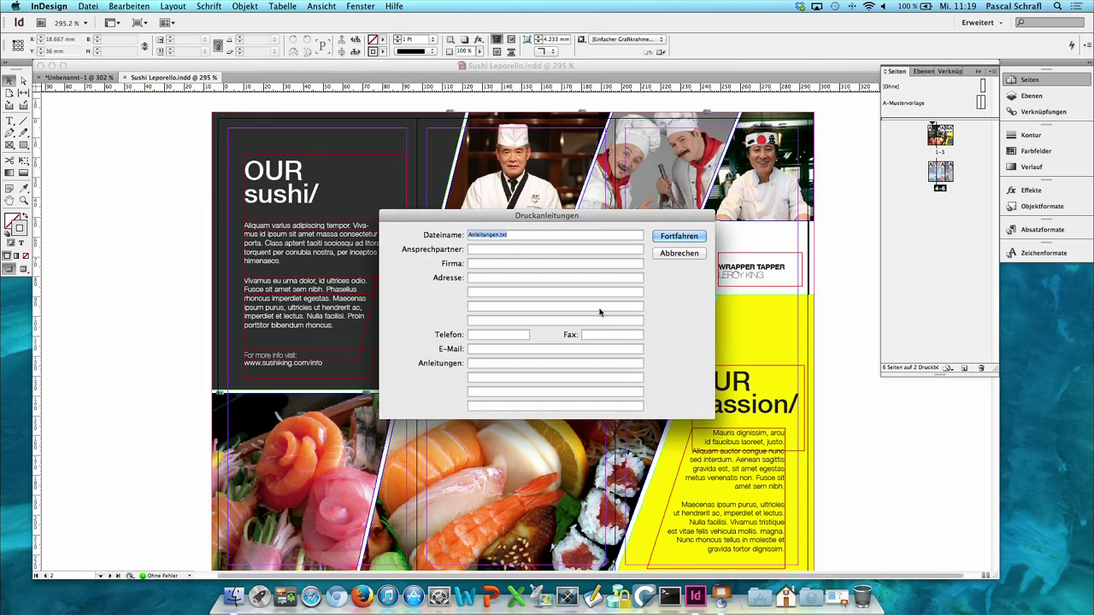
left_click(690, 242)
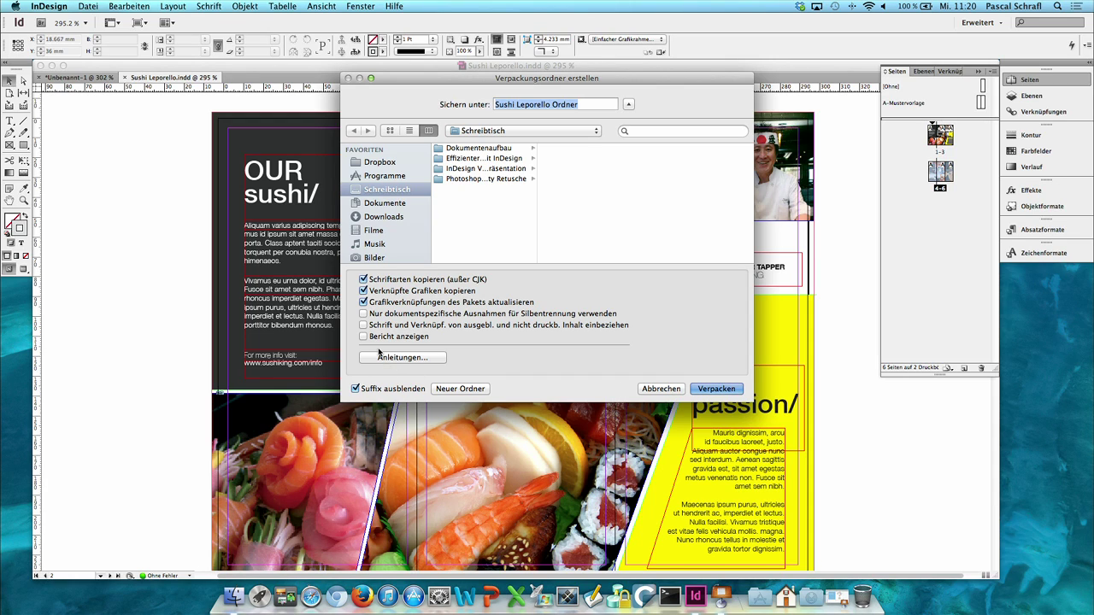
left_click(363, 337)
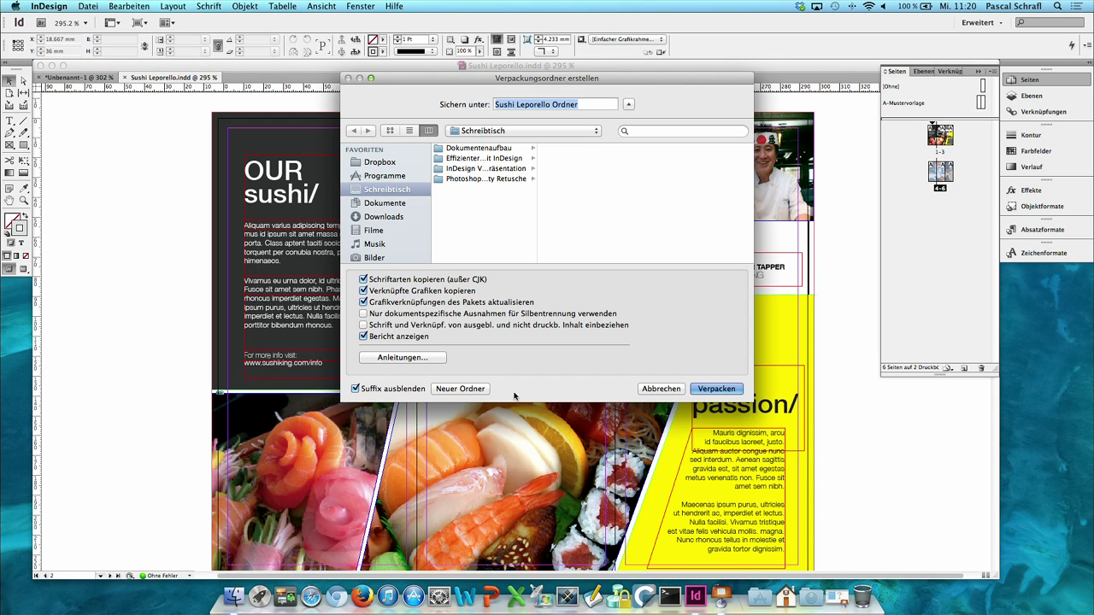
left_click(726, 388)
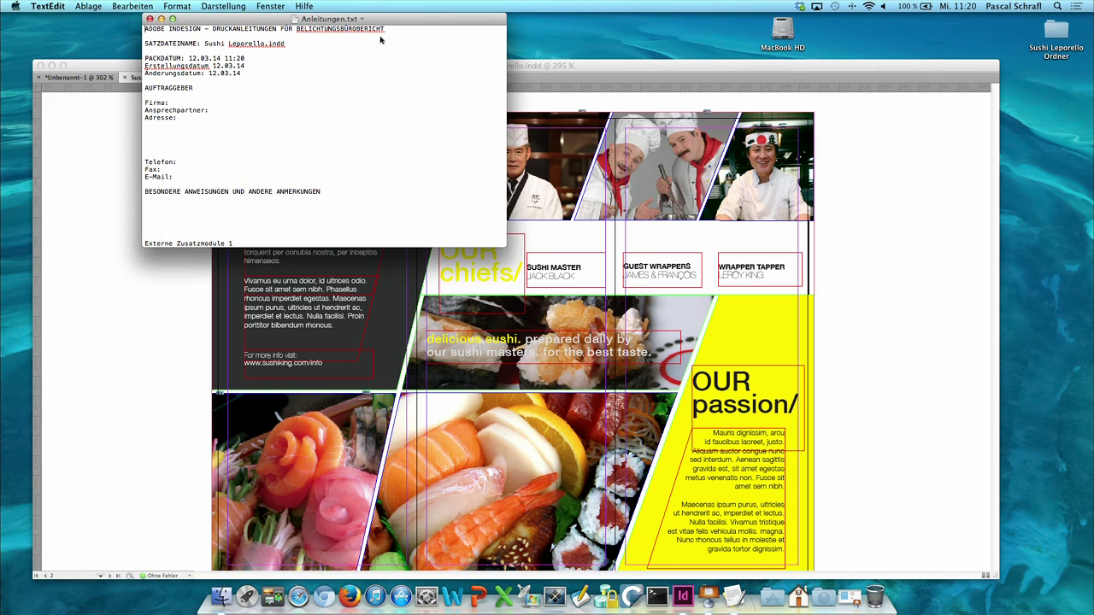
Step: Enlarge the Anleitungen.txt report in TextEdit and examine its external plug-in, packaged fonts, colors, links and print settings
left_click_drag(502, 244, 697, 517)
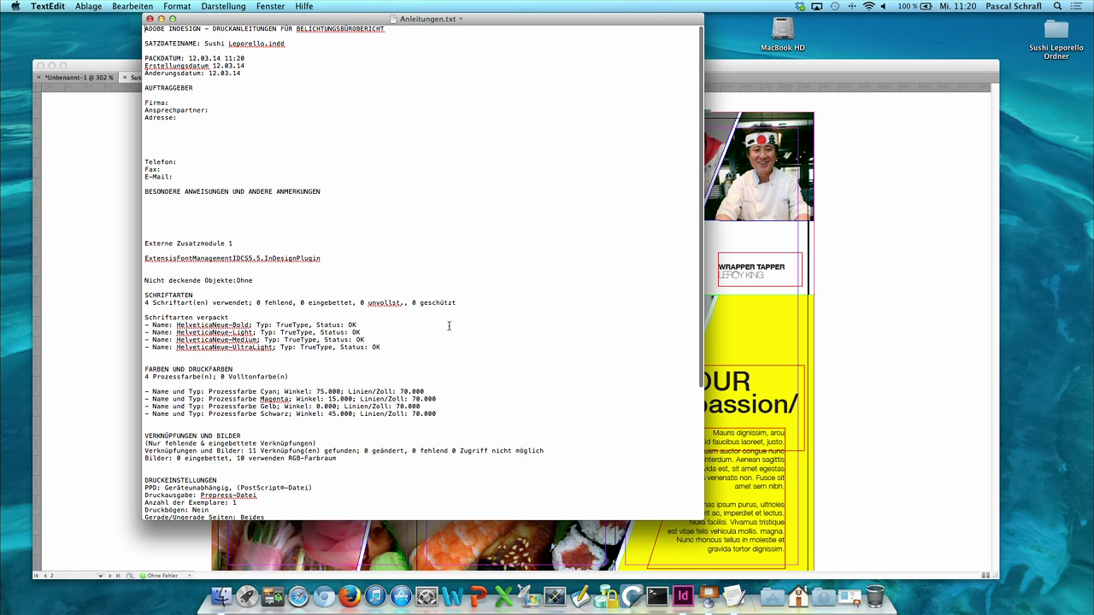
scroll(440, 312, "down", 2)
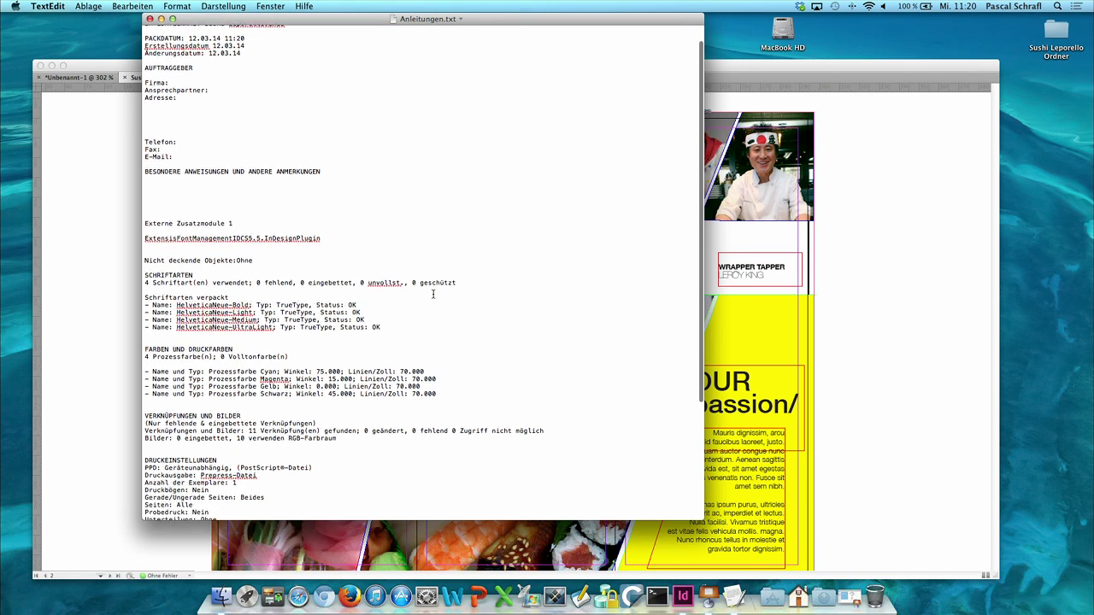
scroll(433, 294, "up", 2)
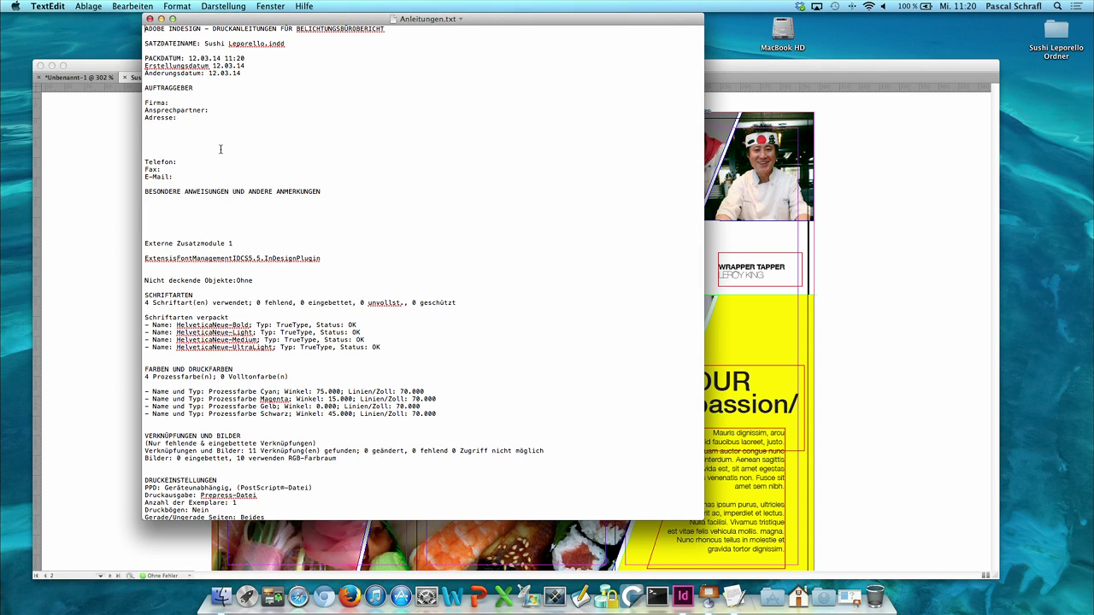
scroll(304, 218, "down", 3)
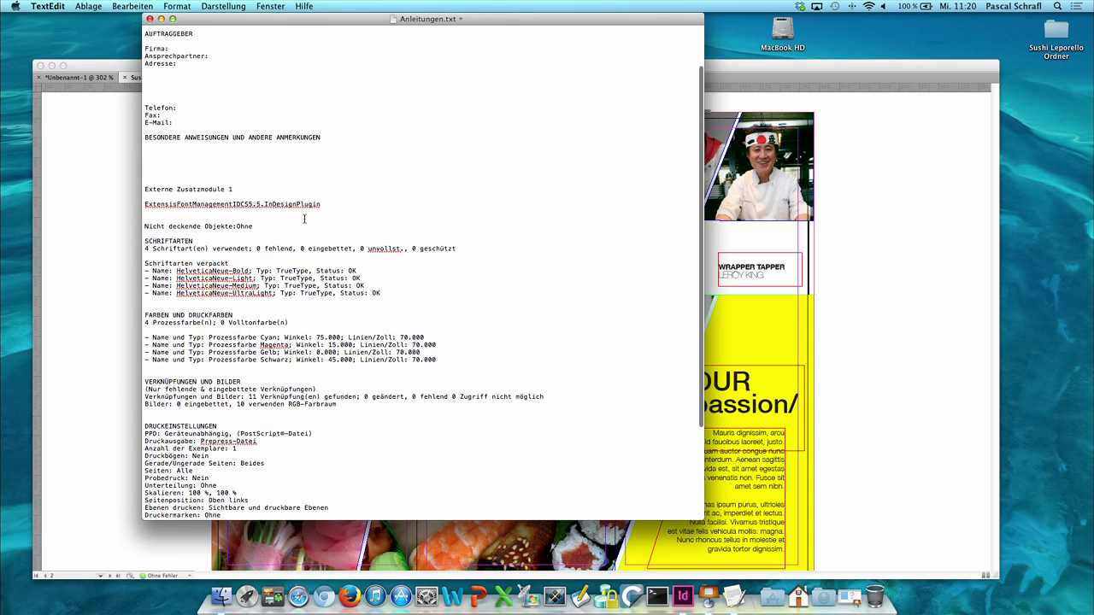
scroll(303, 219, "down", 4)
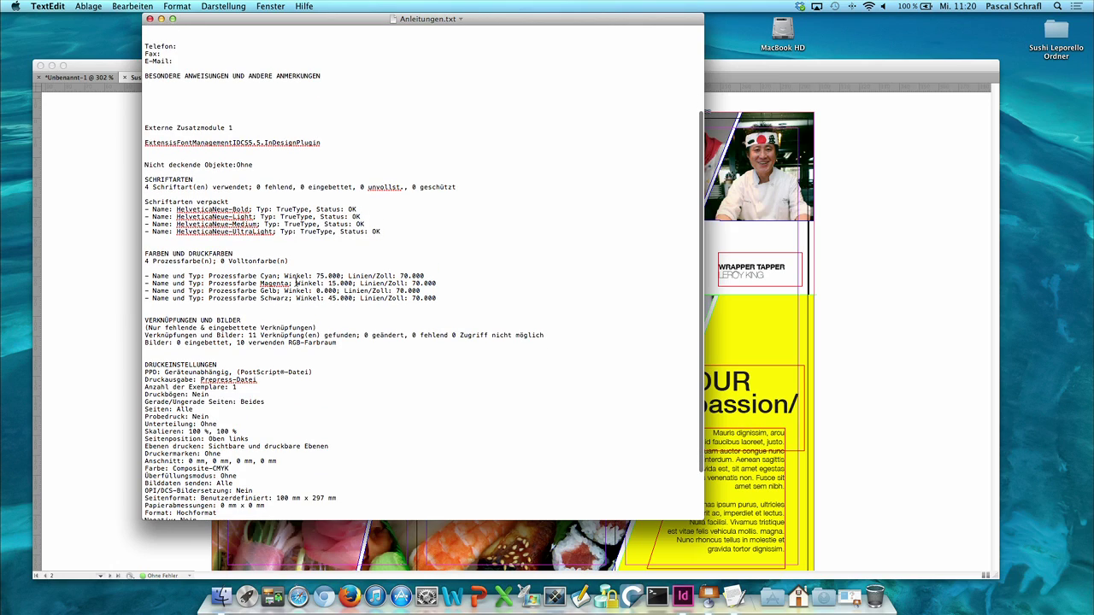
triple_click(171, 144)
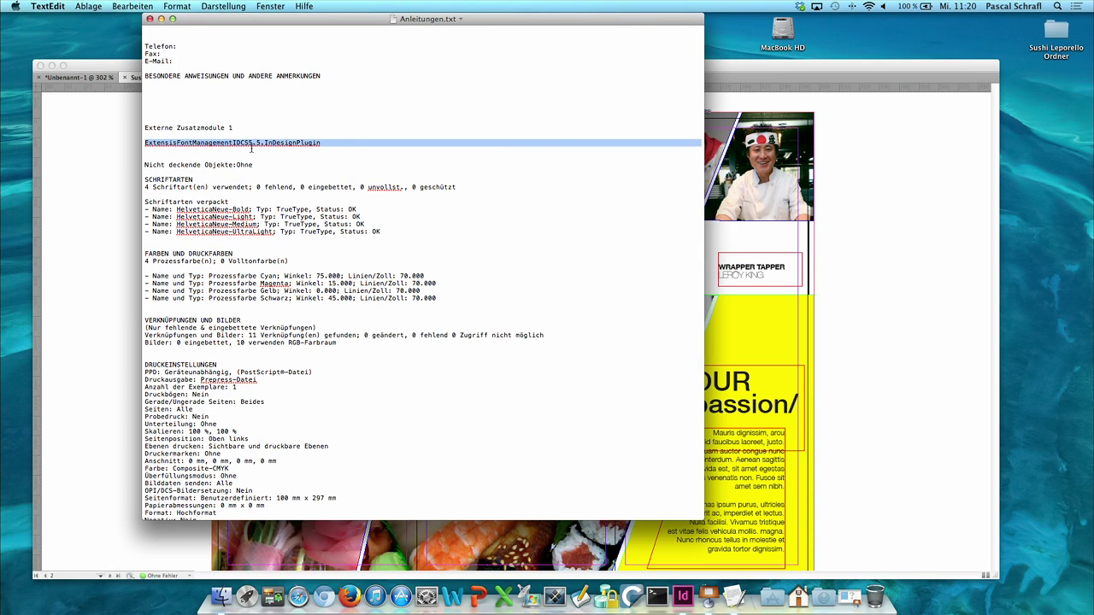
scroll(214, 128, "down", 2)
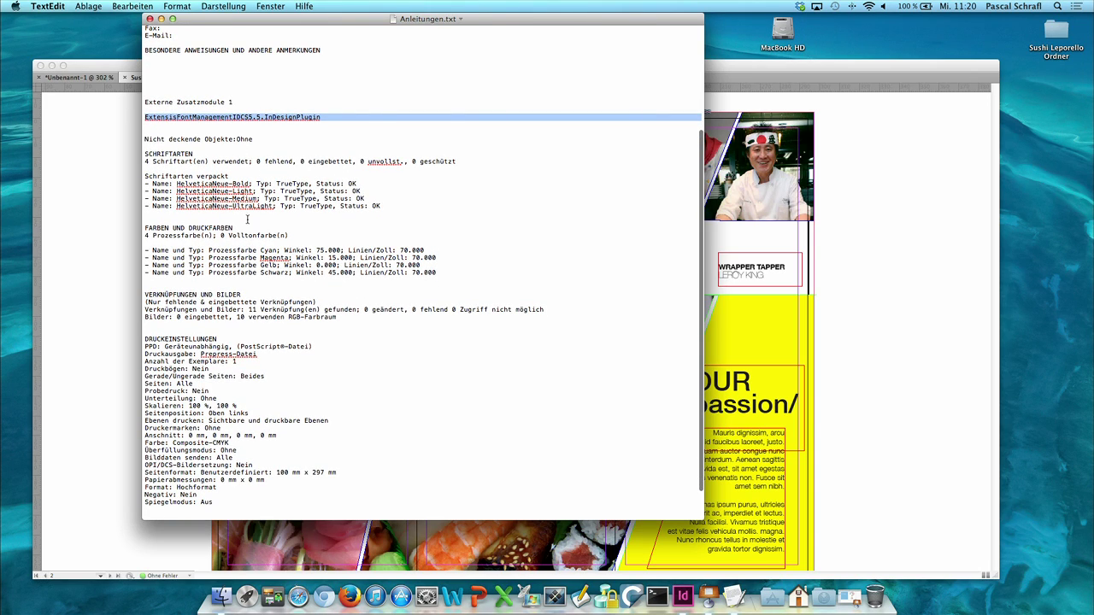
left_click_drag(379, 206, 146, 182)
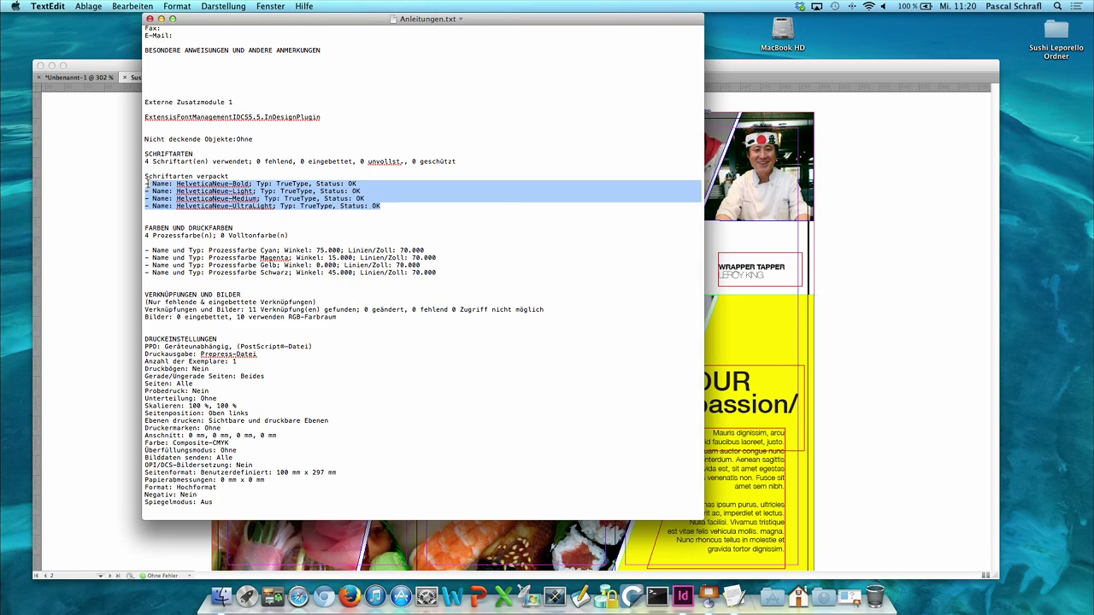
Step: Examine the report's process colors, links and images, and the packaged file list (DATEIPAKETLISTE), and close the report
scroll(369, 250, "down", 1)
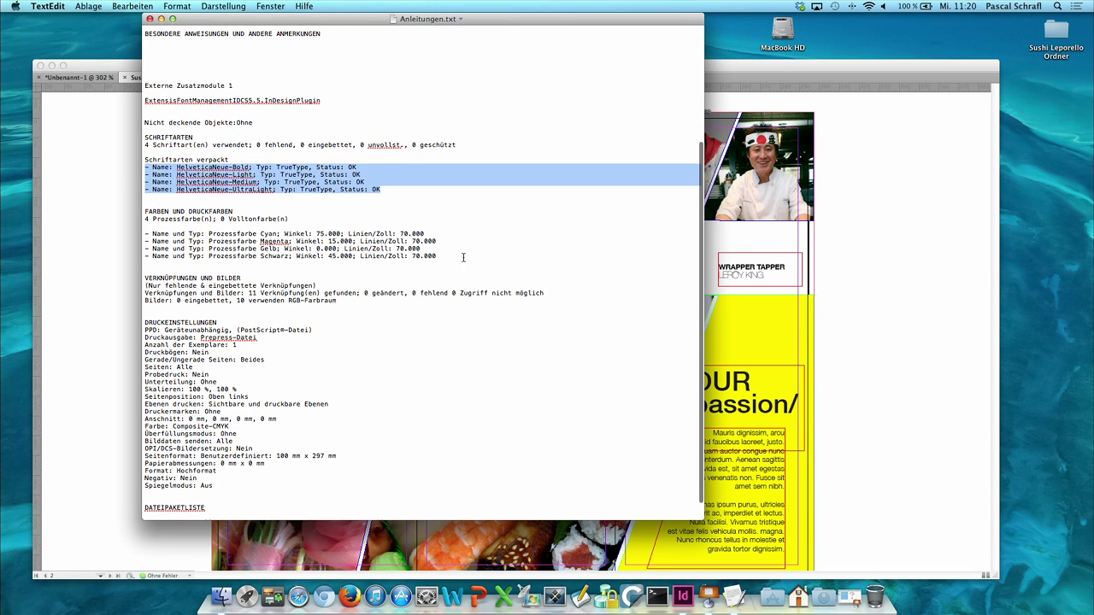
left_click_drag(462, 257, 144, 232)
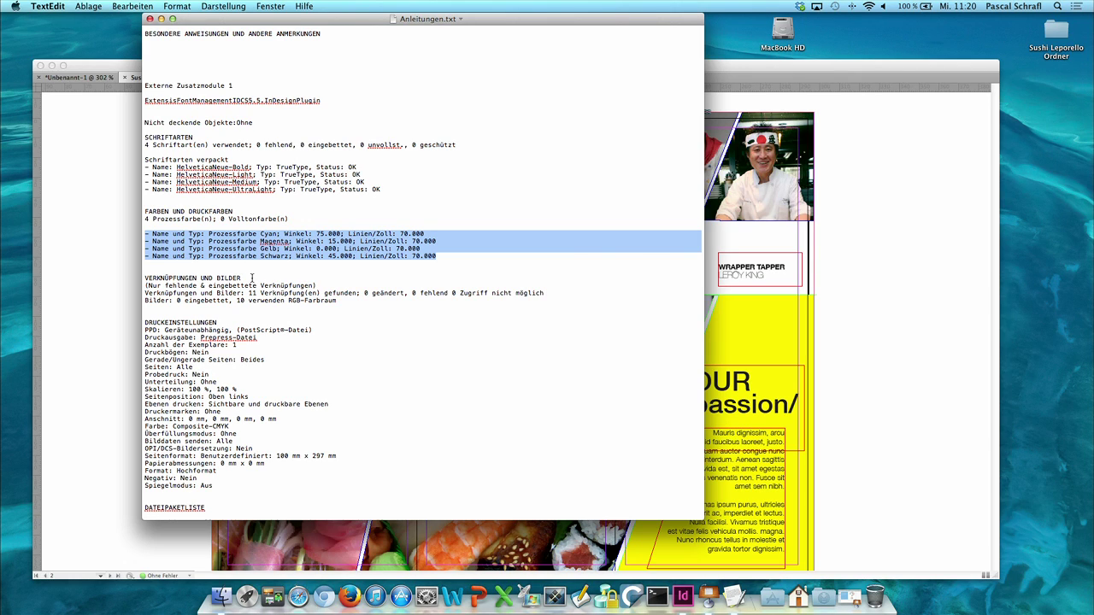
scroll(304, 325, "down", 2)
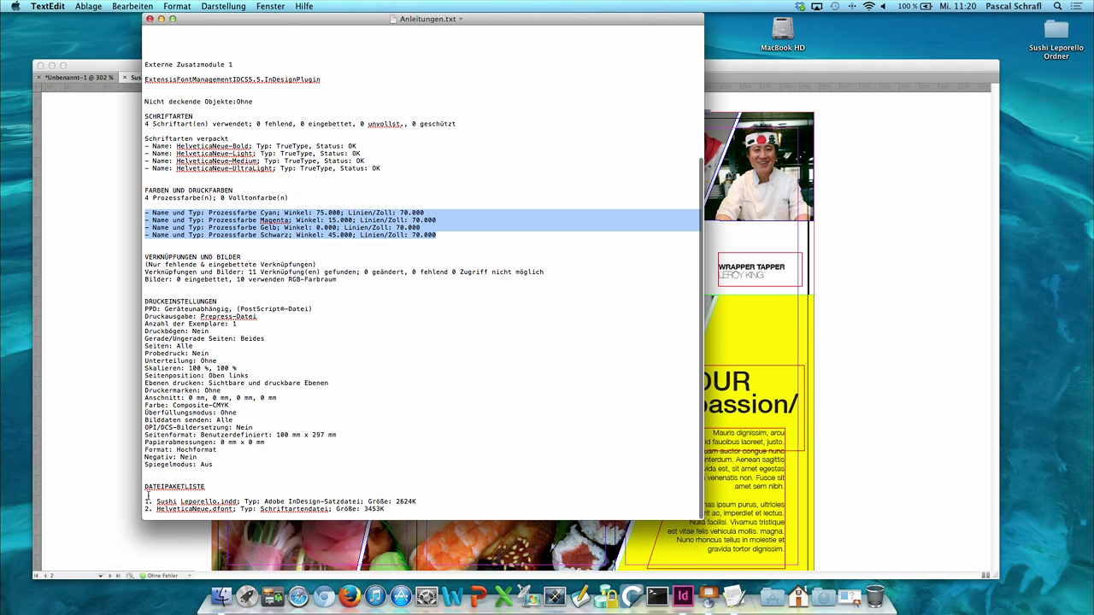
left_click_drag(146, 265, 373, 280)
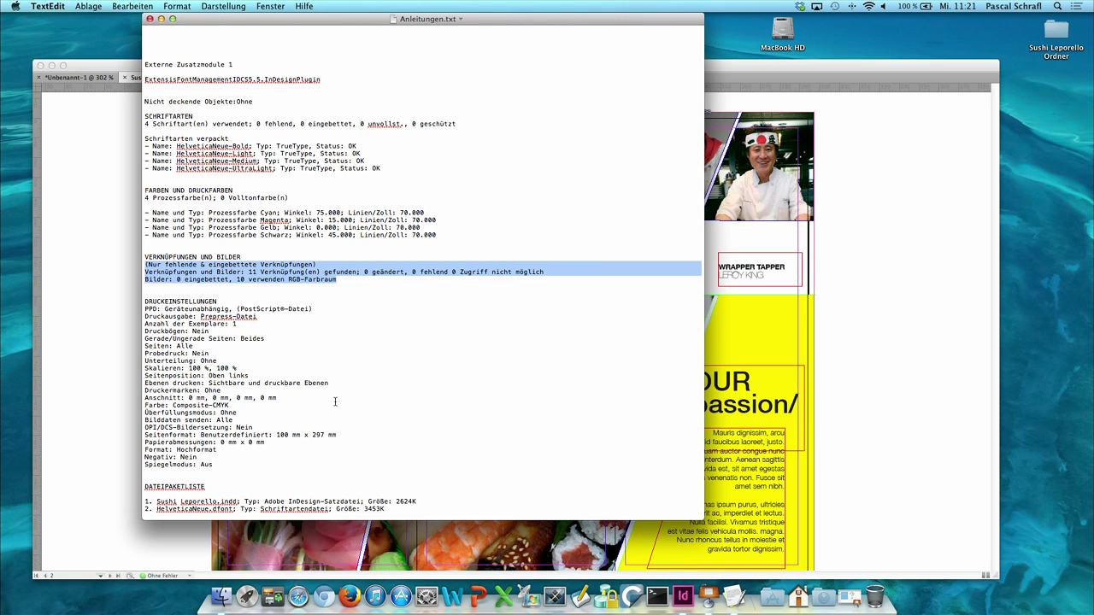
left_click_drag(144, 501, 398, 511)
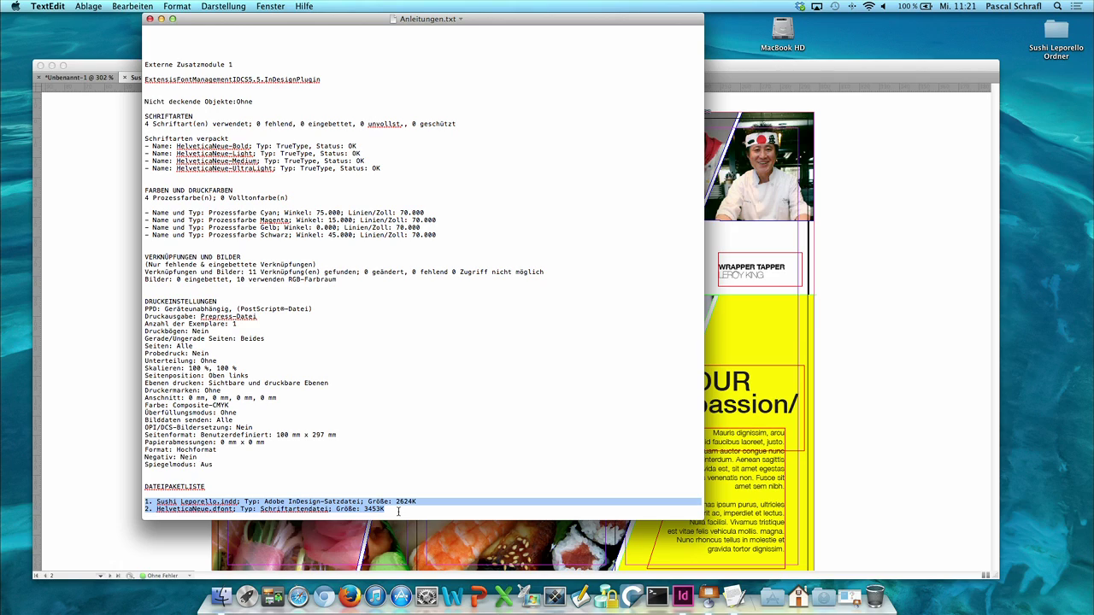
left_click(398, 511)
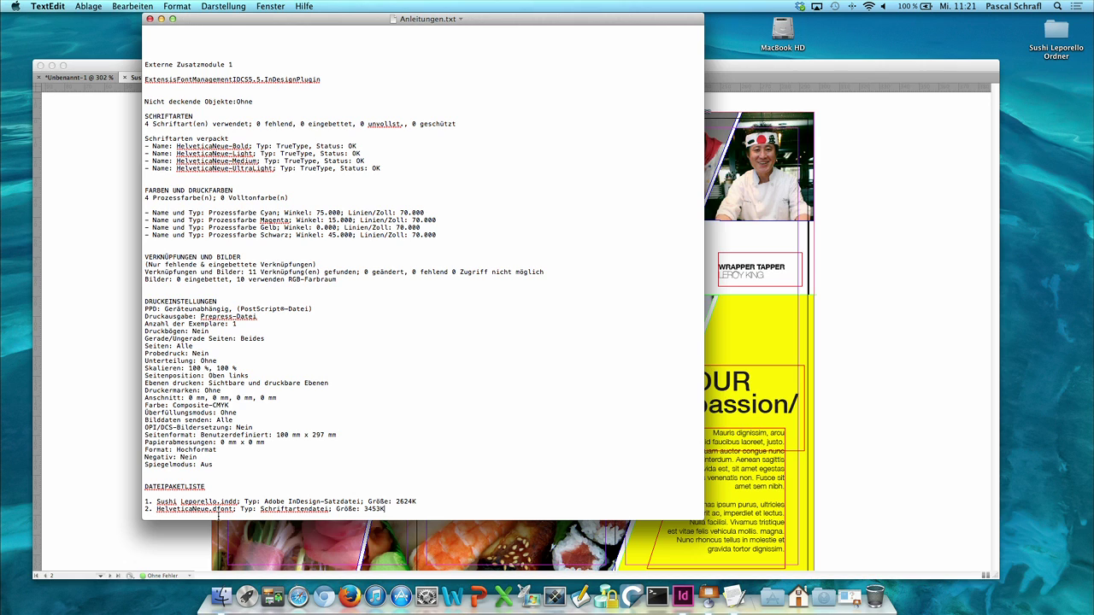
left_click(150, 19)
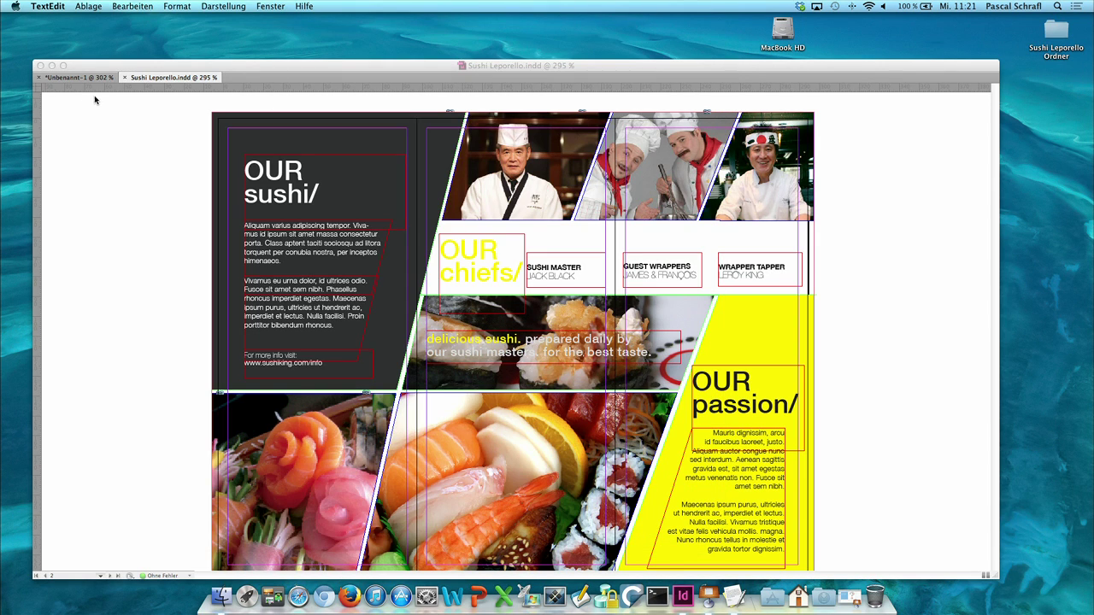
Step: Open the packaged Sushi Leporello Ordner in Finder, examine the images in its Links folder in an enlarged window, and close the Finder windows
double_click(1048, 35)
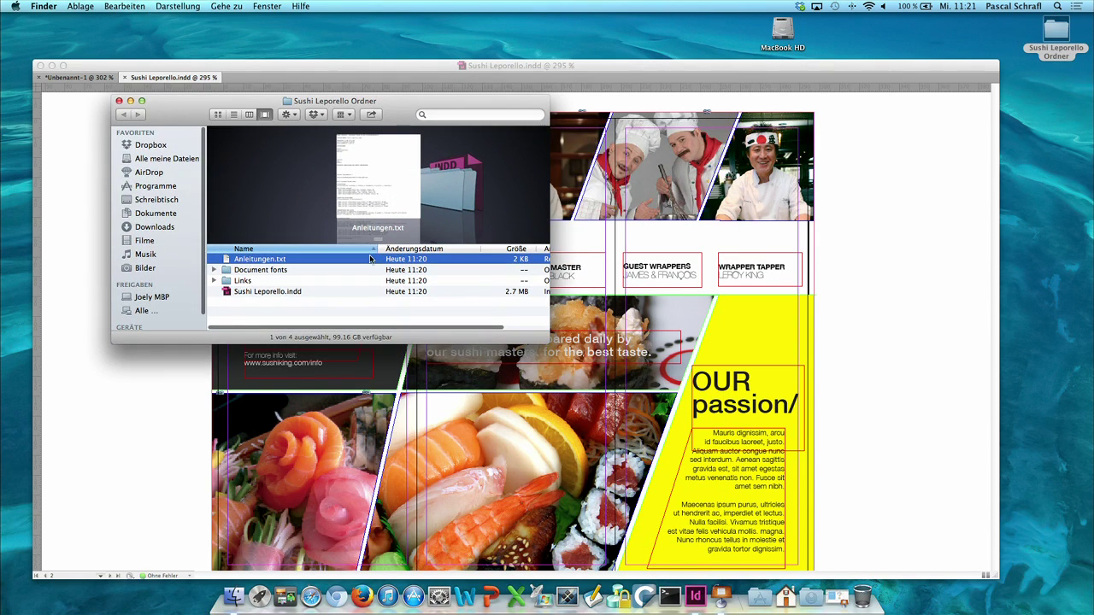
double_click(232, 282)
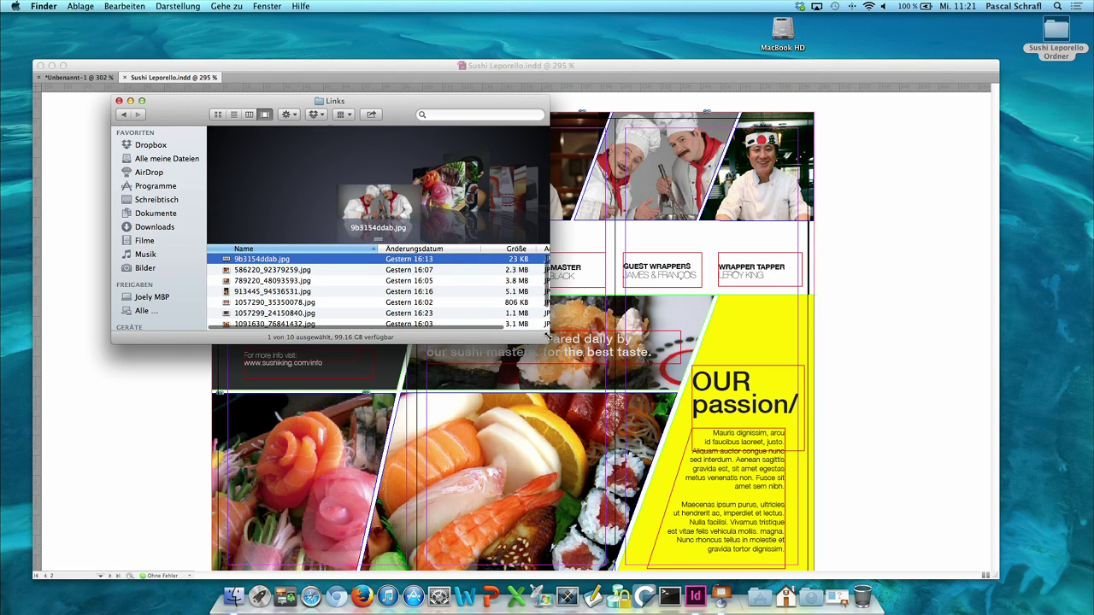
left_click_drag(547, 337, 665, 433)
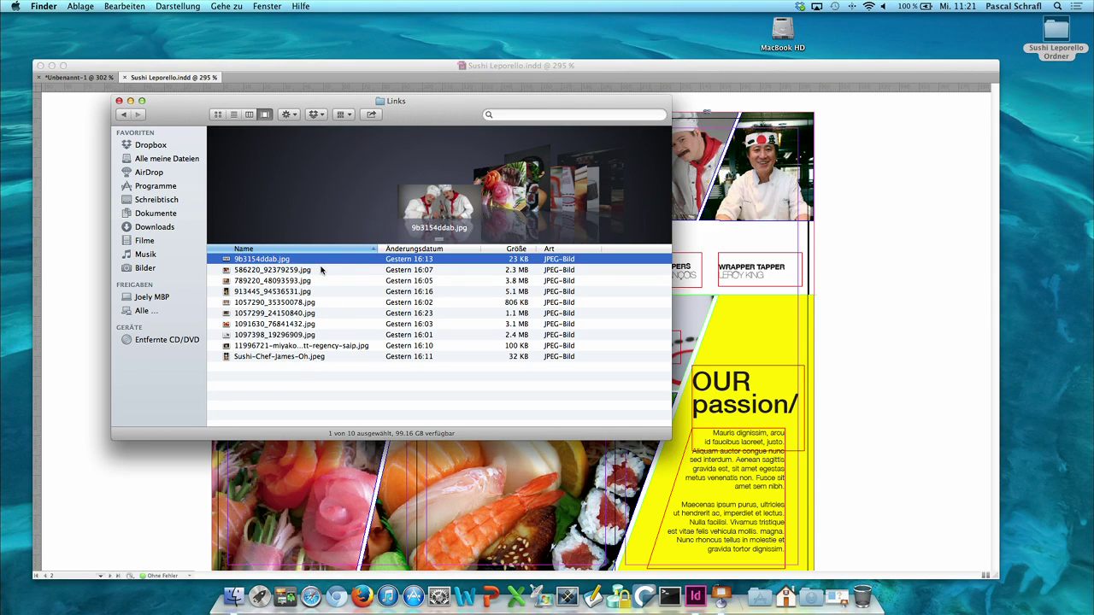
left_click(119, 101)
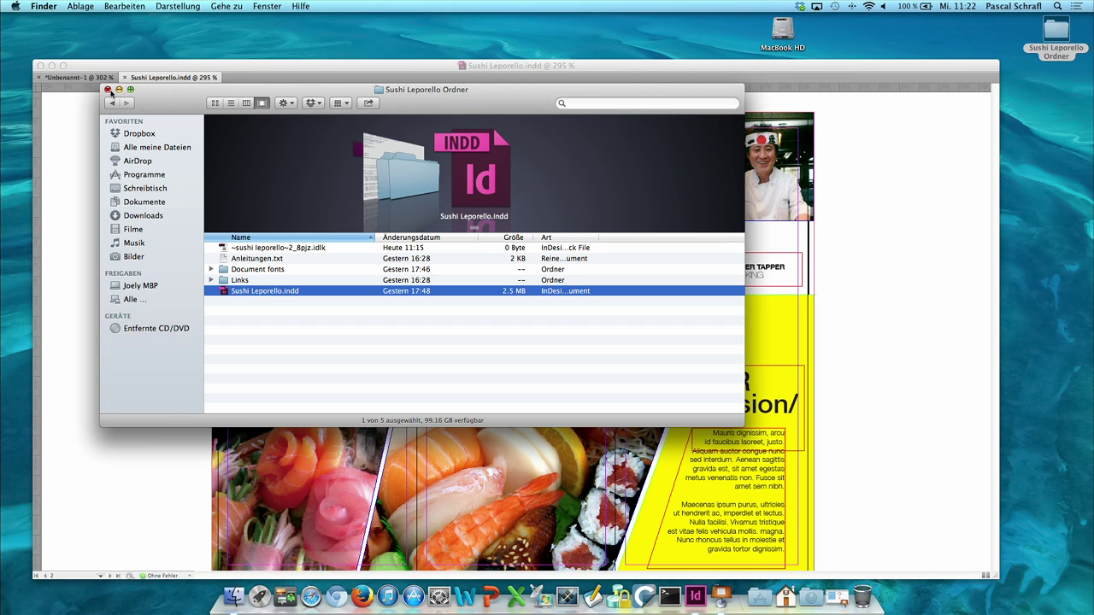
left_click(108, 90)
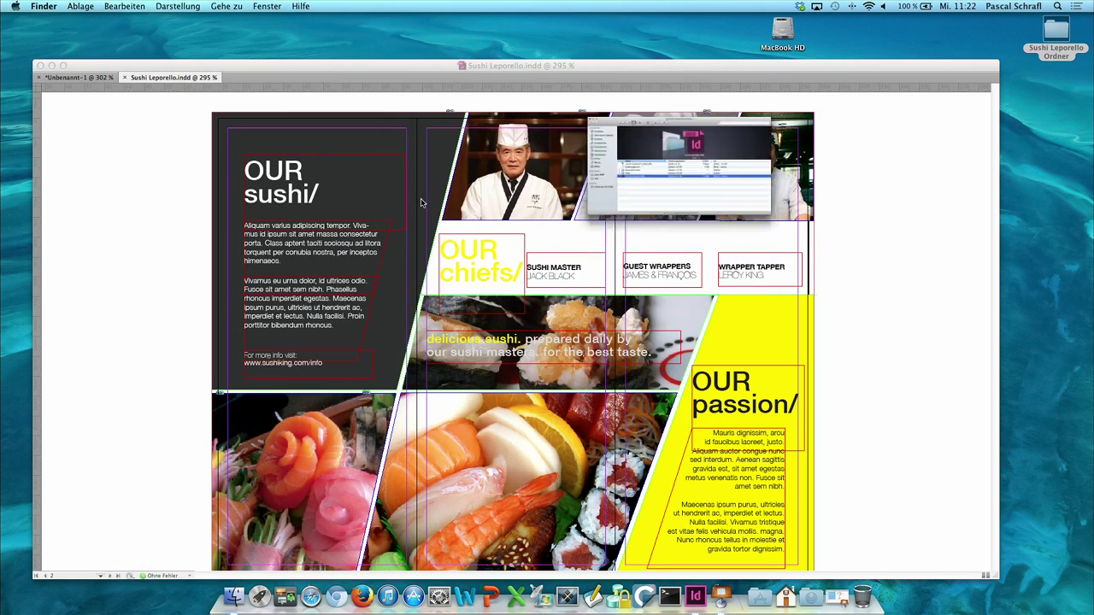
Step: Check the size of the Sushi Leporello Ordner on the desktop in its file information and close the information window
right_click(1058, 34)
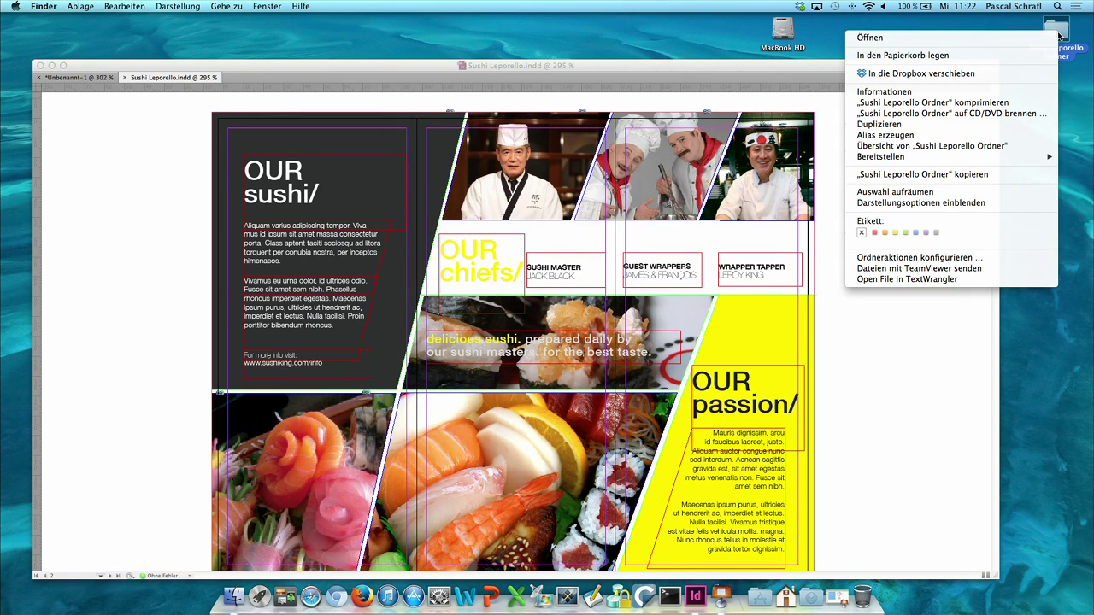
left_click(936, 91)
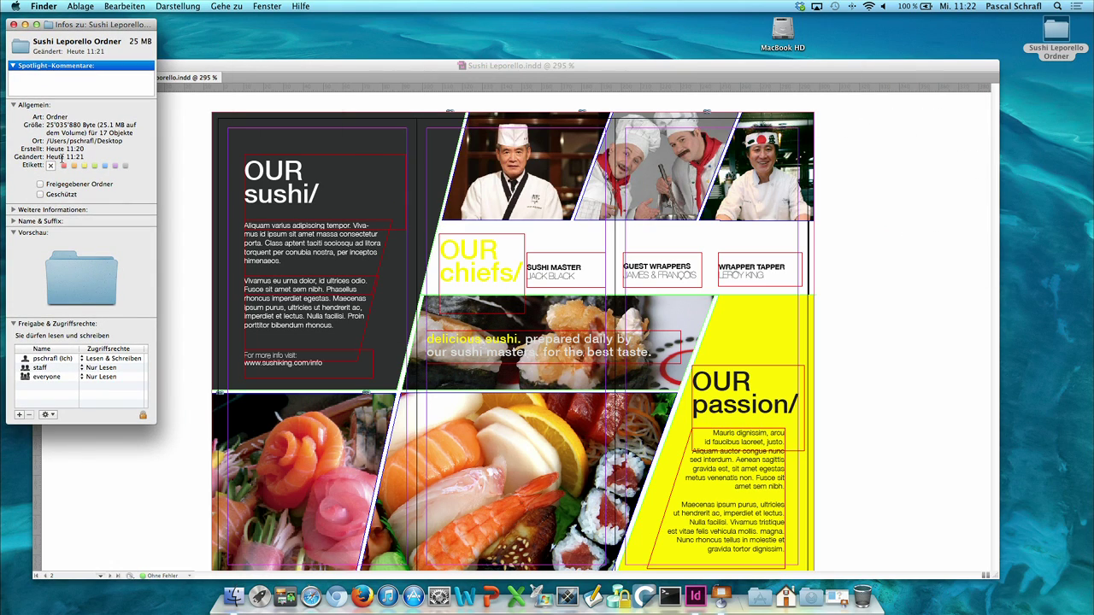
left_click_drag(11, 27, 23, 24)
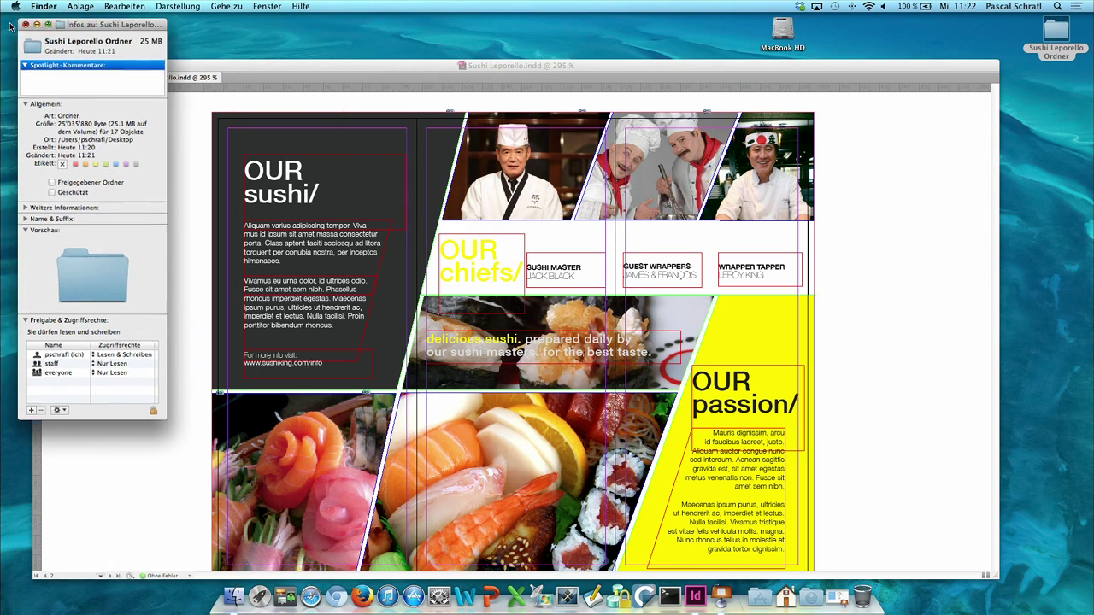
left_click(25, 24)
Step: Switch back to InDesign and start exporting the leaflet to the desktop (Schreibtisch) as Sushi Leporello Druck in Adobe PDF (Druck) format
left_click(315, 67)
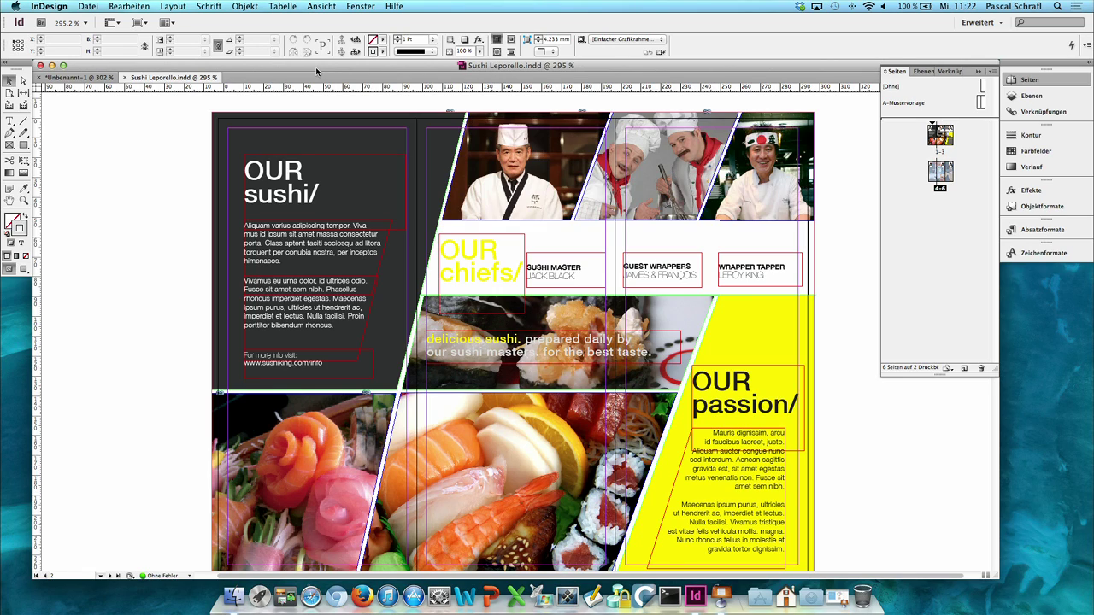
left_click(86, 6)
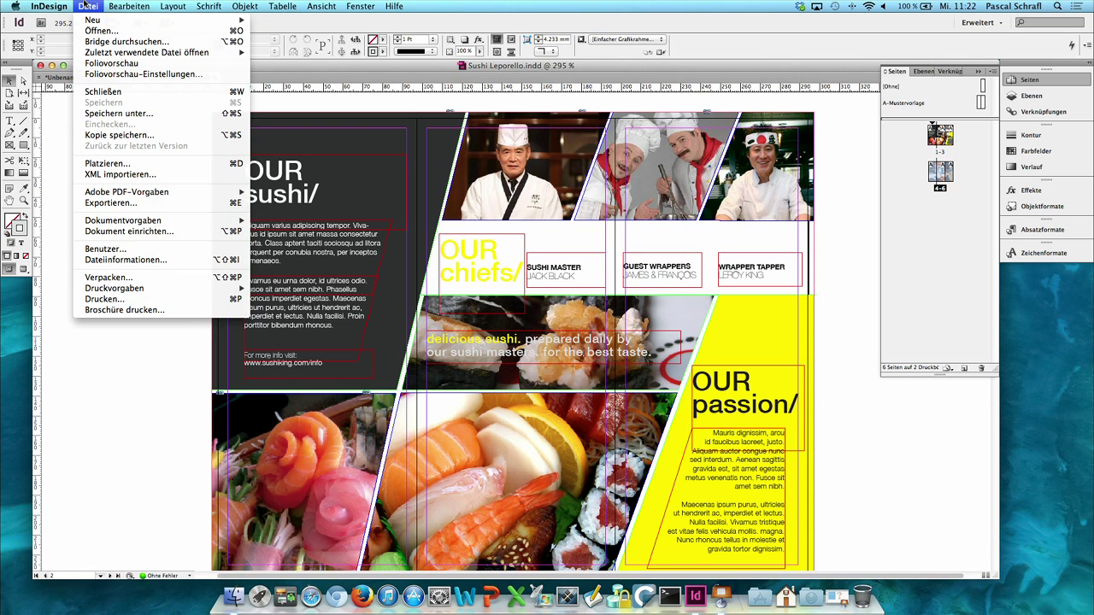
left_click(84, 205)
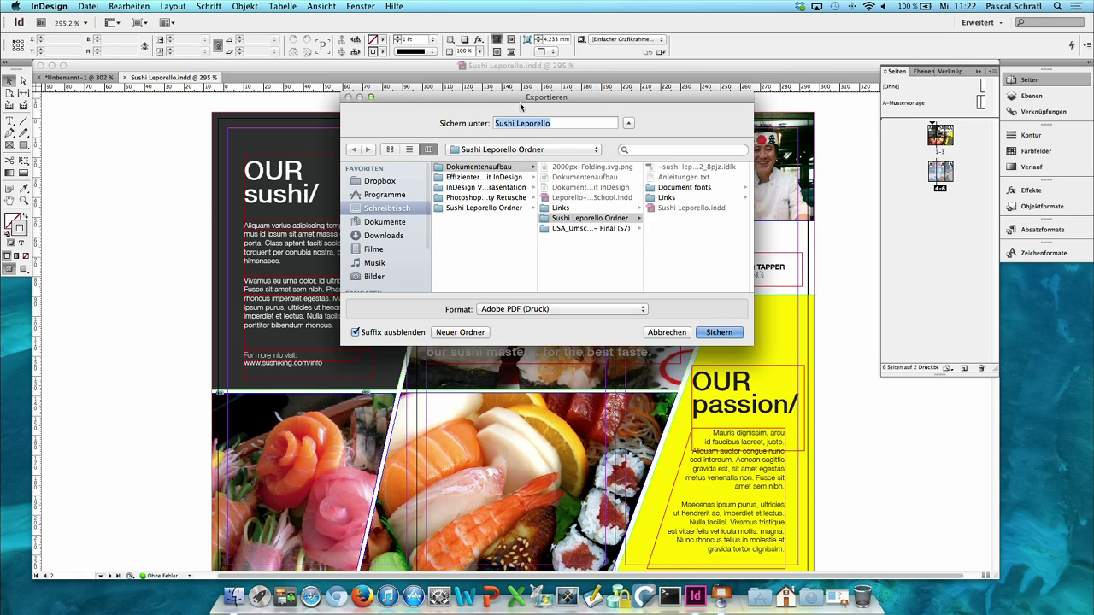
left_click(562, 122)
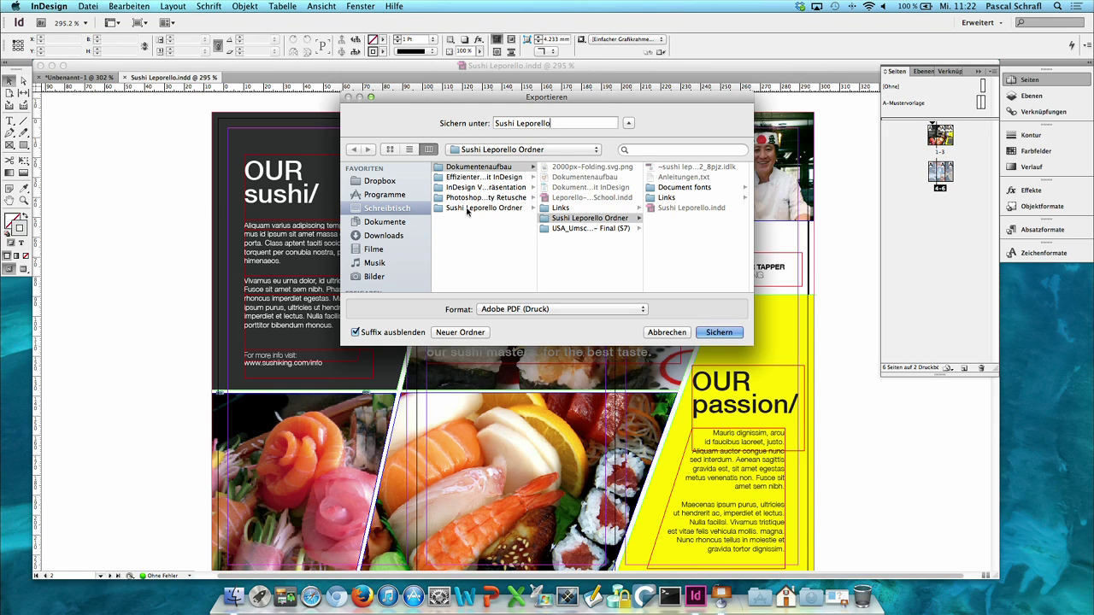
left_click(399, 211)
type("D")
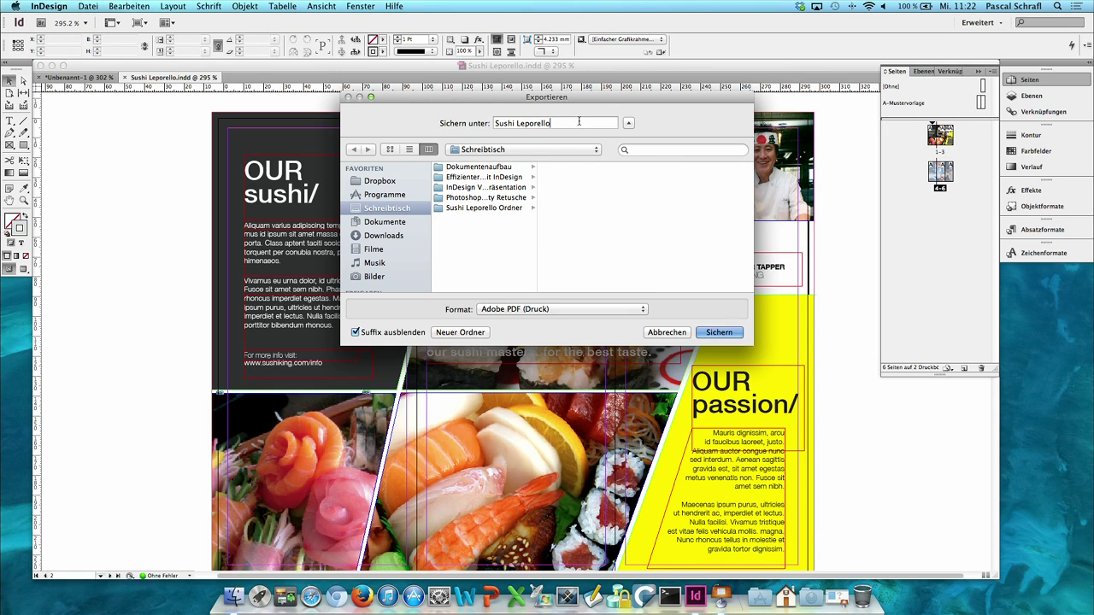
type("ruck")
left_click(608, 312)
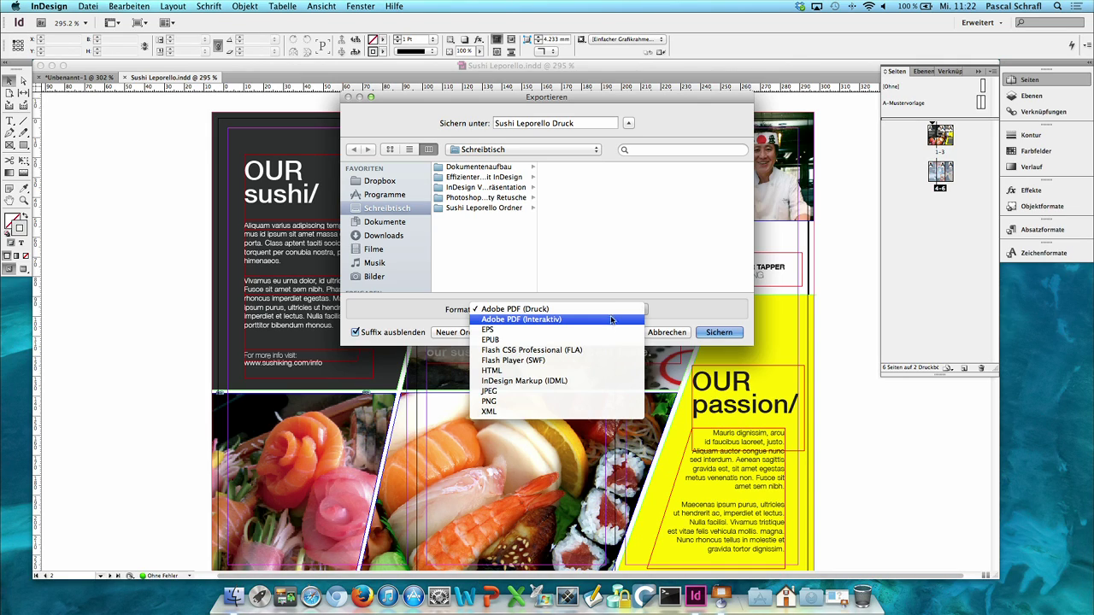
left_click(515, 311)
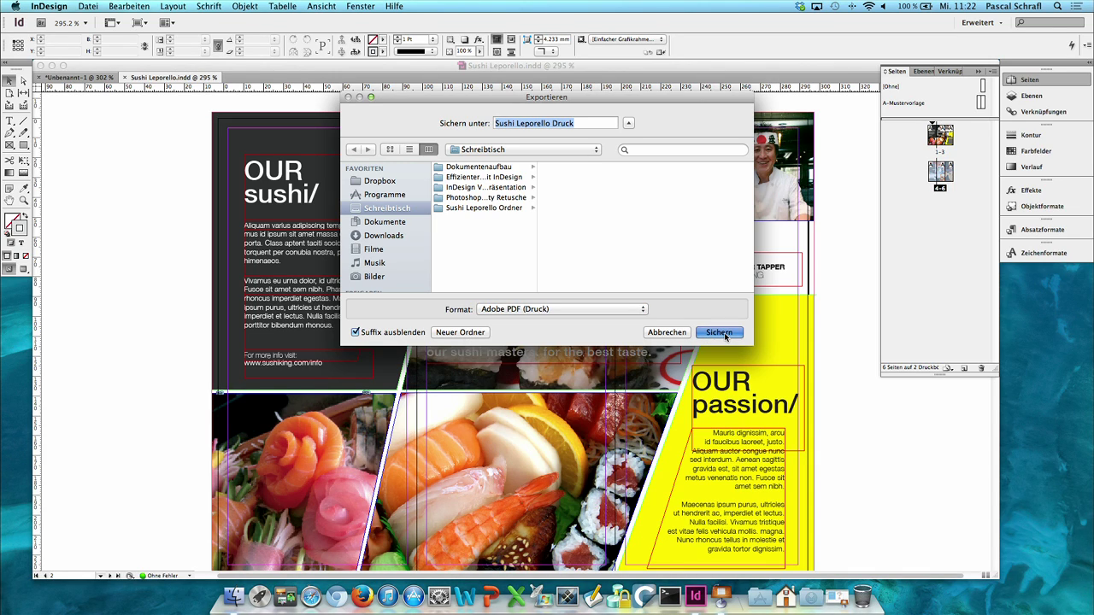
left_click(719, 332)
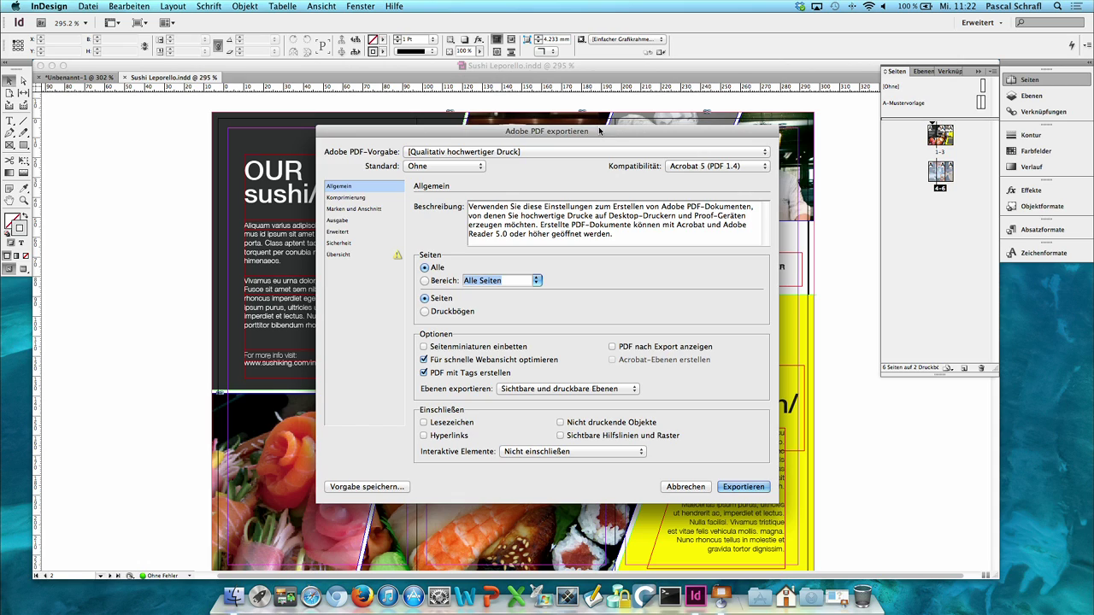
Step: Set the PDF export preset to [Druckausgabequalität]
left_click_drag(599, 131, 550, 113)
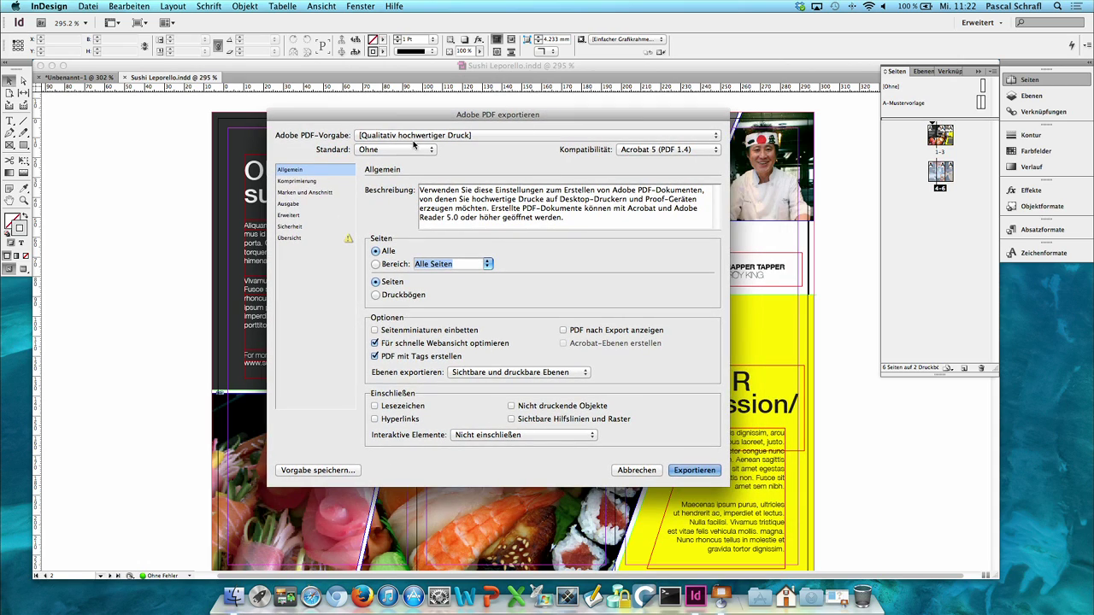
left_click(363, 136)
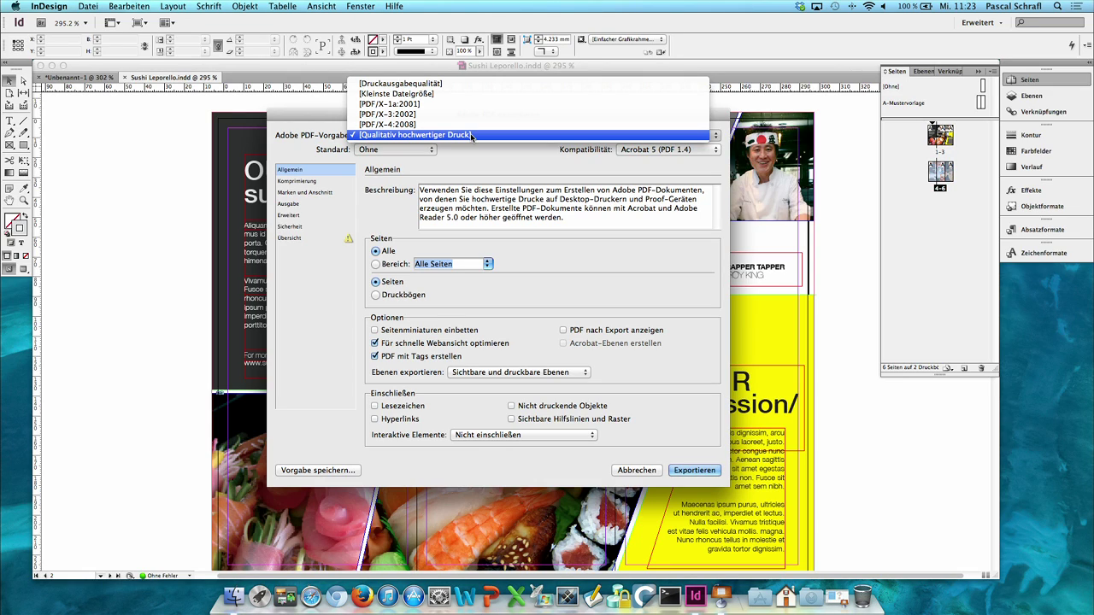
left_click(462, 84)
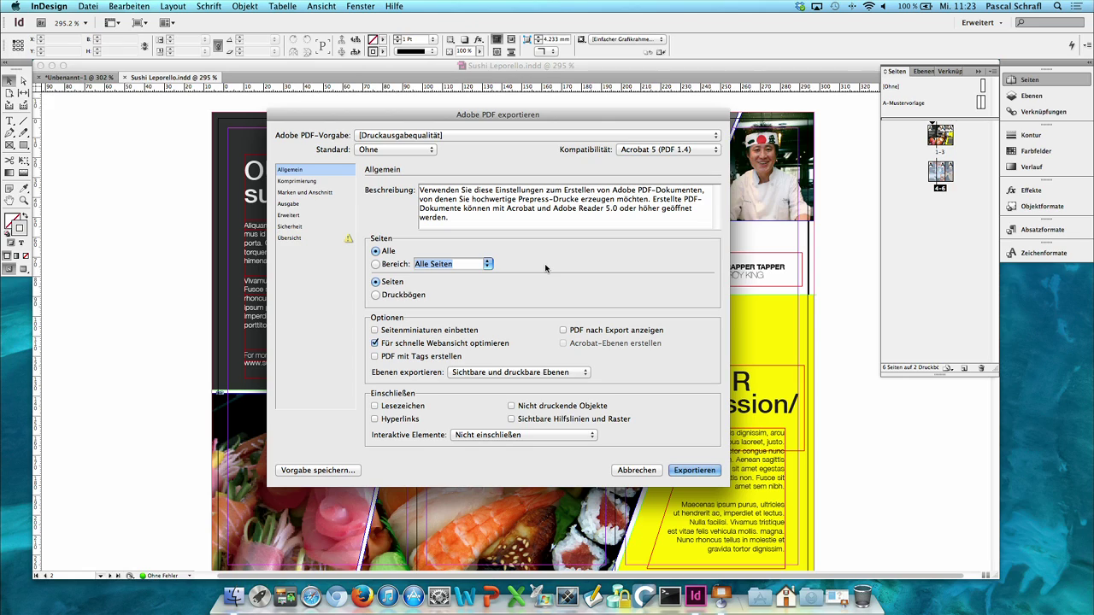
Step: Examine the marks and bleed, compression and general export settings and the available PDF presets, keeping [Druckausgabequalität]
left_click(309, 193)
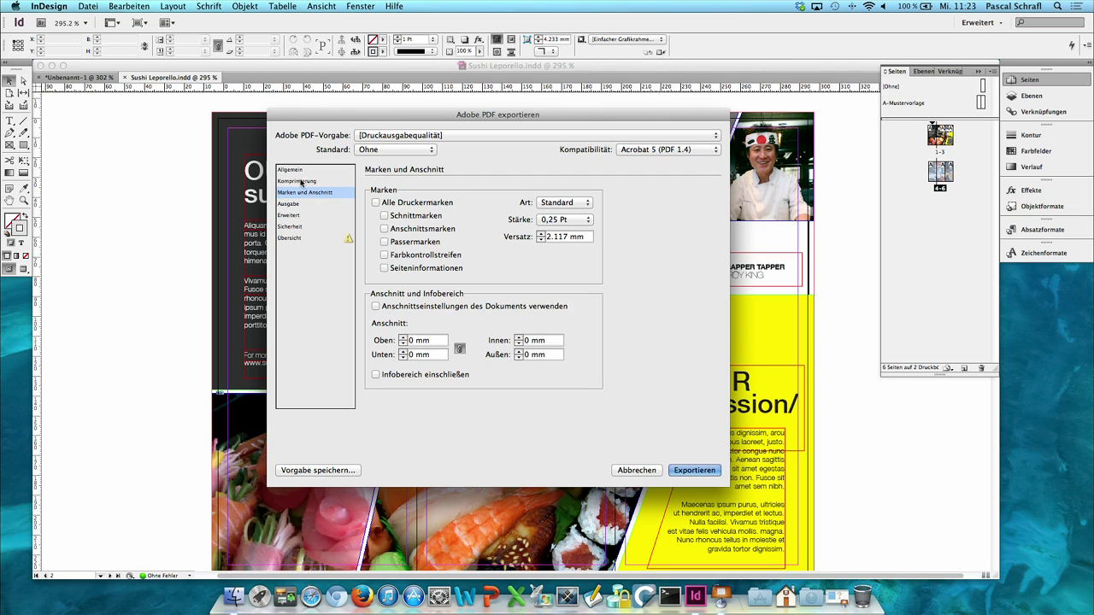
left_click(299, 181)
left_click(298, 171)
left_click(523, 140)
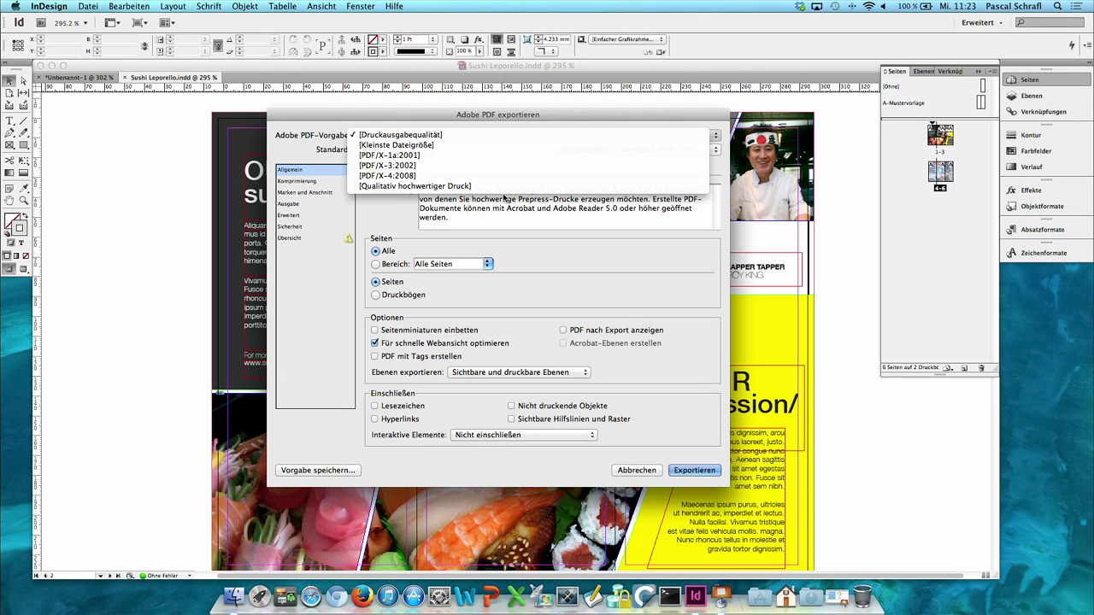
left_click(612, 264)
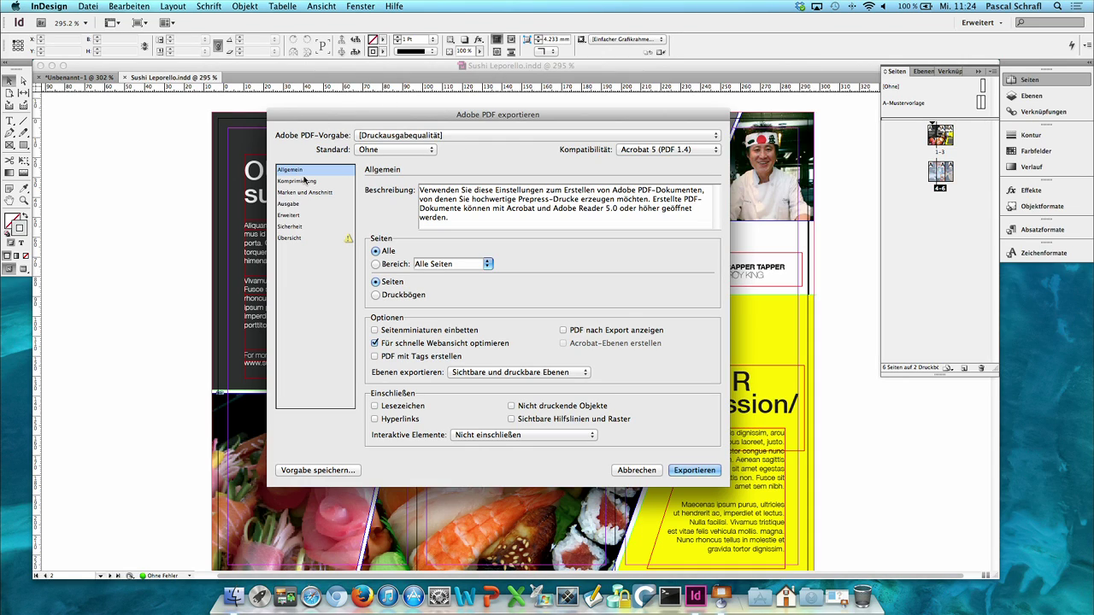
left_click(441, 135)
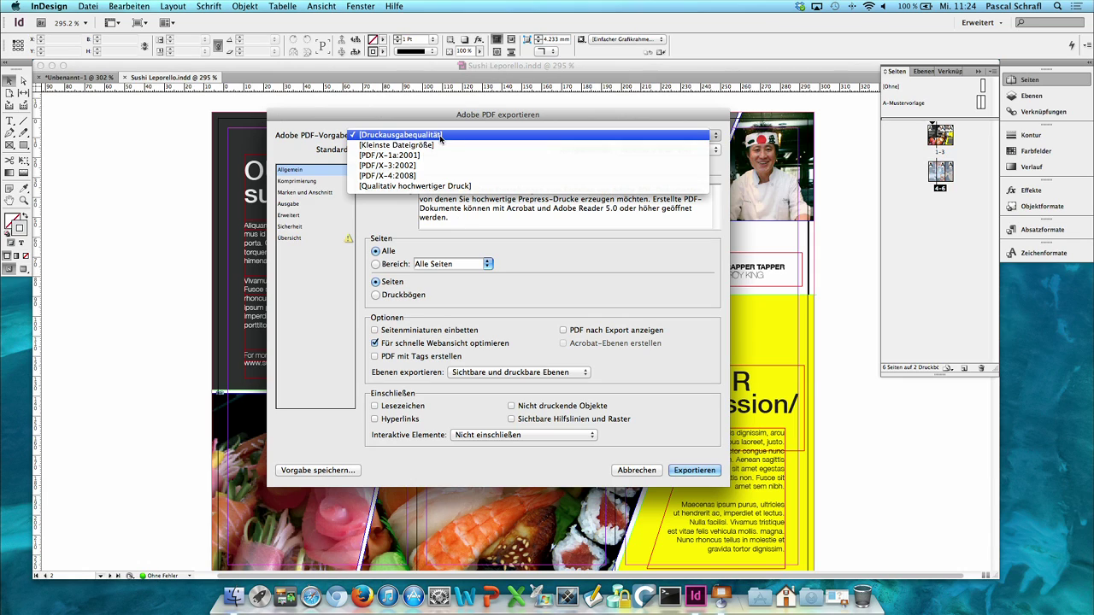
left_click(380, 314)
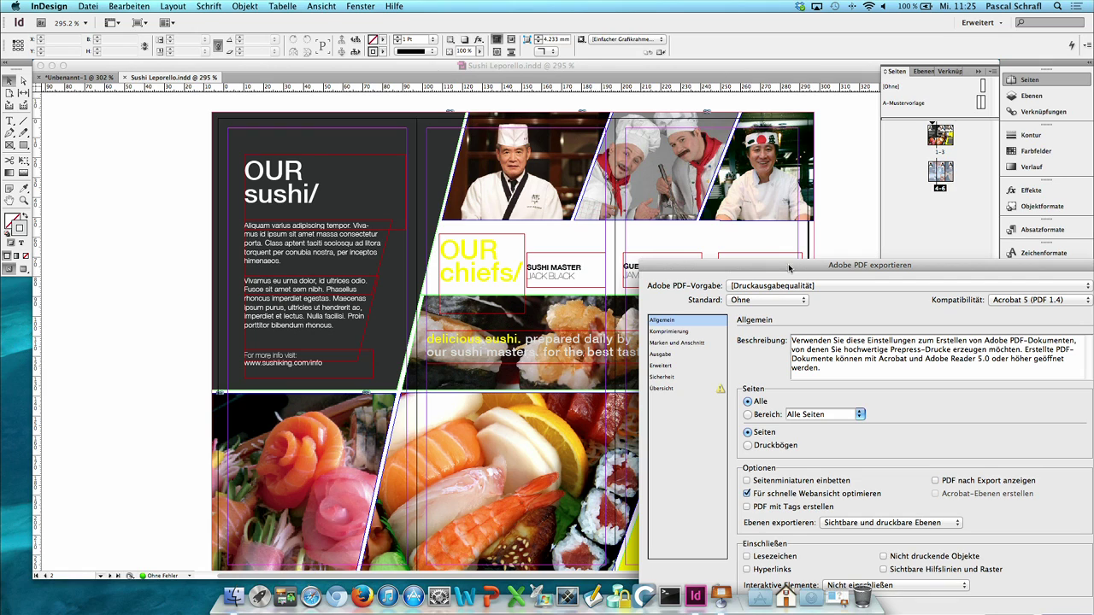
Step: Set the PDF to export as spreads (Druckbögen) and open the compression settings (Komprimierung)
left_click_drag(797, 271, 379, 110)
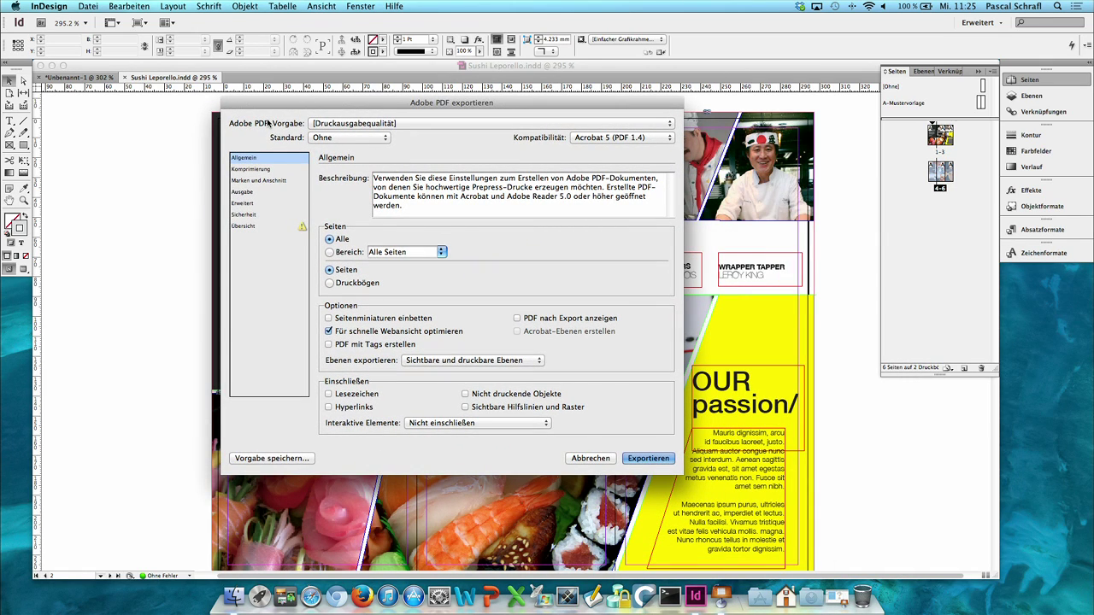
left_click(330, 283)
left_click_drag(510, 103, 510, 103)
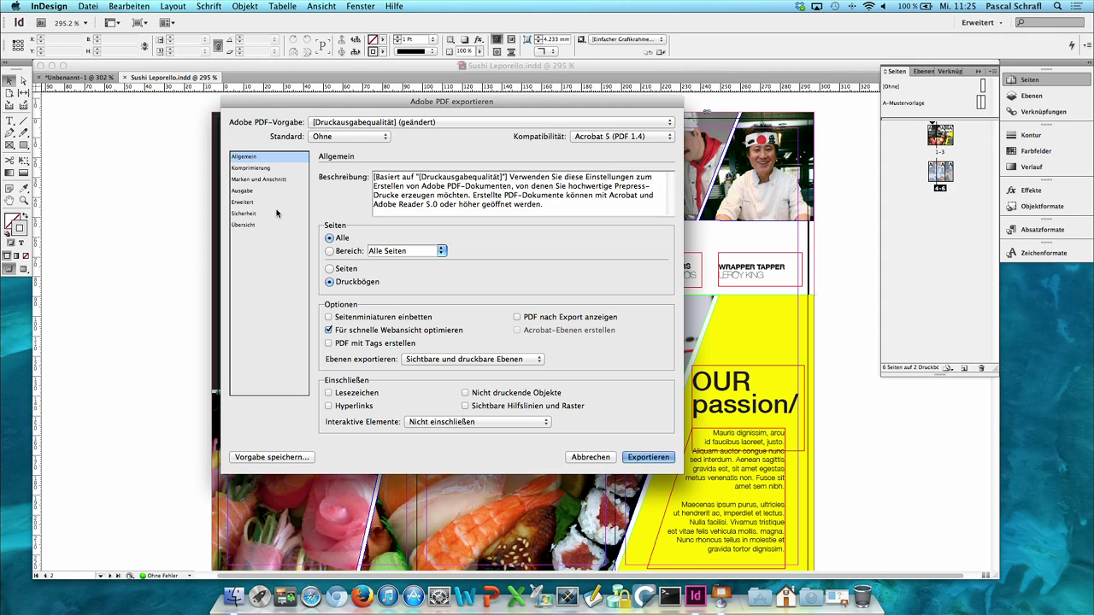
left_click(270, 169)
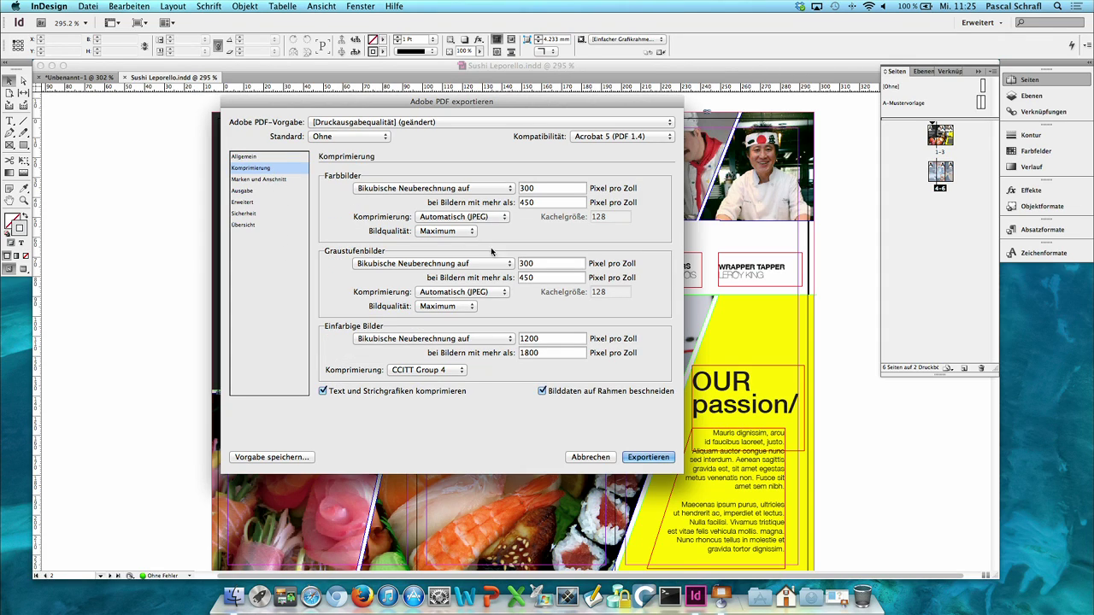
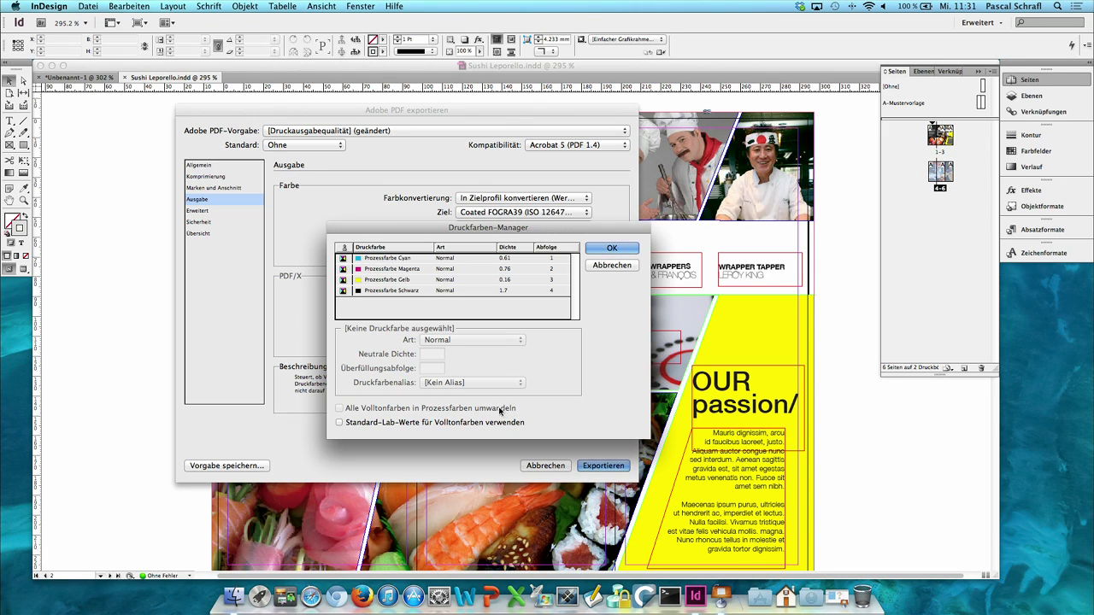
Step: Examine the ink manager (Druckfarben-Manager) and the advanced (Erweitert), security (Sicherheit) and summary (Übersicht) settings of the PDF export
left_click(339, 409)
left_click(603, 248)
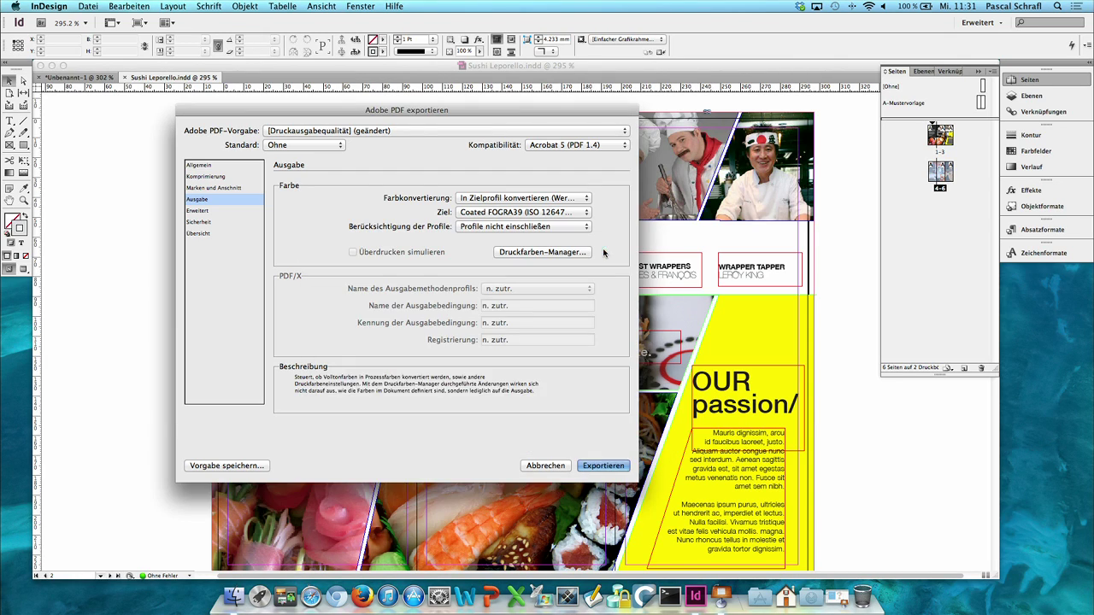
left_click(198, 211)
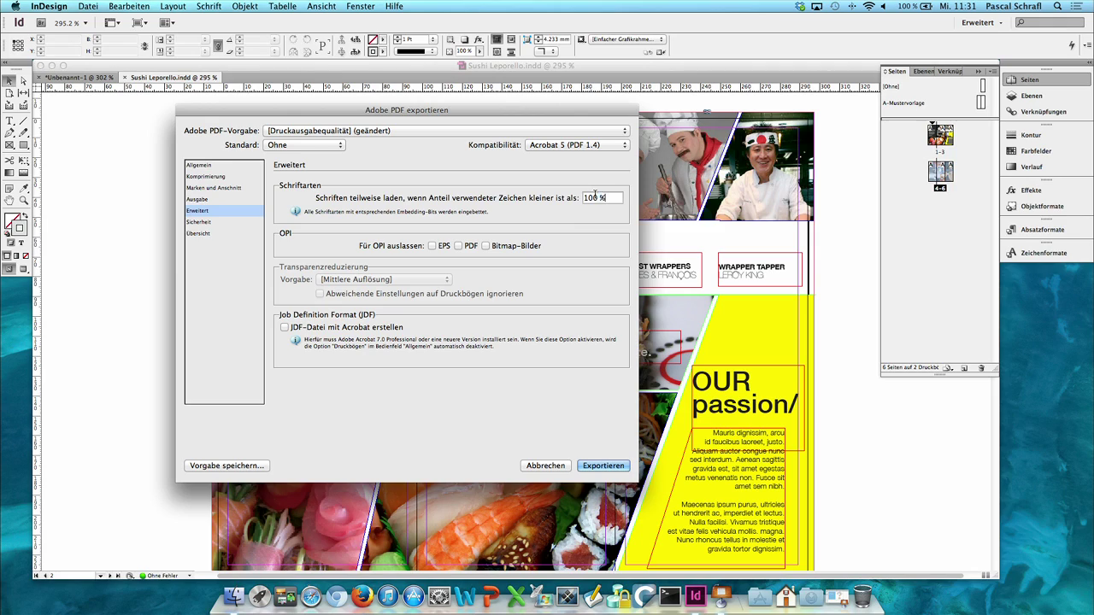
left_click_drag(611, 197, 576, 196)
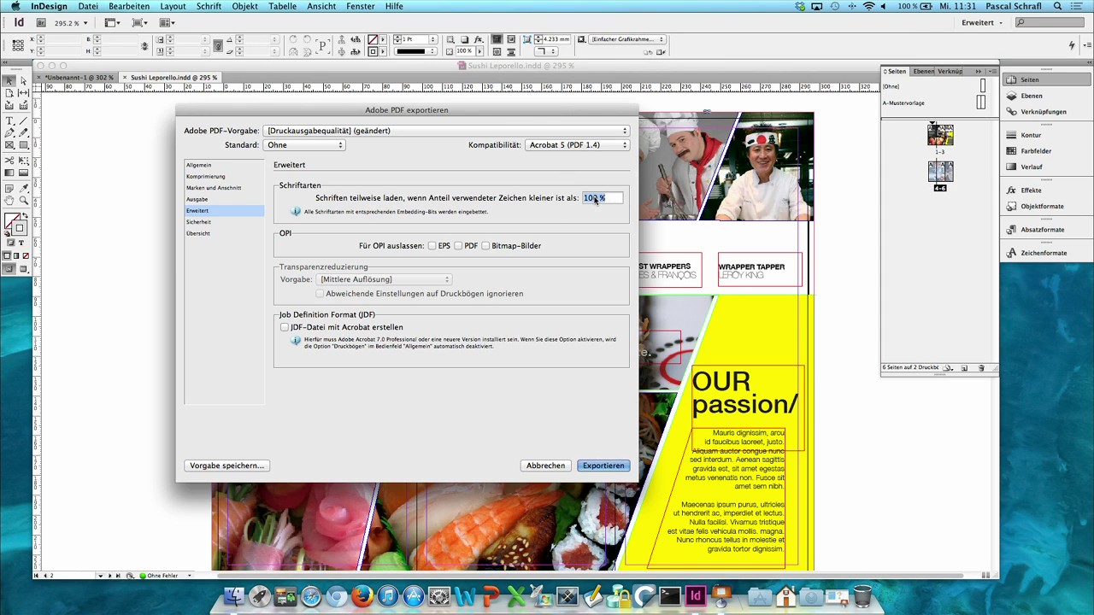
left_click(205, 222)
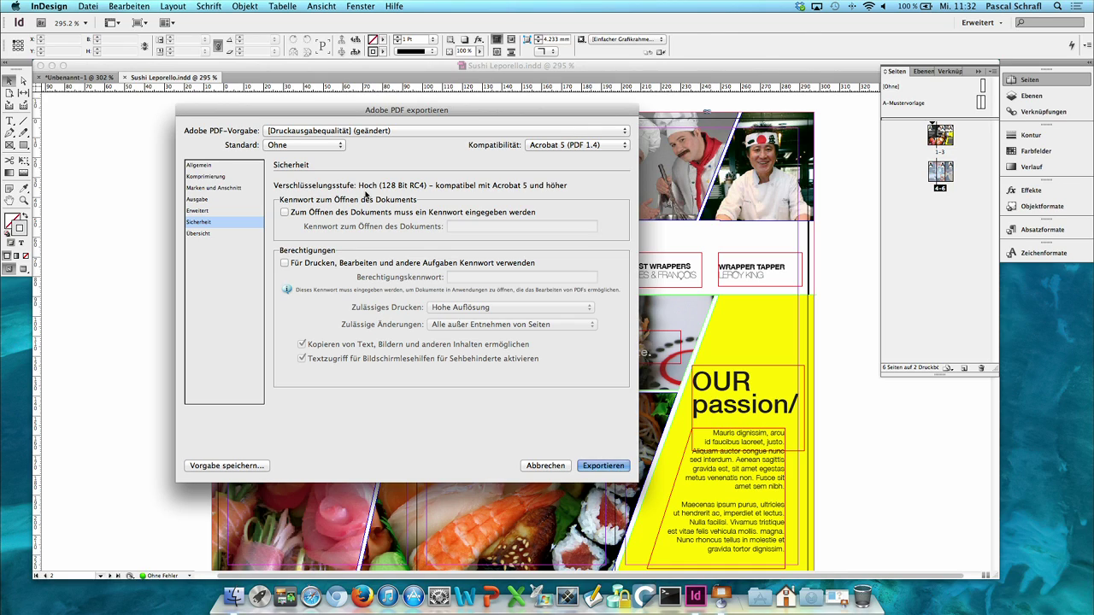
left_click(215, 235)
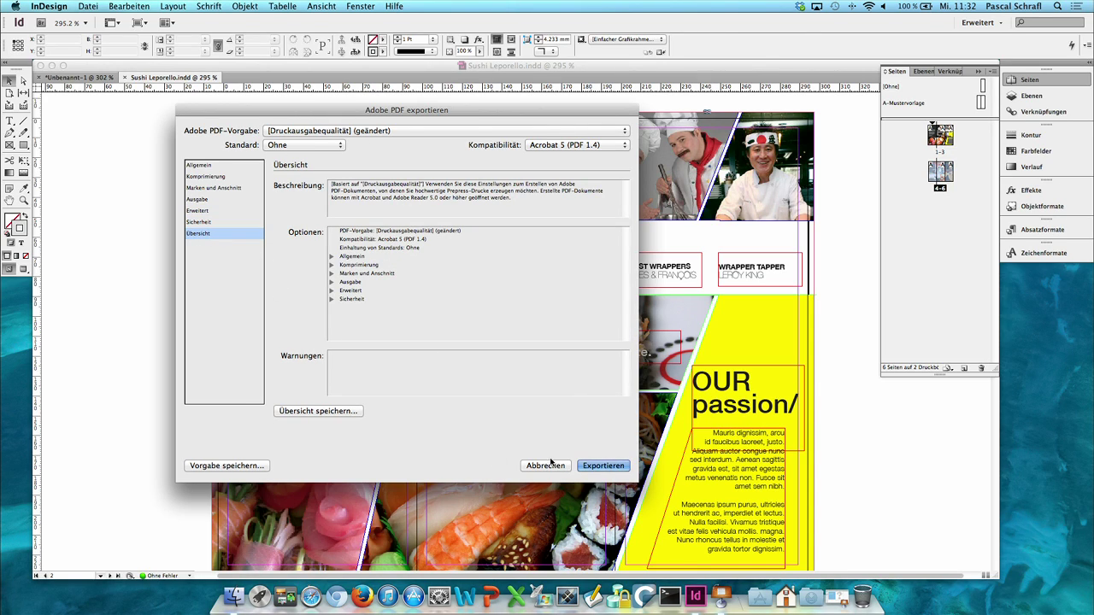
Step: Save the modified PDF export settings as a preset named Offsetdruck Leporello
left_click(436, 132)
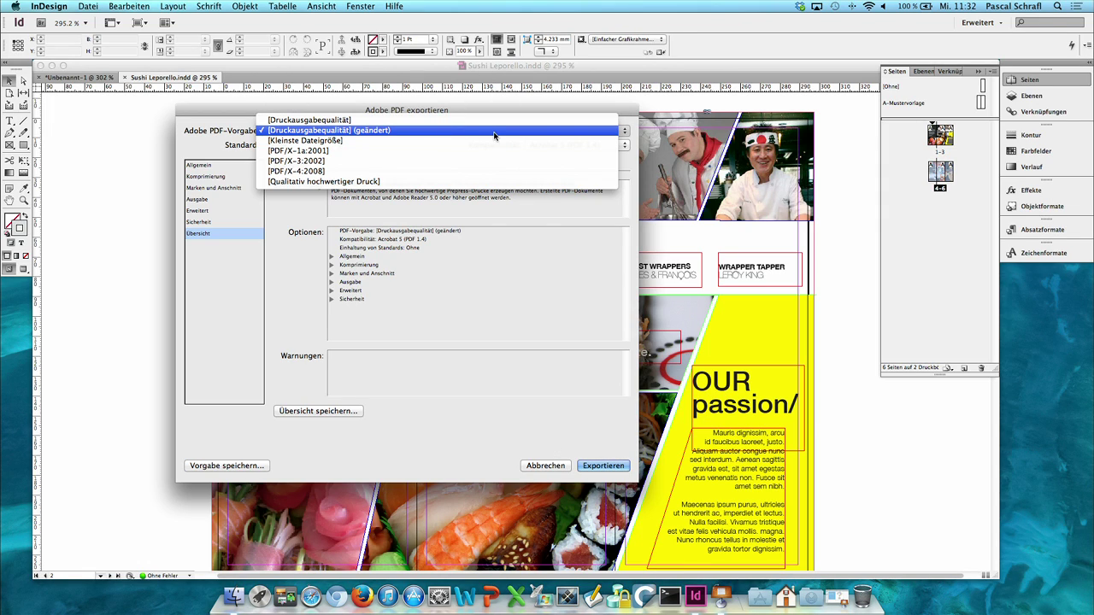
left_click(247, 484)
left_click(222, 467)
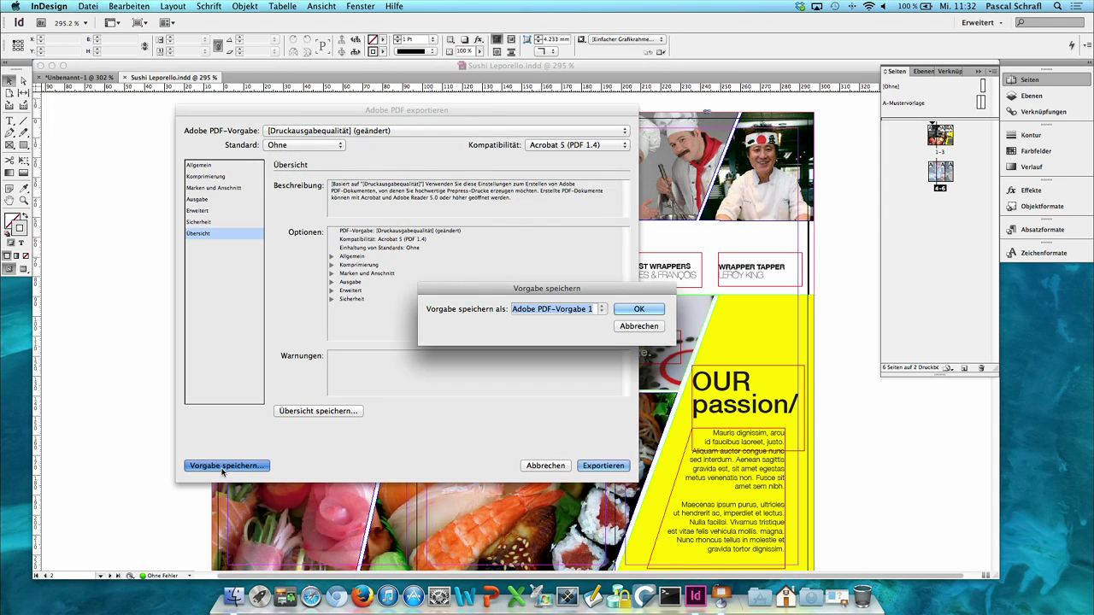
type("D")
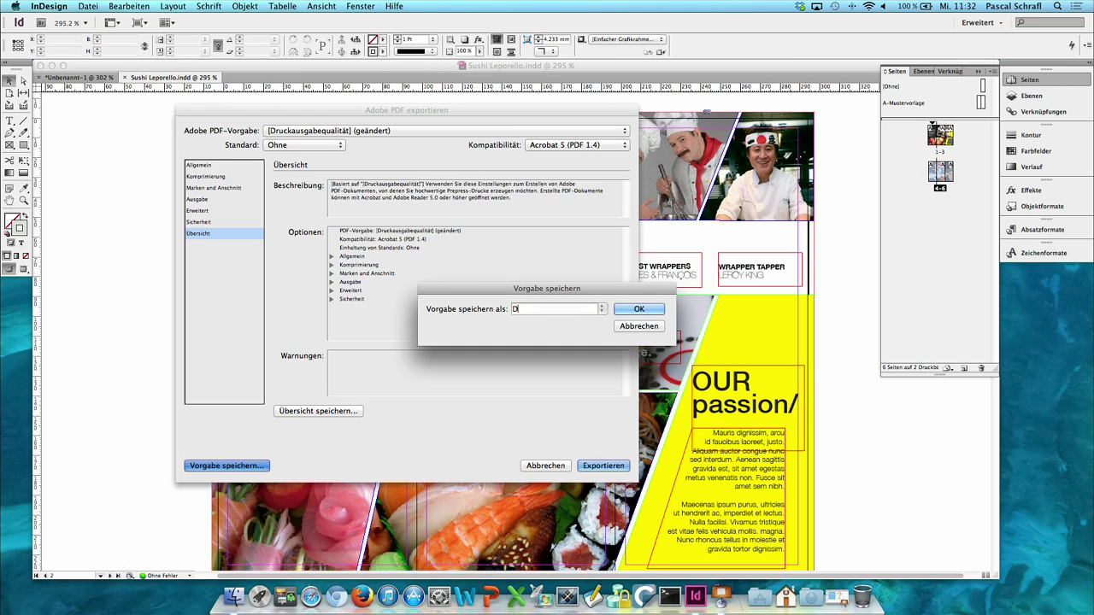
key("BackSpace")
type("Offsetdruck Leporello")
left_click(643, 309)
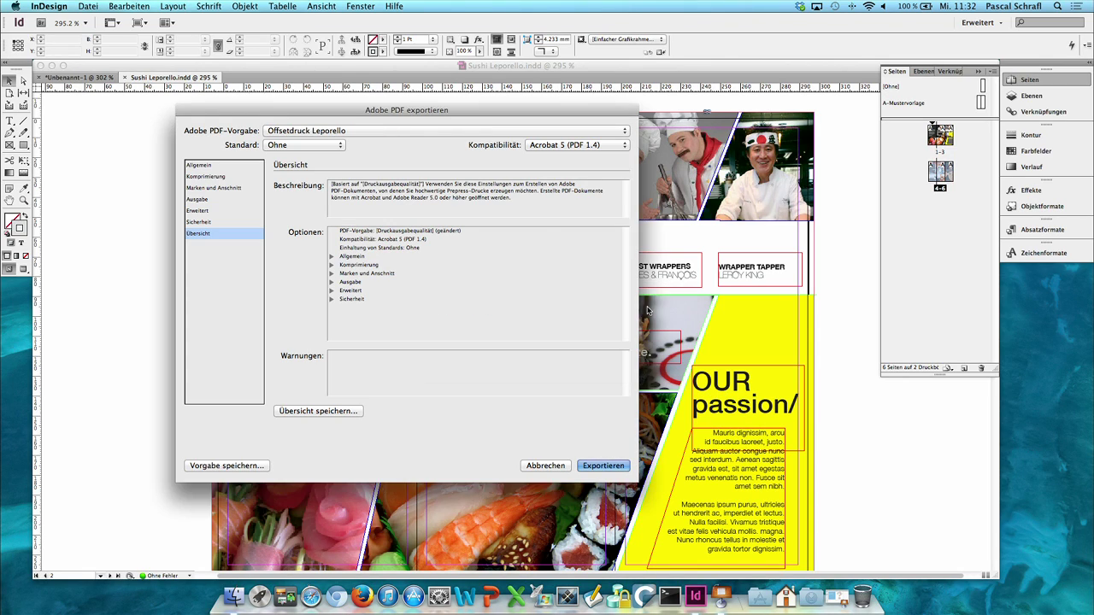
Step: Try to export the print PDF with the Offsetdruck Leporello preset after reviewing the preset list and general settings
left_click(429, 130)
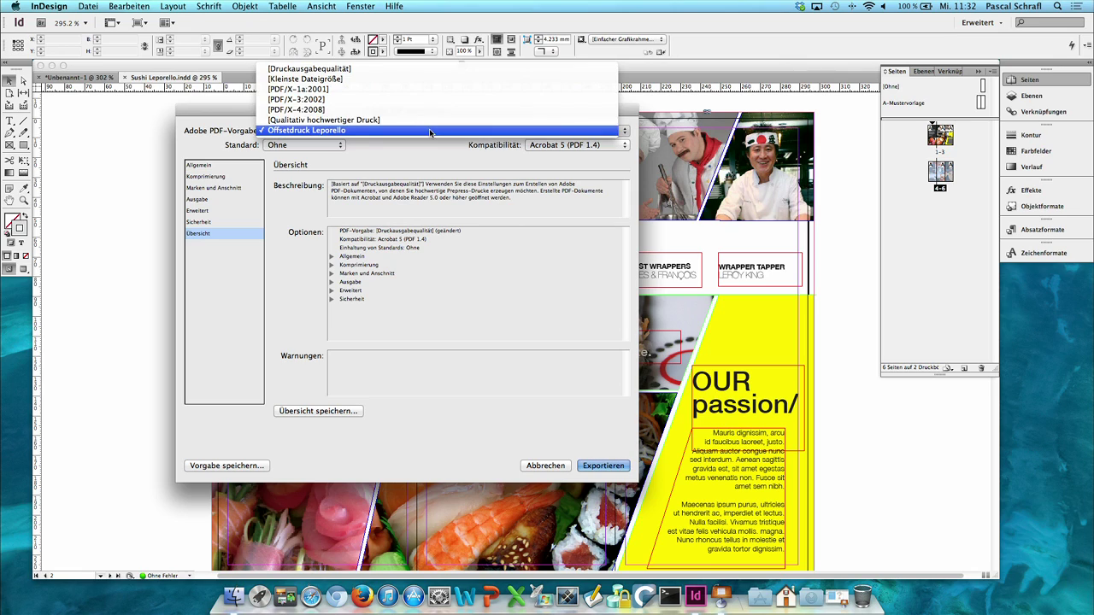
left_click(426, 134)
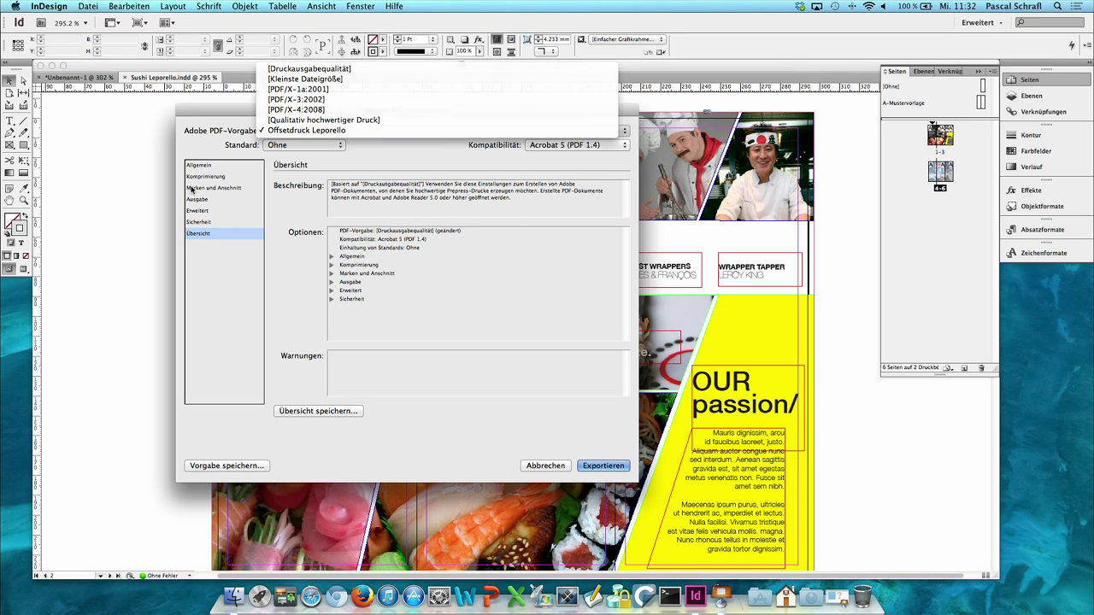
left_click(201, 166)
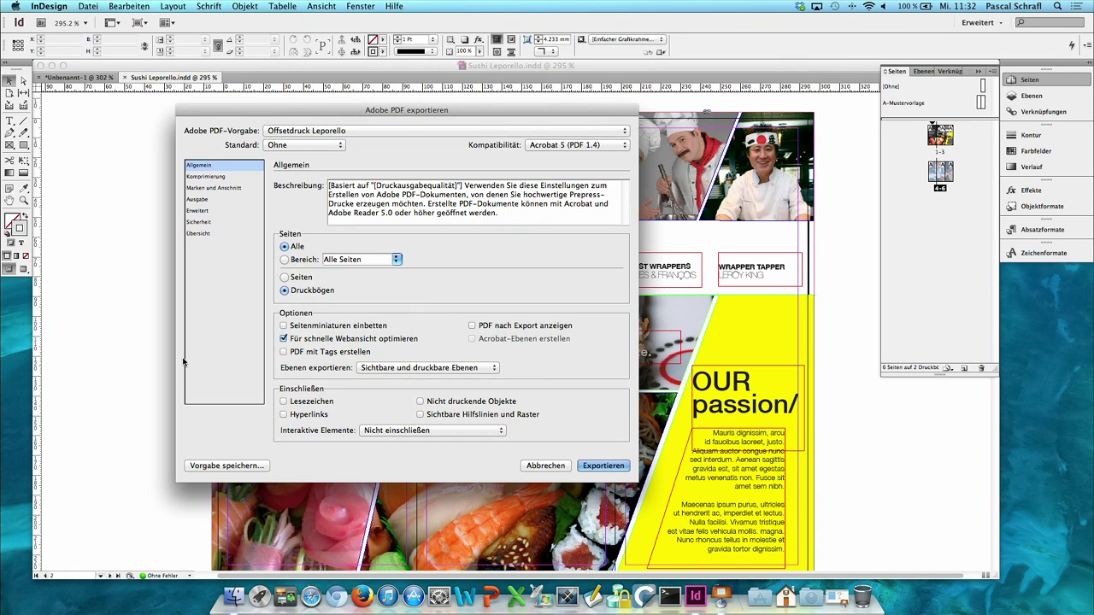
left_click(599, 466)
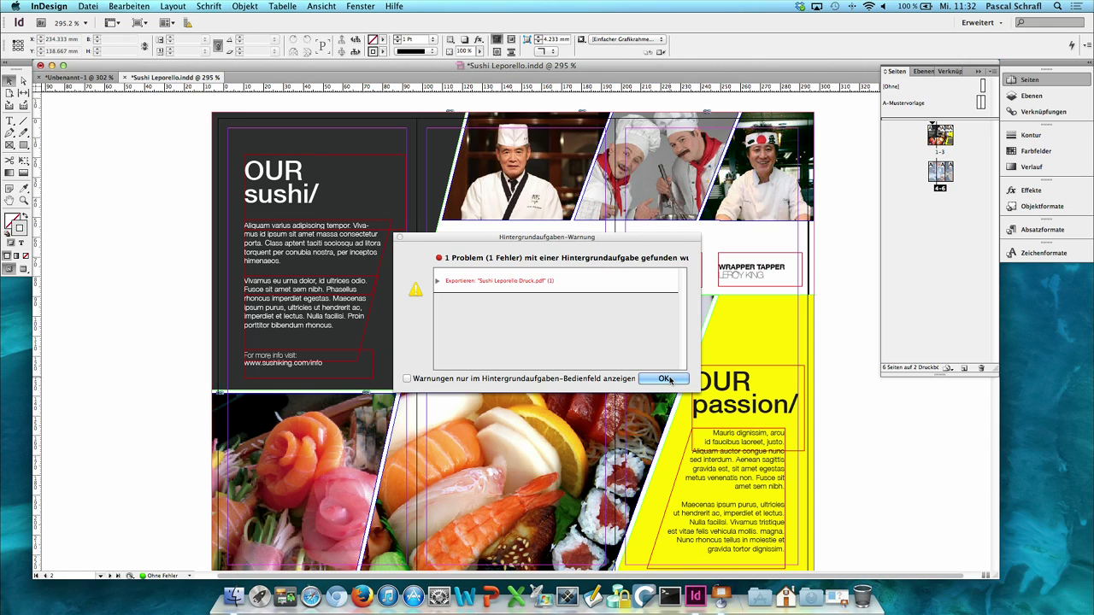
left_click(666, 378)
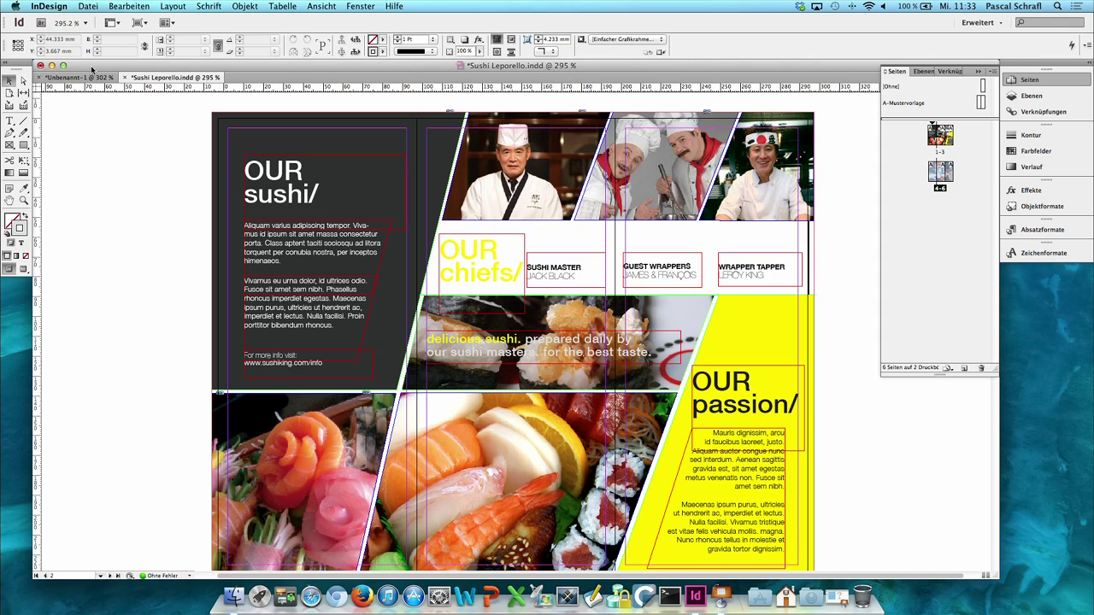
Step: Start exporting the leaflet to the desktop (Schreibtisch) as Sushi Leporello Web in Adobe PDF (Druck) format
left_click(89, 6)
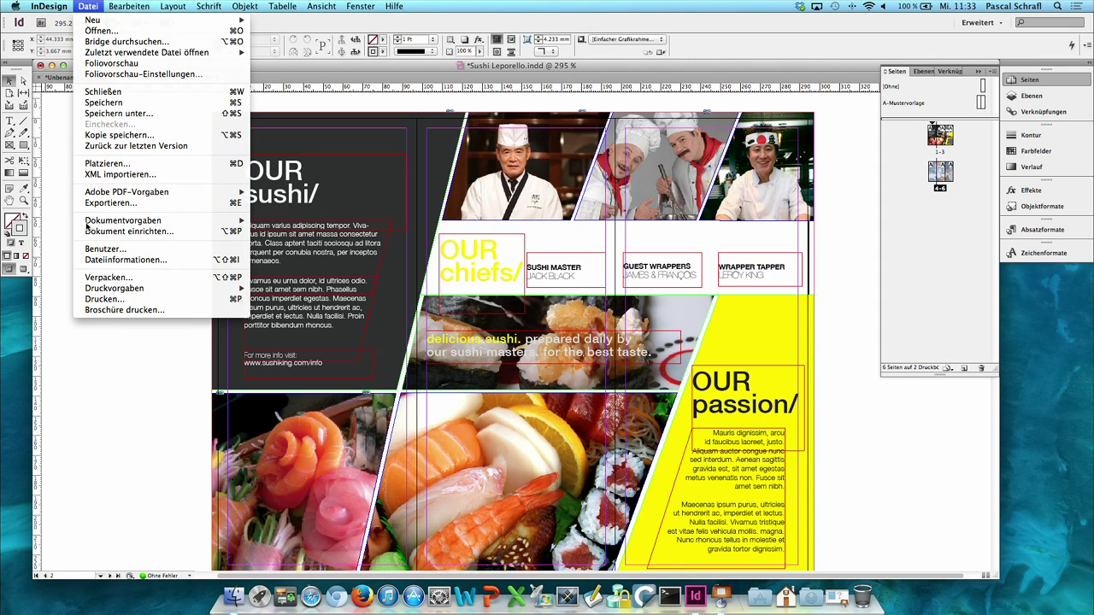
left_click(141, 203)
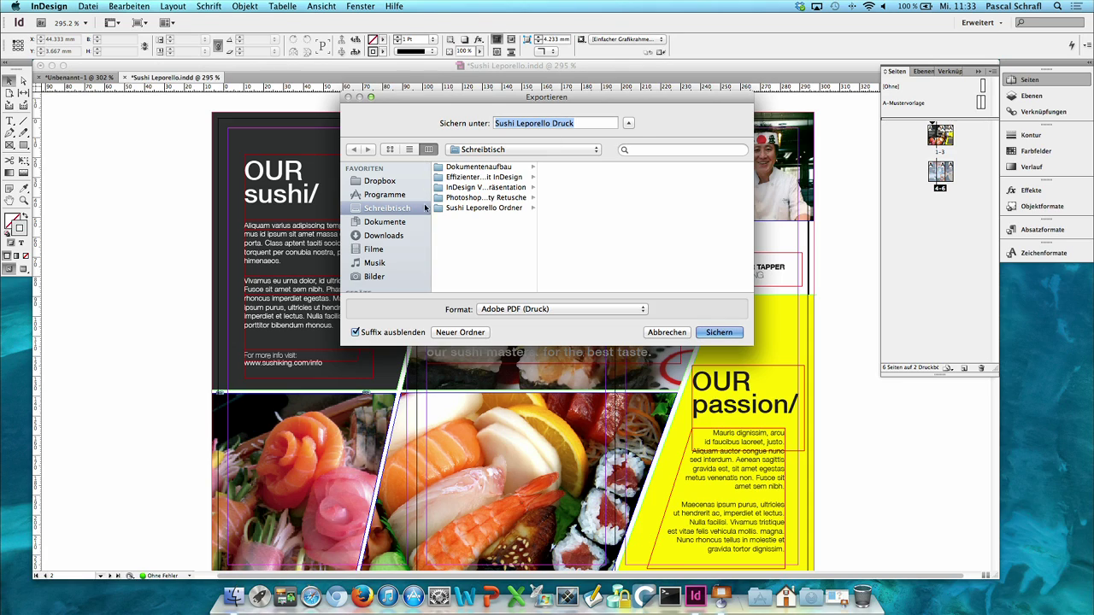
double_click(564, 123)
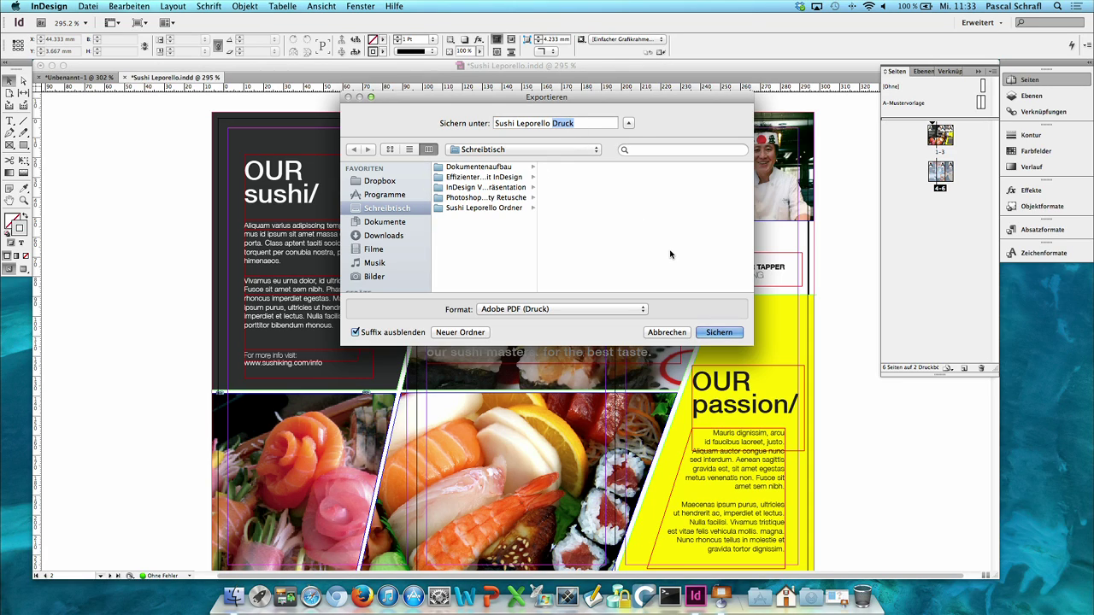
type("Web")
left_click(715, 338)
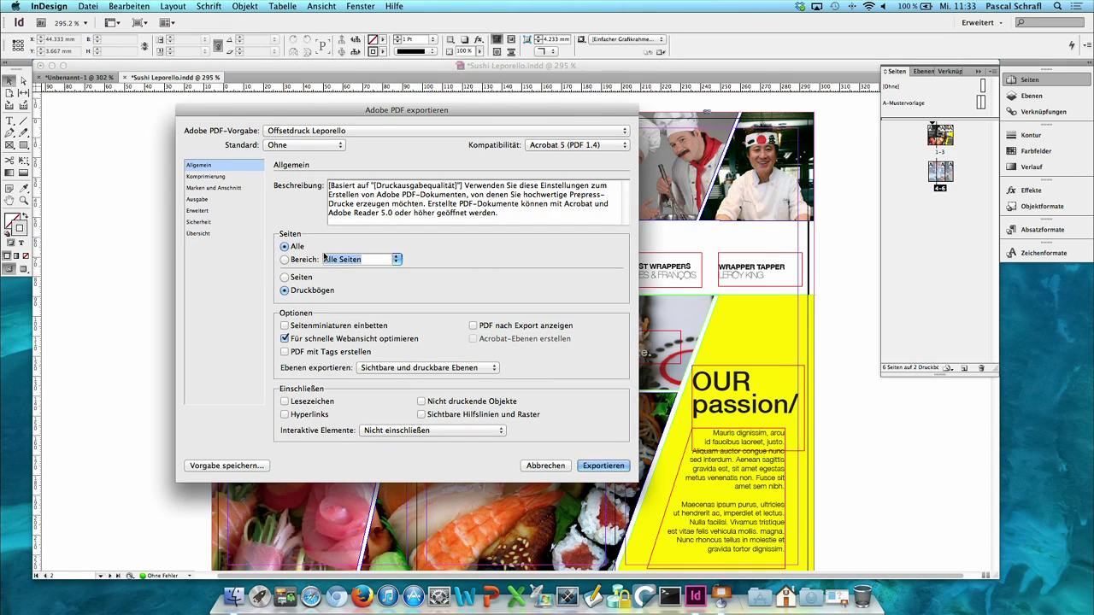
Step: Set the web PDF's export preset to [Kleinste Dateigröße] and export the pages as spreads (Druckbögen)
left_click(328, 130)
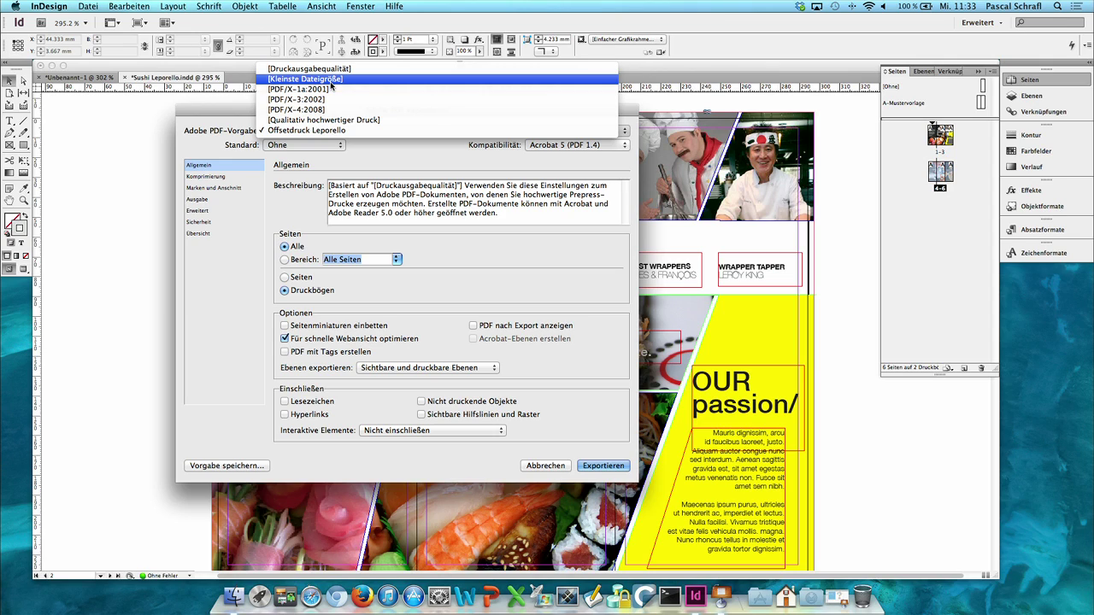
left_click(330, 80)
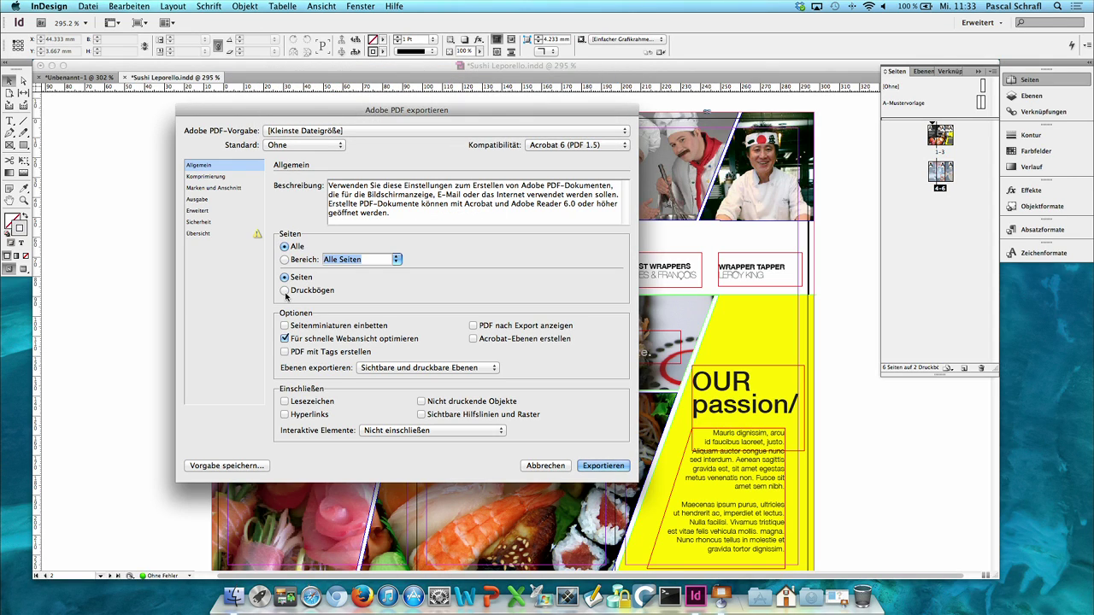
left_click(286, 292)
Step: Set the compression thresholds to 101 ppi for colour images, 151 ppi for greyscale images and 301 ppi for monochrome images
left_click(214, 177)
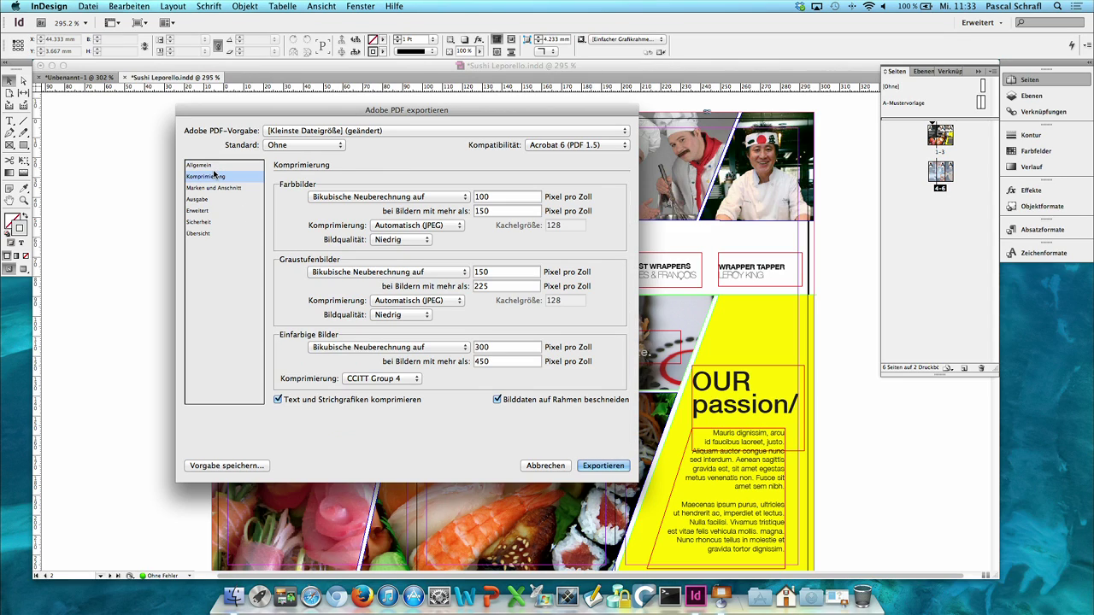
double_click(496, 212)
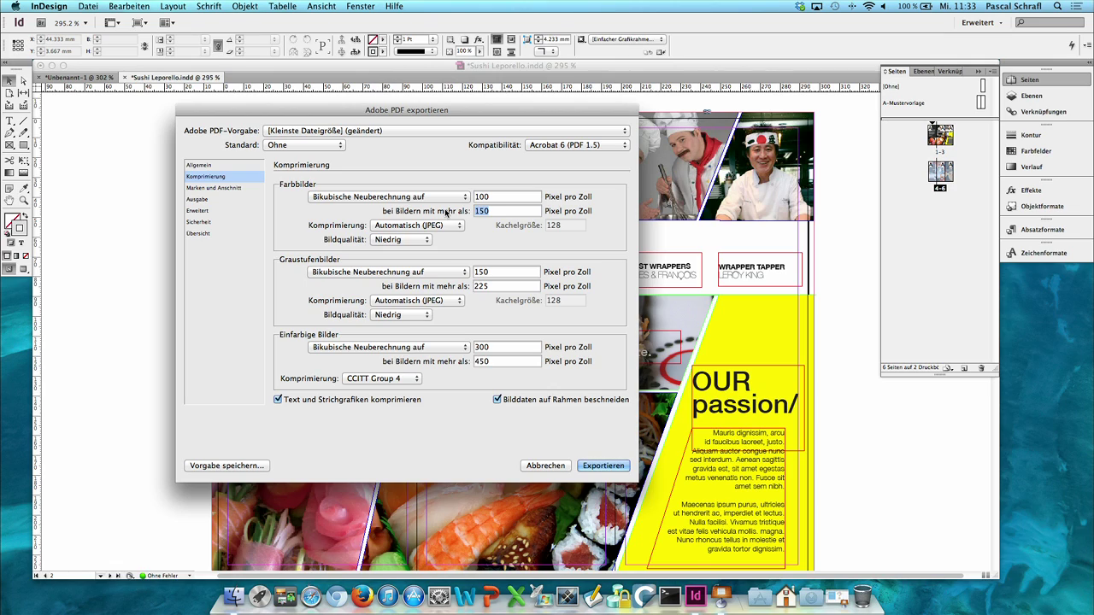
type("01")
double_click(485, 286)
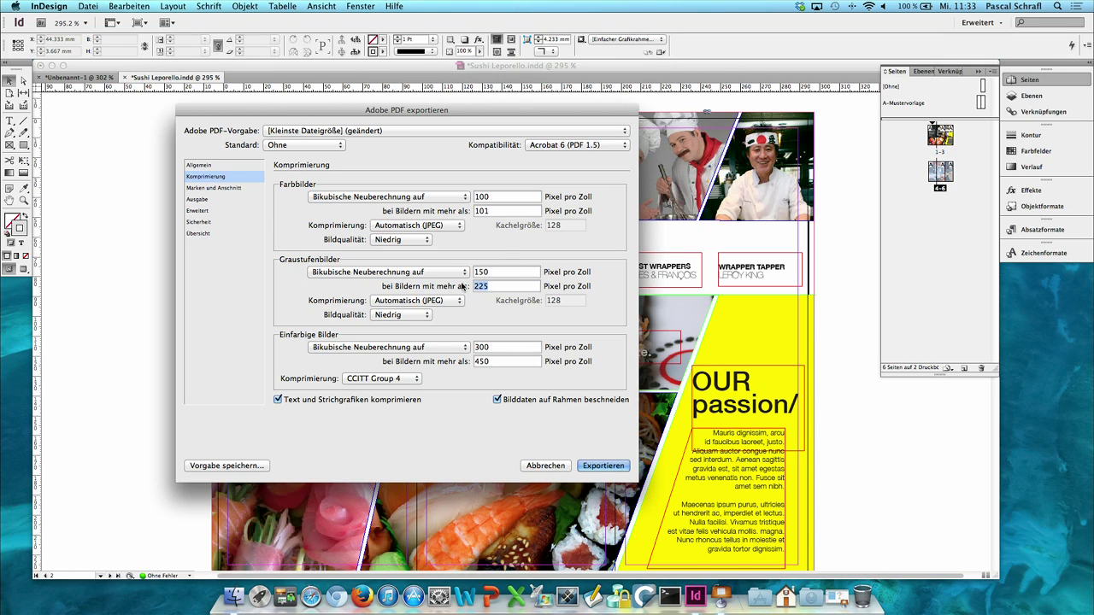
type("151")
double_click(507, 365)
type("301")
Step: Review the marks, bleed and output settings, keeping In Zielprofil konvertieren as colour conversion, and export the web PDF
left_click(229, 188)
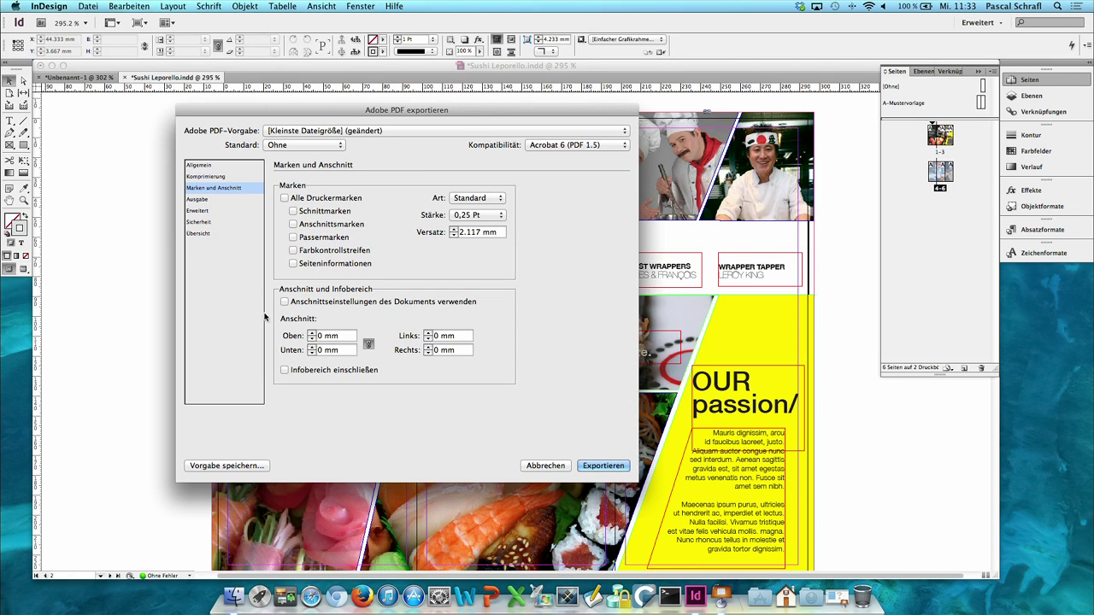
left_click(199, 199)
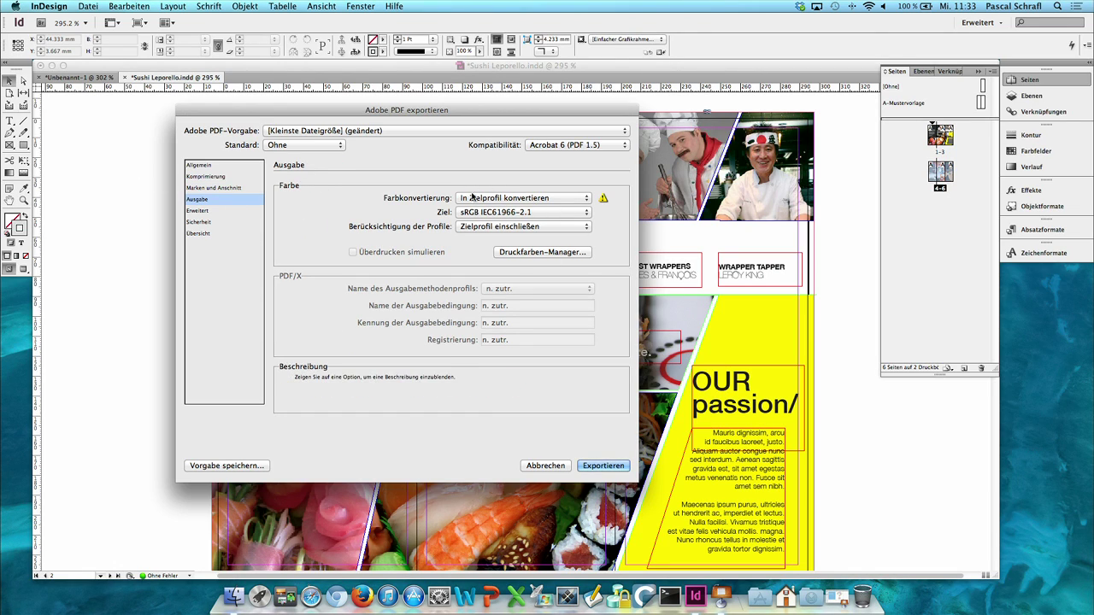
left_click(517, 199)
left_click(417, 187)
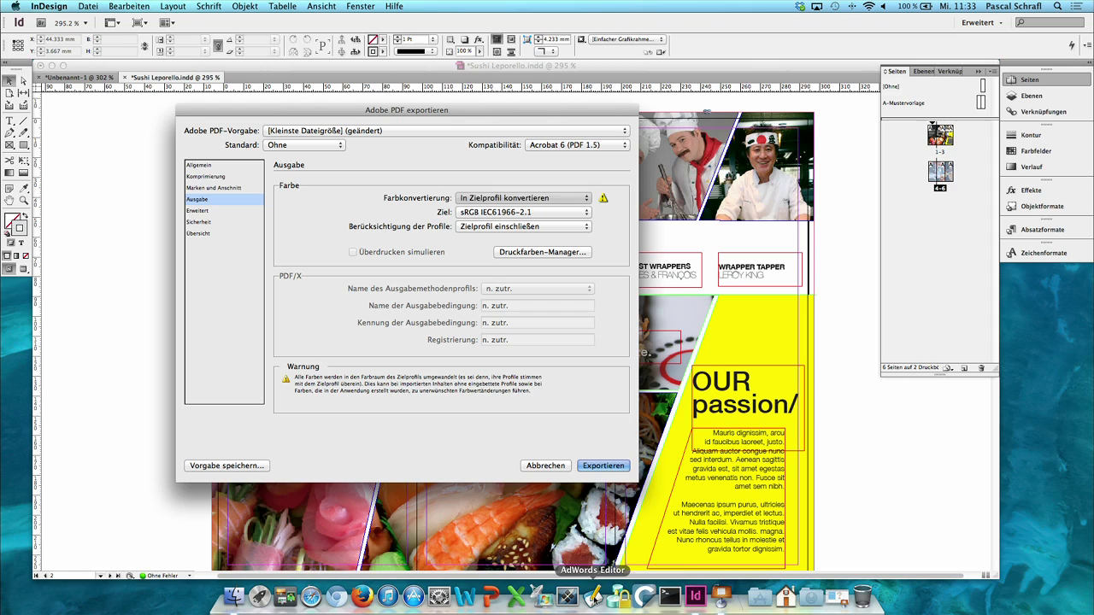
left_click(605, 466)
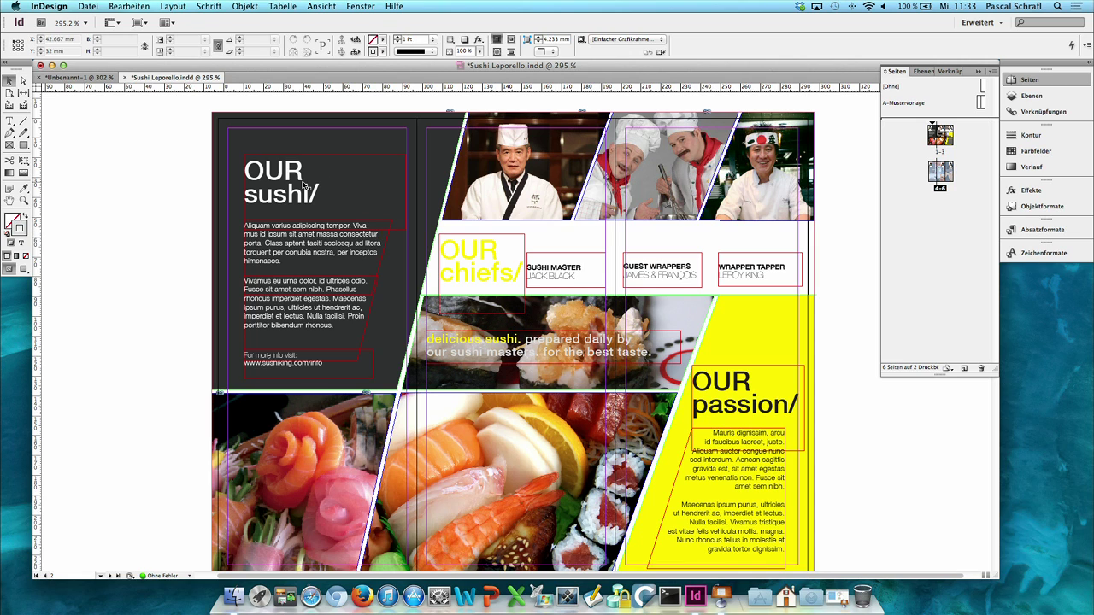
Step: Check the desktop for the exported Sushi Leporello Web.pdf and return to the InDesign document
left_click(51, 65)
left_click(829, 465)
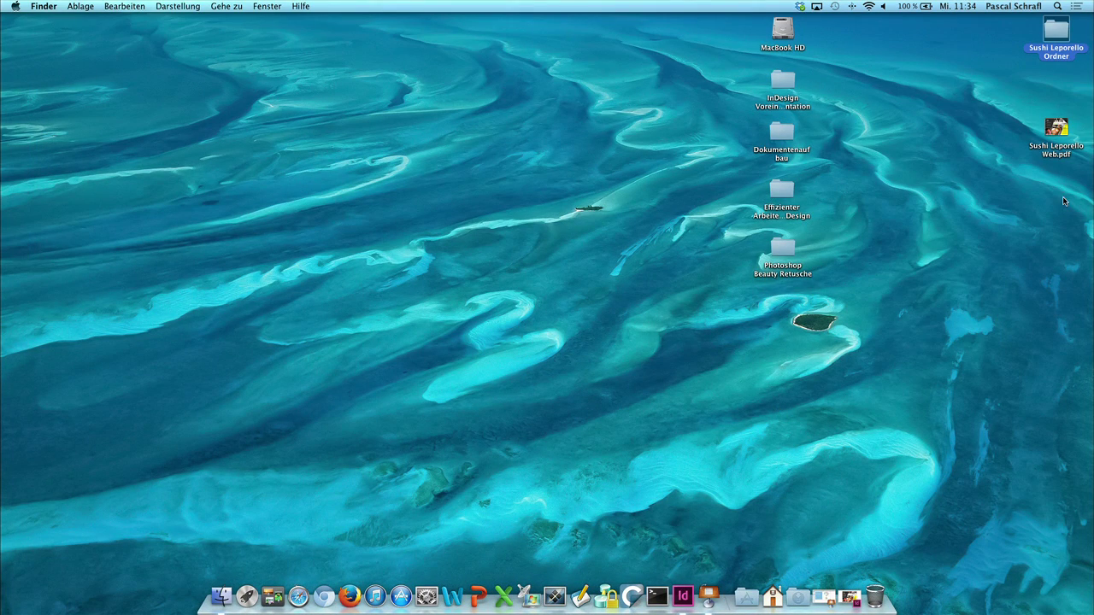
left_click(846, 596)
Step: Start exporting the leaflet to the desktop as Sushi Leporello Druck with the Offsetdruck Leporello preset
key("super+e")
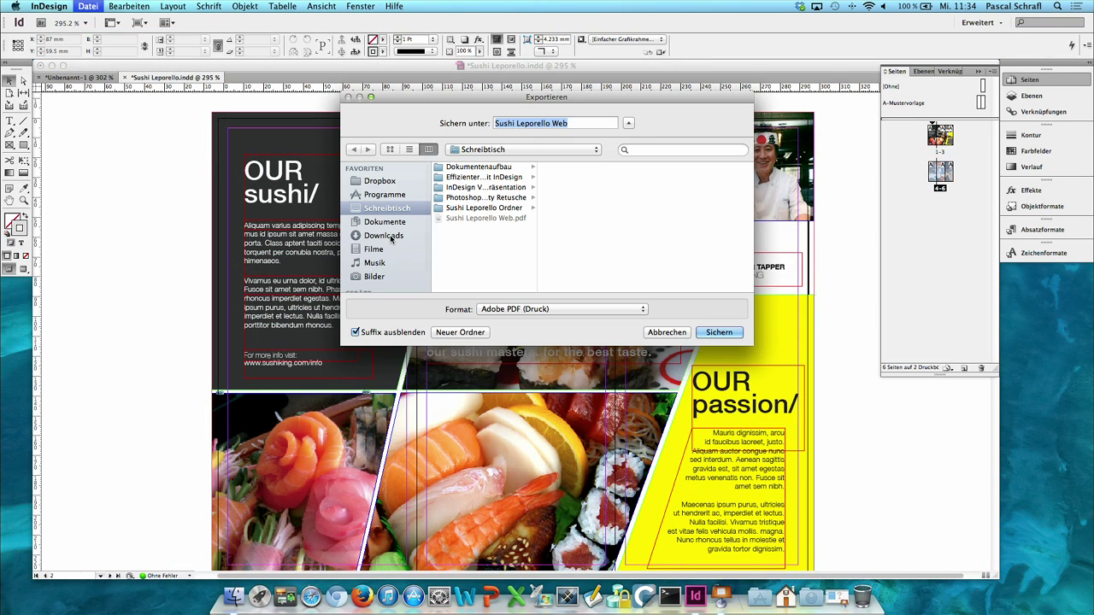
double_click(562, 123)
type("Druck")
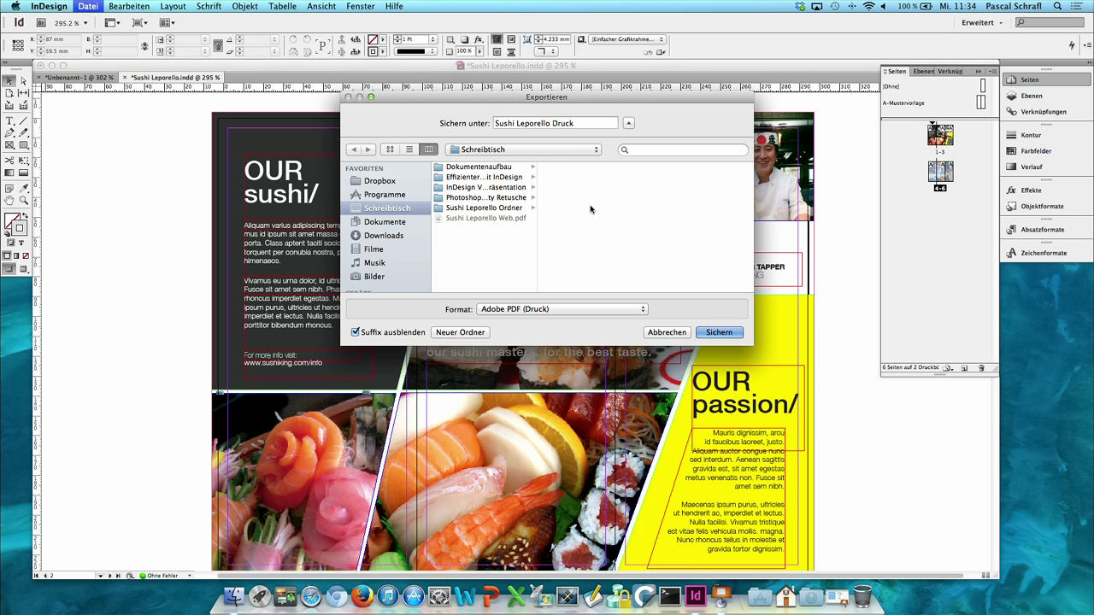
key("Return")
left_click(412, 130)
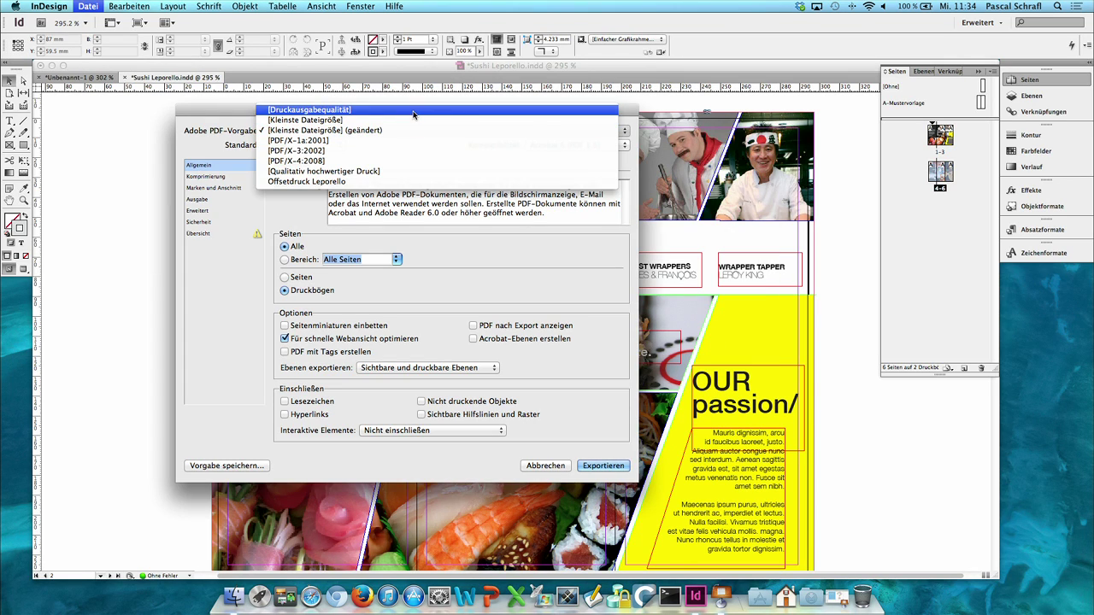
left_click(413, 181)
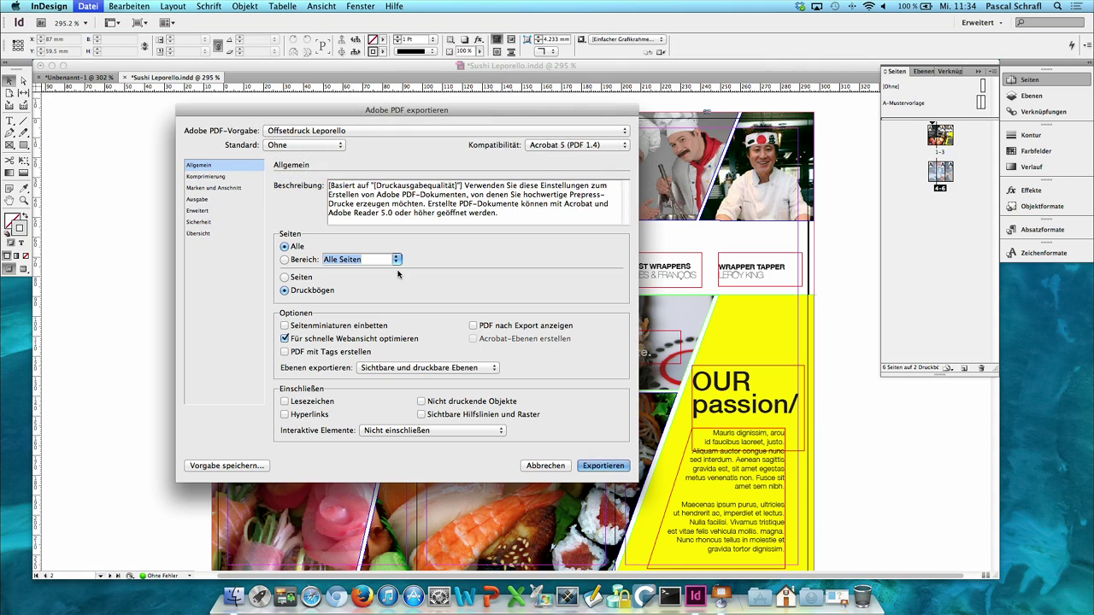
Step: Review compression and marks, set the output destination to Dokument-CMYK - U.S. Web Coated (SWOP) v2, and try to export the print PDF
left_click(224, 177)
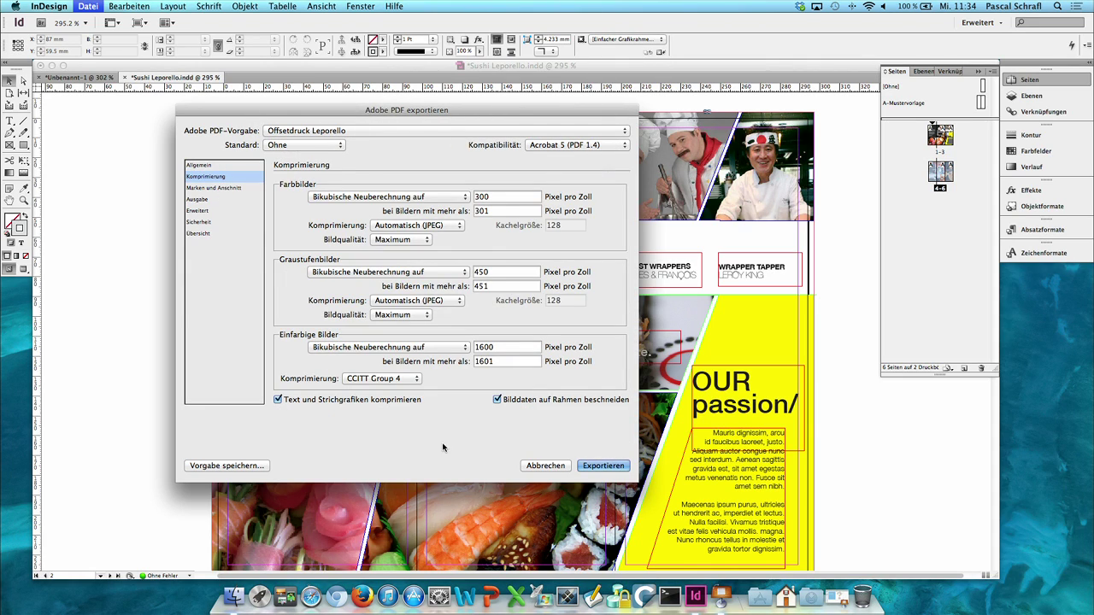
left_click(235, 188)
left_click(236, 199)
left_click(513, 212)
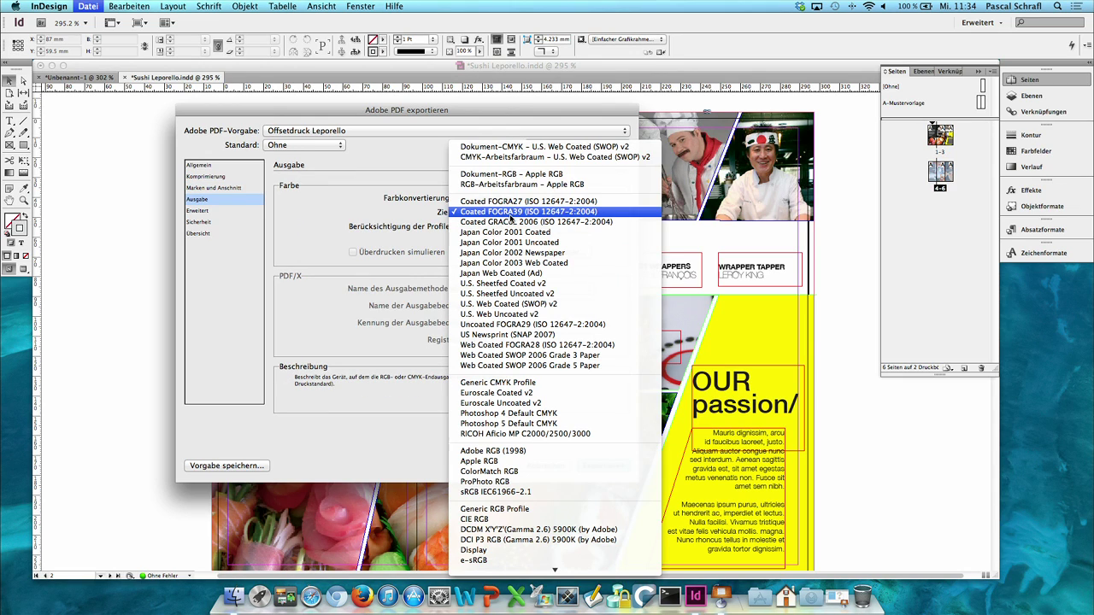
left_click(516, 147)
left_click(610, 466)
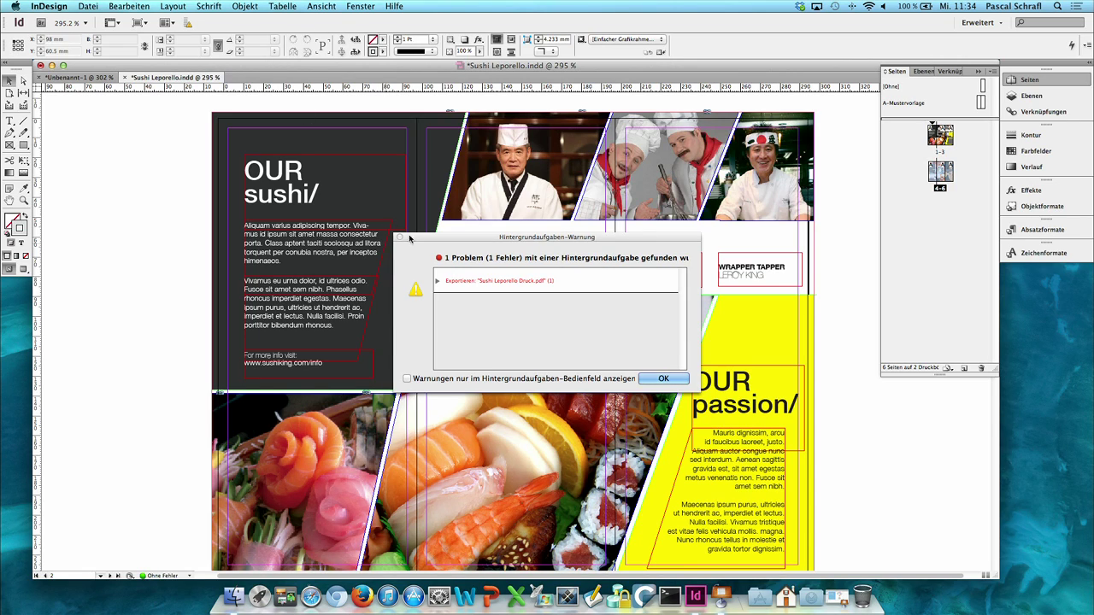
Step: Check the details of the background task warning, close it, and start exporting the leaflet to the desktop as Sushi Leporello Druck again
left_click(437, 281)
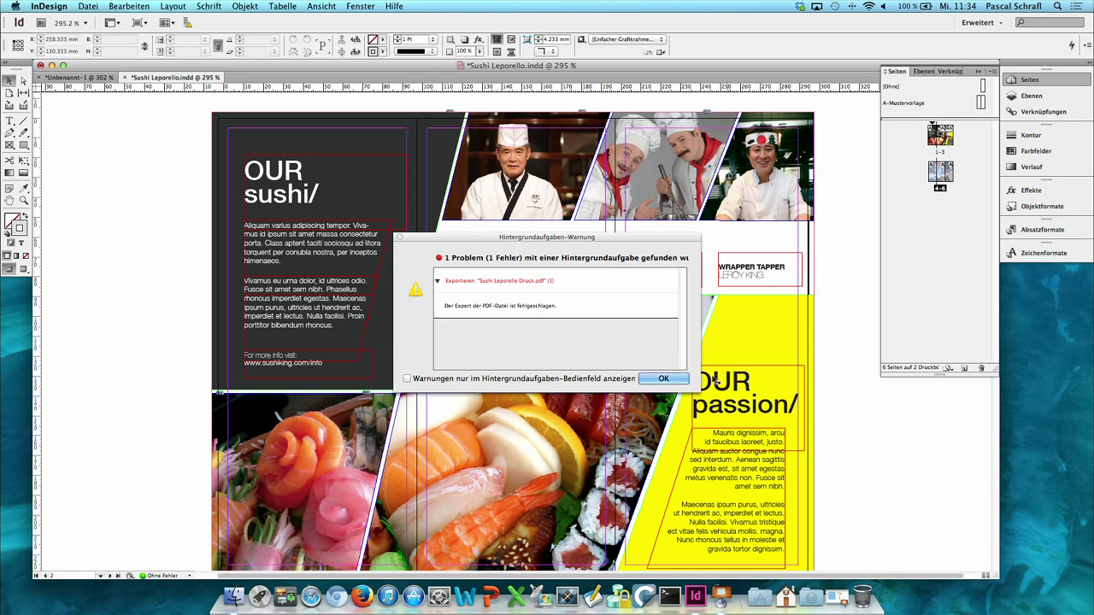
left_click(661, 379)
left_click(87, 6)
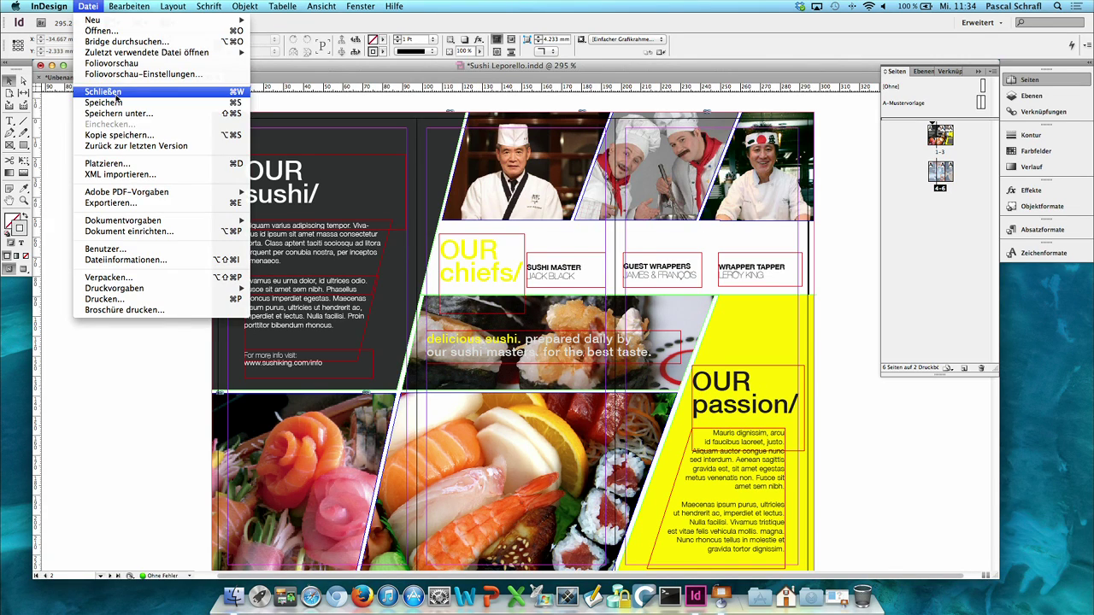
left_click(149, 203)
left_click(719, 332)
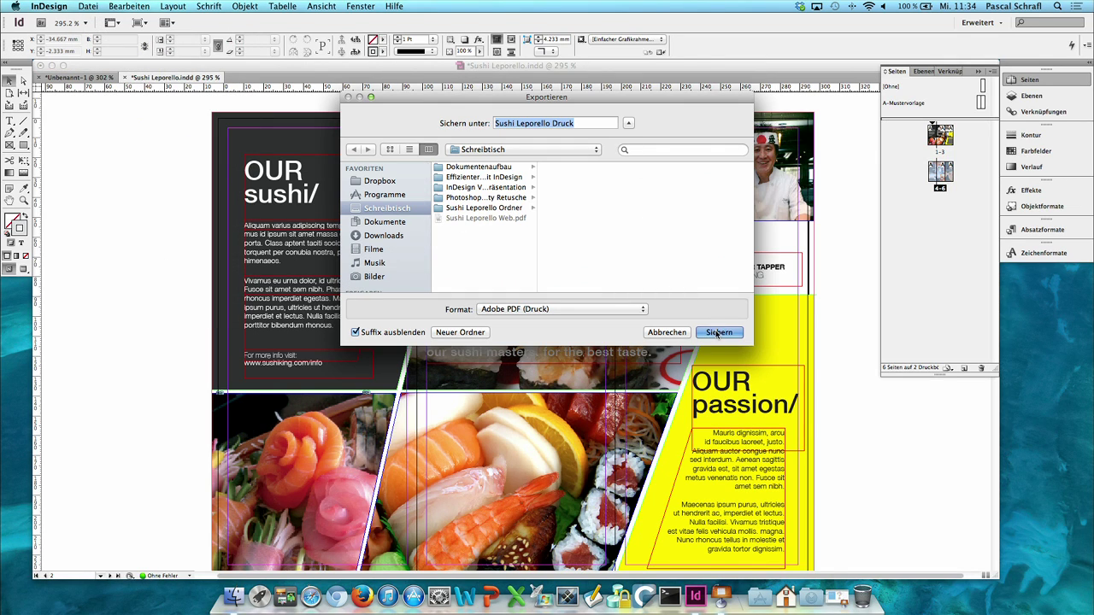
Step: Choose the [Druckausgabequalität] preset with Druckbögen, all printer's marks and the document bleed settings, and try to export the print PDF
left_click(348, 132)
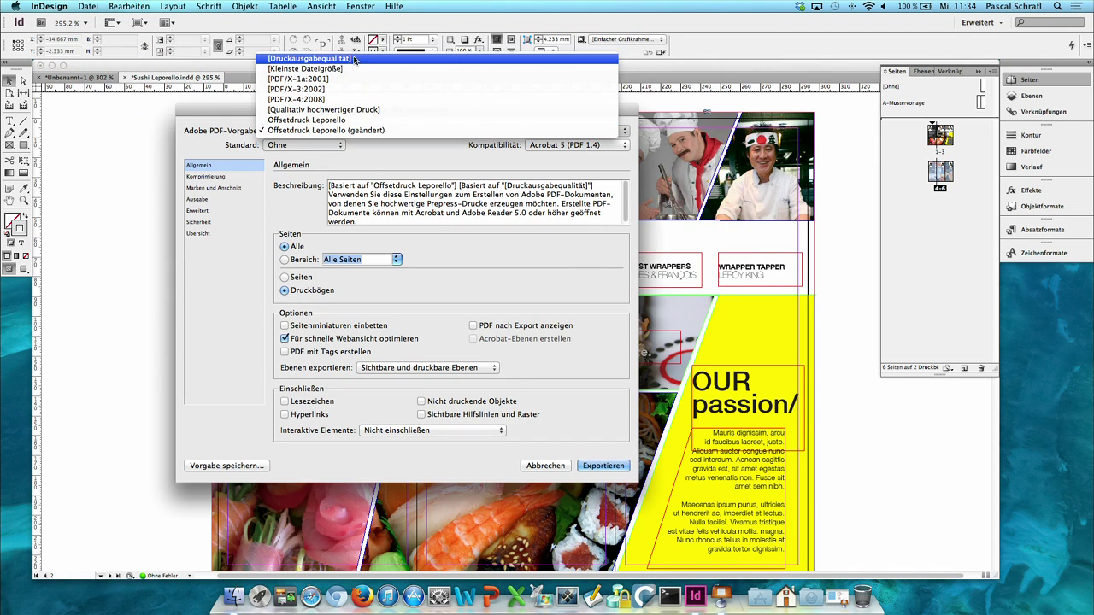
left_click(309, 58)
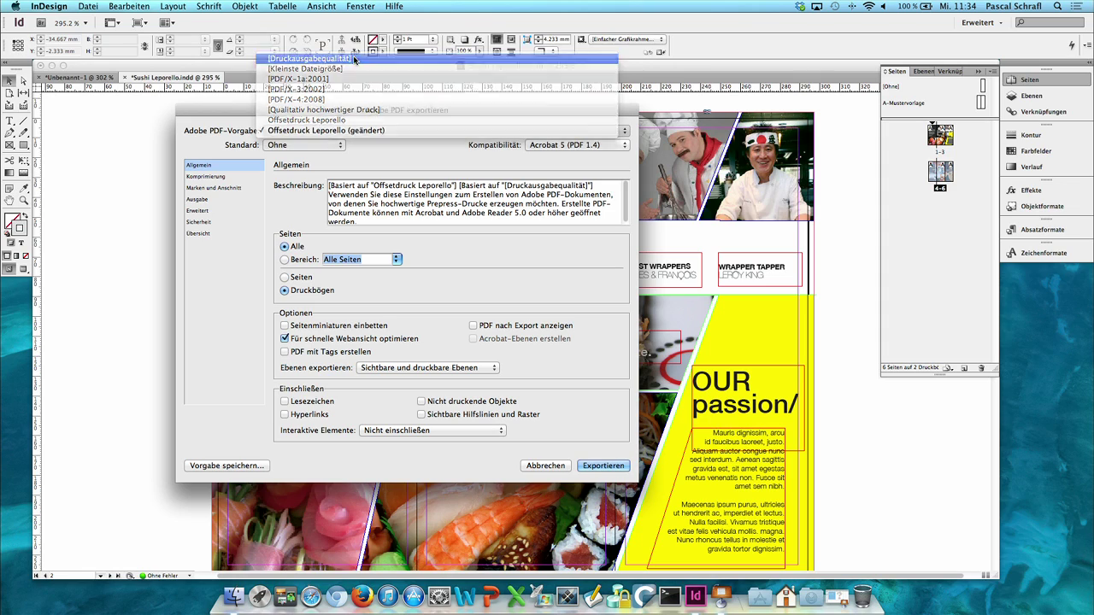
left_click(304, 292)
left_click(214, 189)
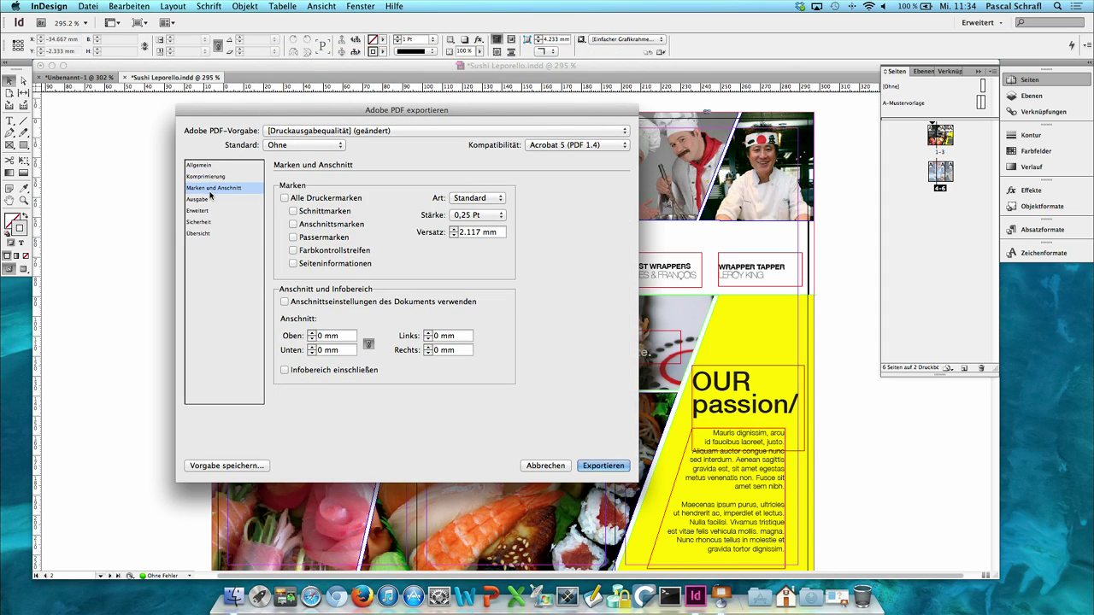
left_click(284, 198)
left_click(284, 302)
left_click(616, 467)
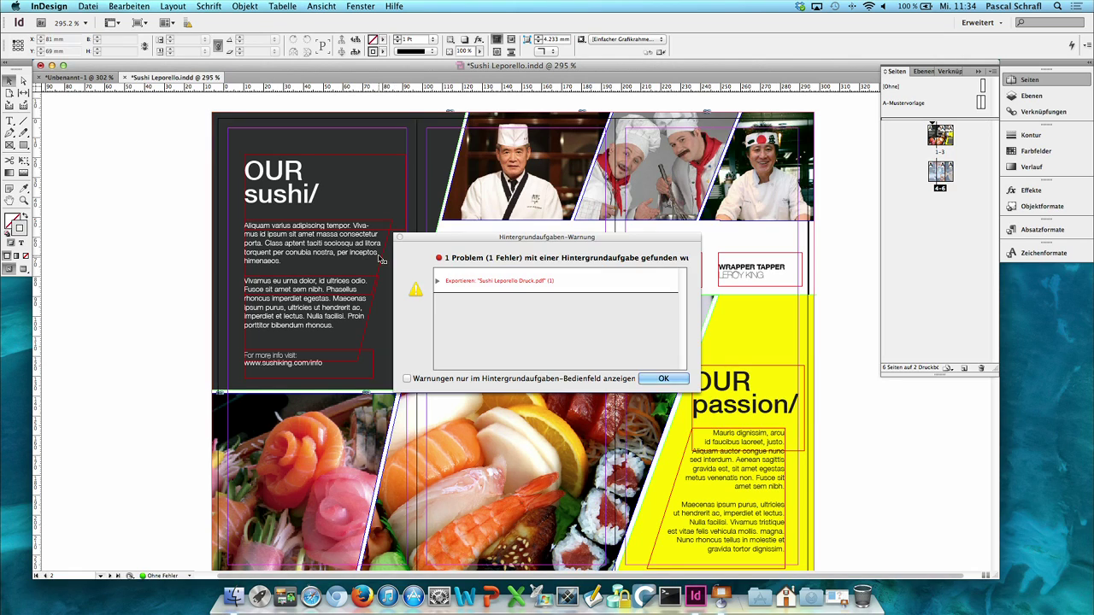
Step: Inspect and close the background task warning, and restart the PDF export to the desktop under the name Sushi Leporello Druck
left_click(439, 281)
left_click(438, 282)
left_click(655, 378)
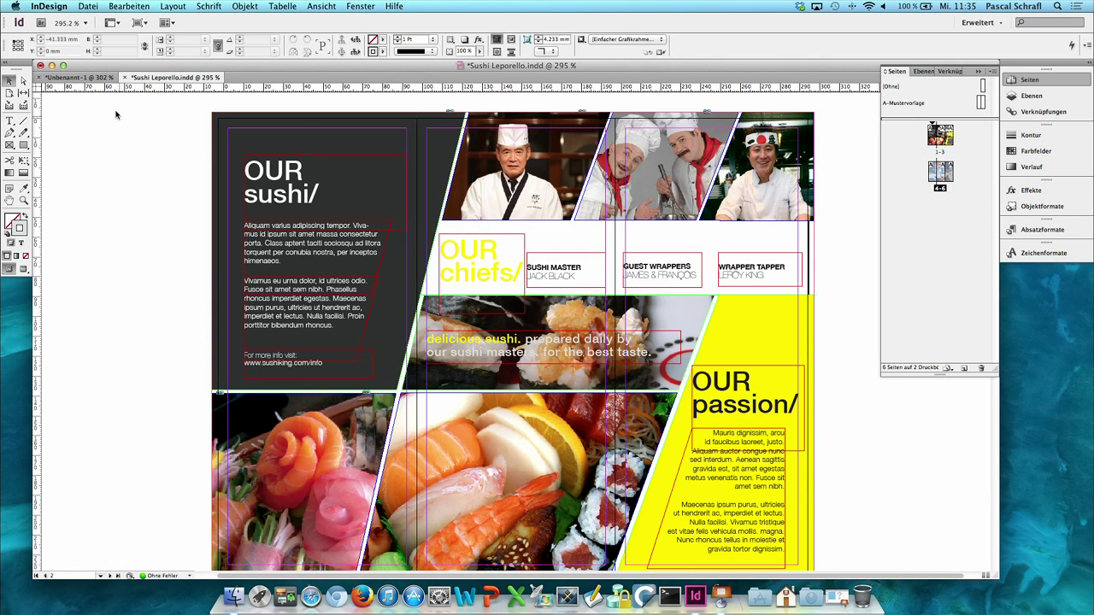
left_click(70, 6)
mouse_move(88, 6)
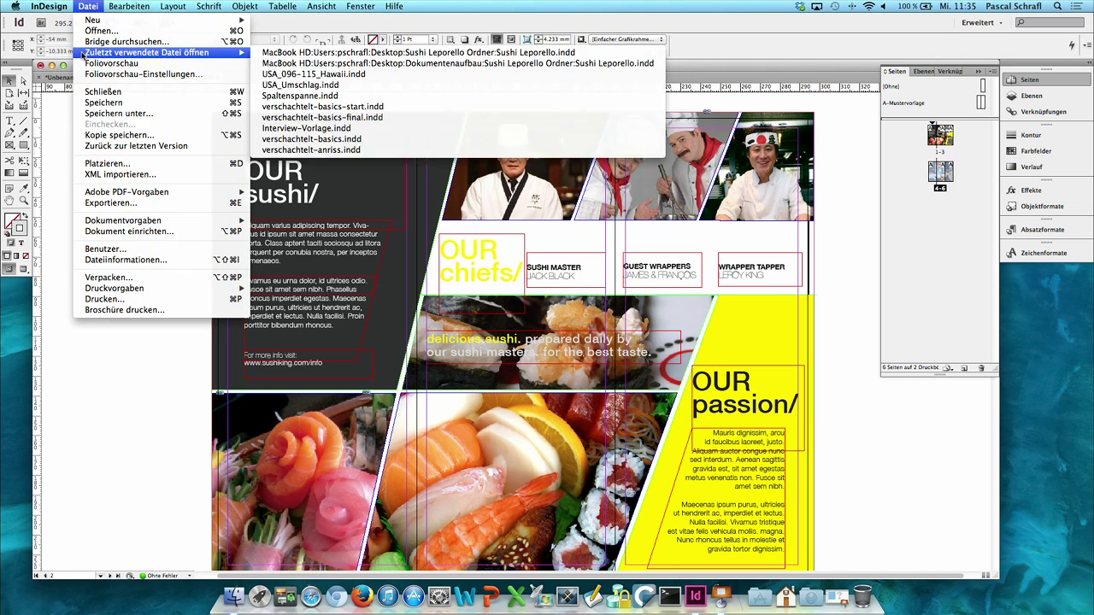
left_click(124, 212)
left_click(88, 6)
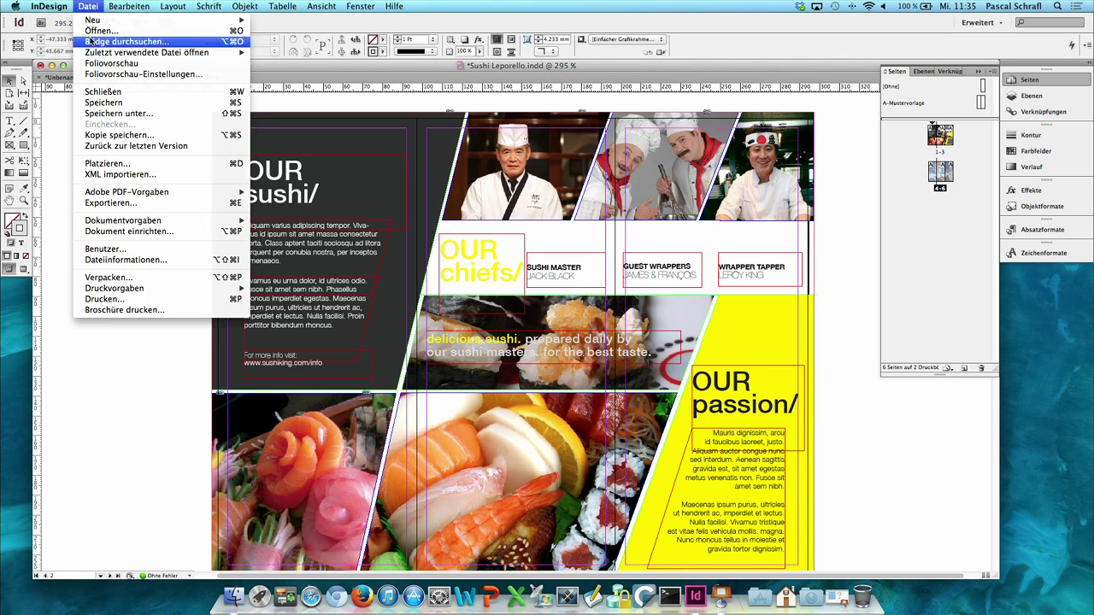
left_click(131, 204)
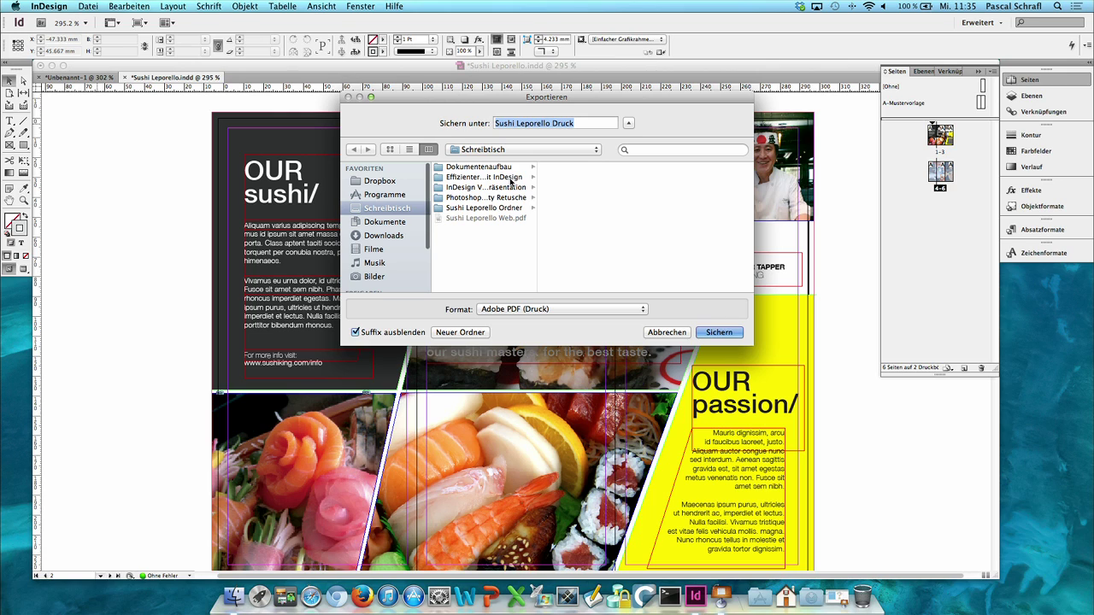
left_click(719, 333)
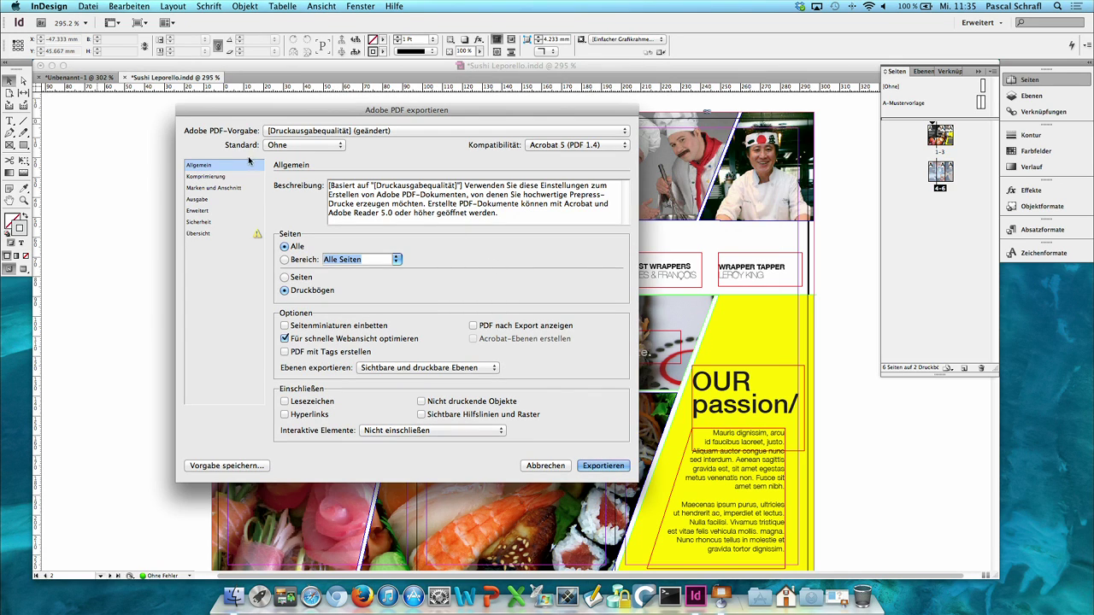
Step: Reset the export to the [Druckausgabequalität] preset, enable all printer's marks, and export the pages as Druckbögen
left_click(205, 176)
left_click(208, 188)
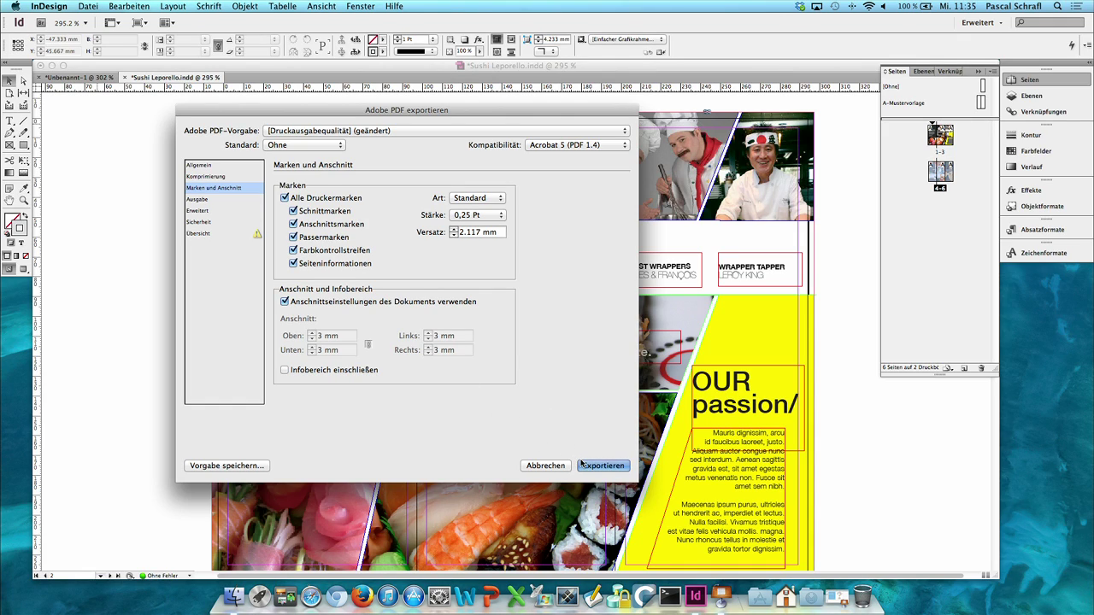
left_click(324, 130)
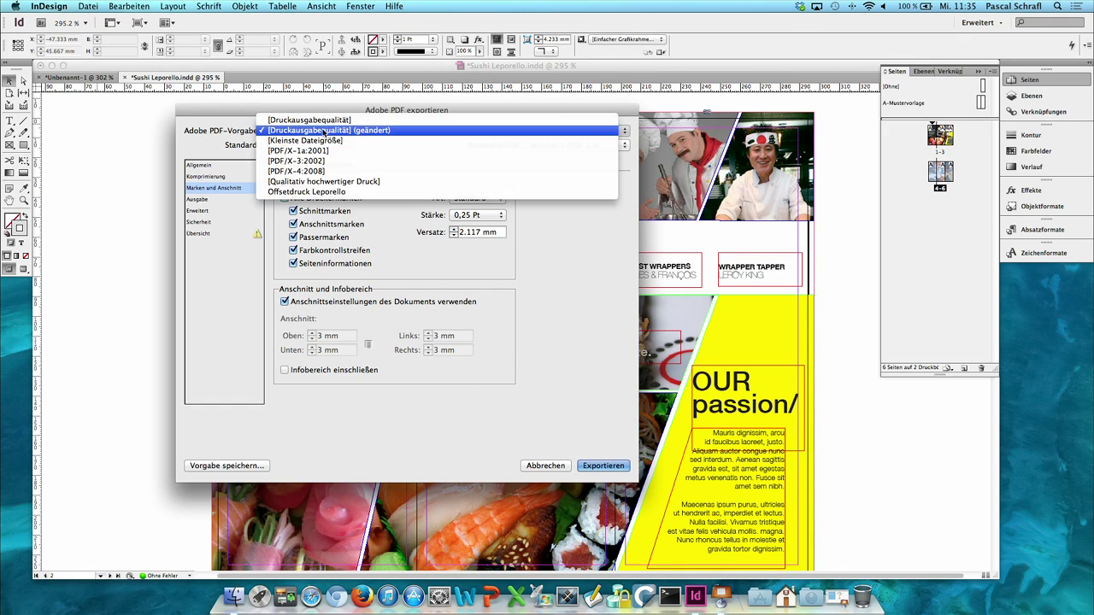
left_click(333, 114)
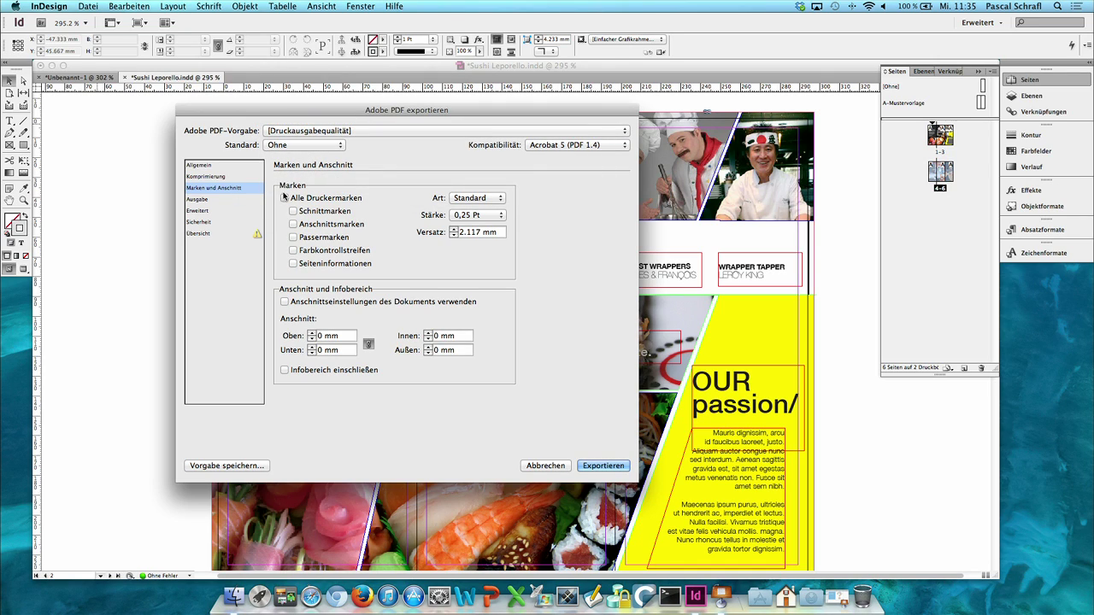
left_click(285, 197)
left_click(200, 165)
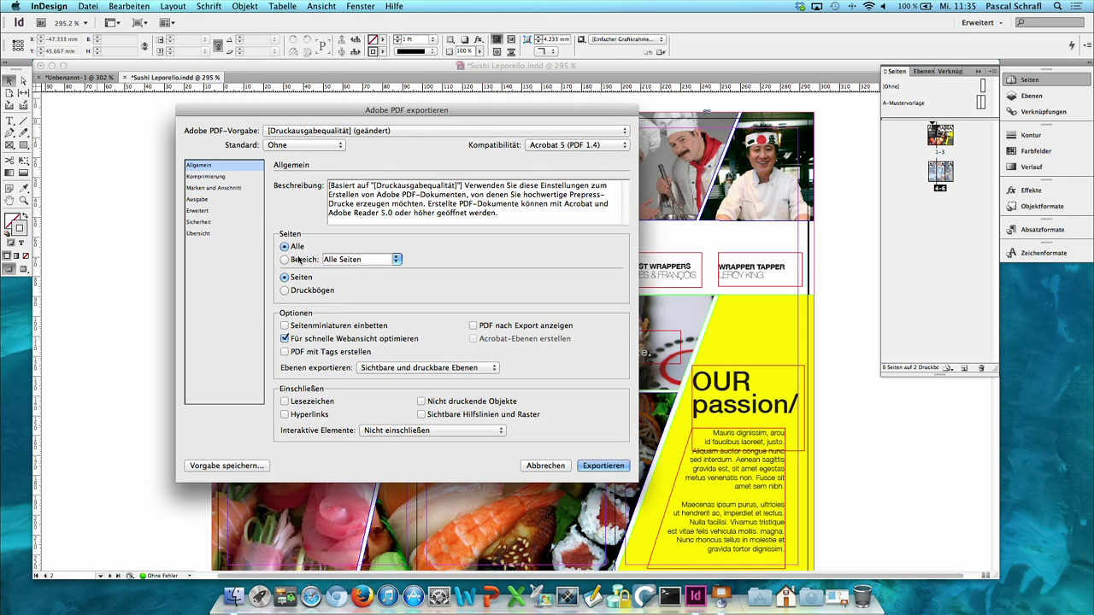
left_click(284, 291)
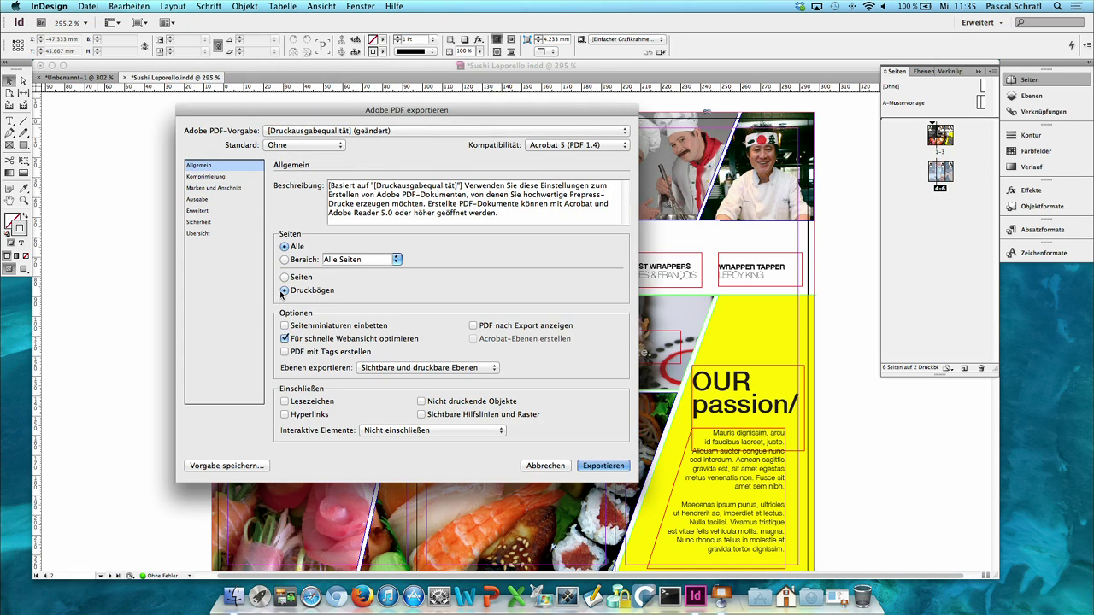
Step: Review compression and marks, keep Dokument-CMYK - U.S. Web Coated (SWOP) v2 as output destination, and try to export the print PDF
left_click(221, 177)
left_click(225, 187)
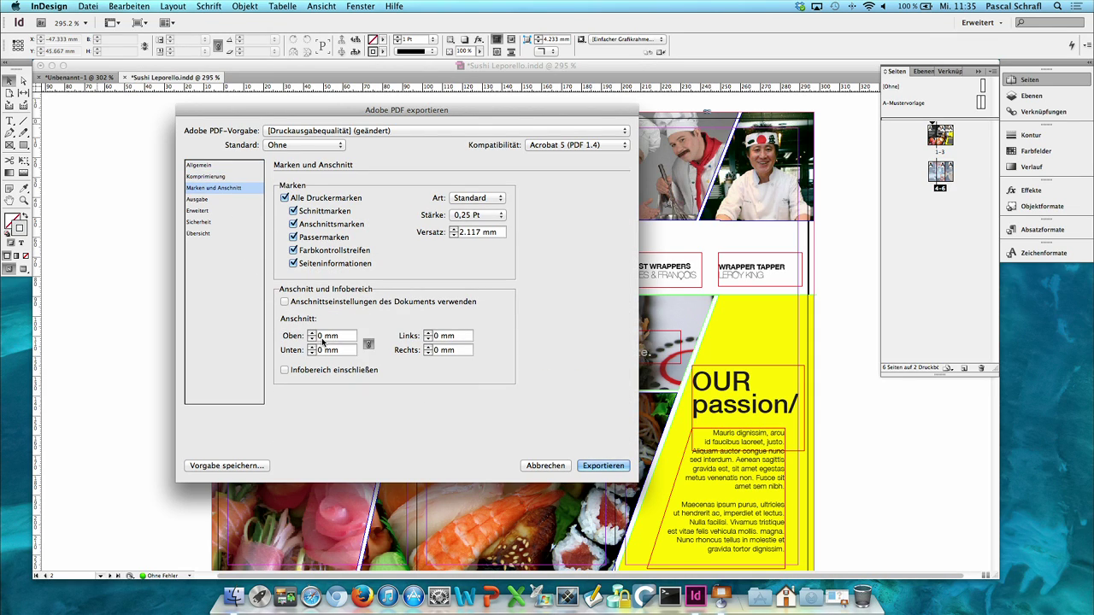
left_click(212, 201)
left_click(532, 213)
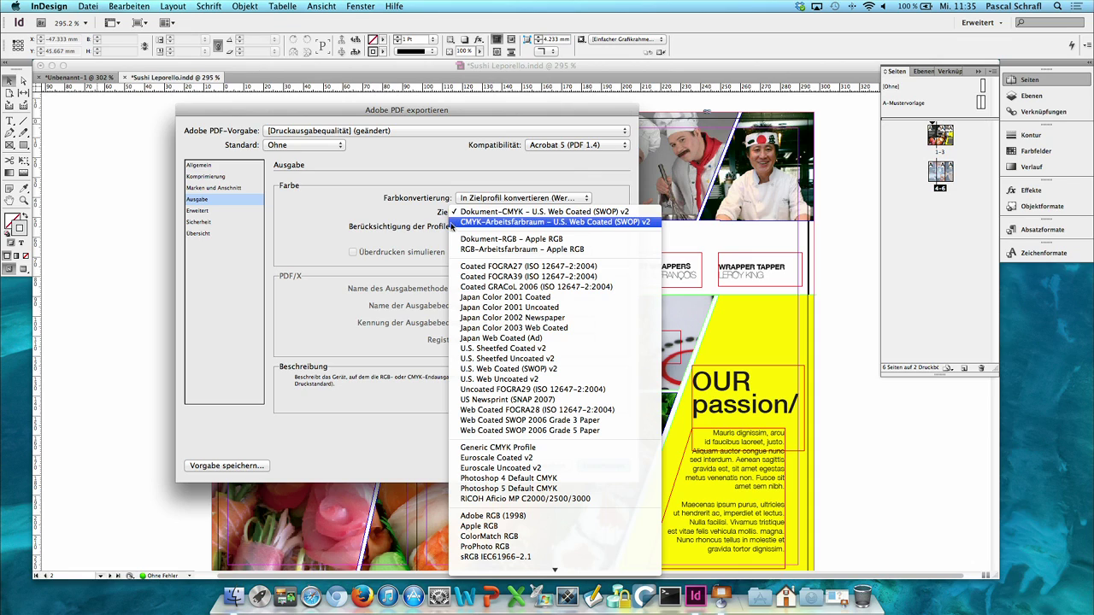
left_click(504, 212)
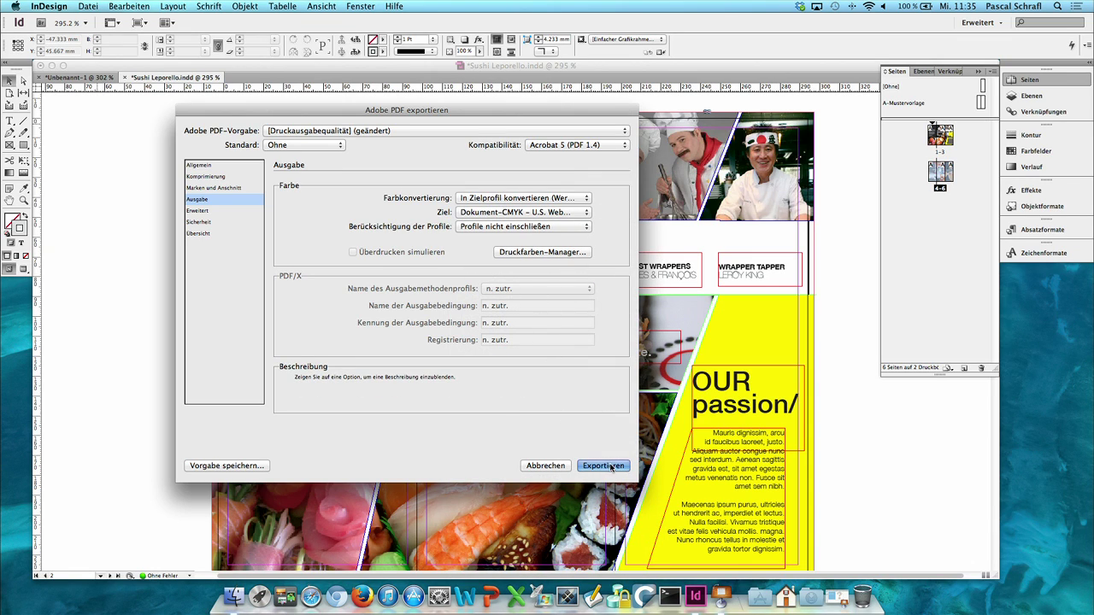
left_click(603, 466)
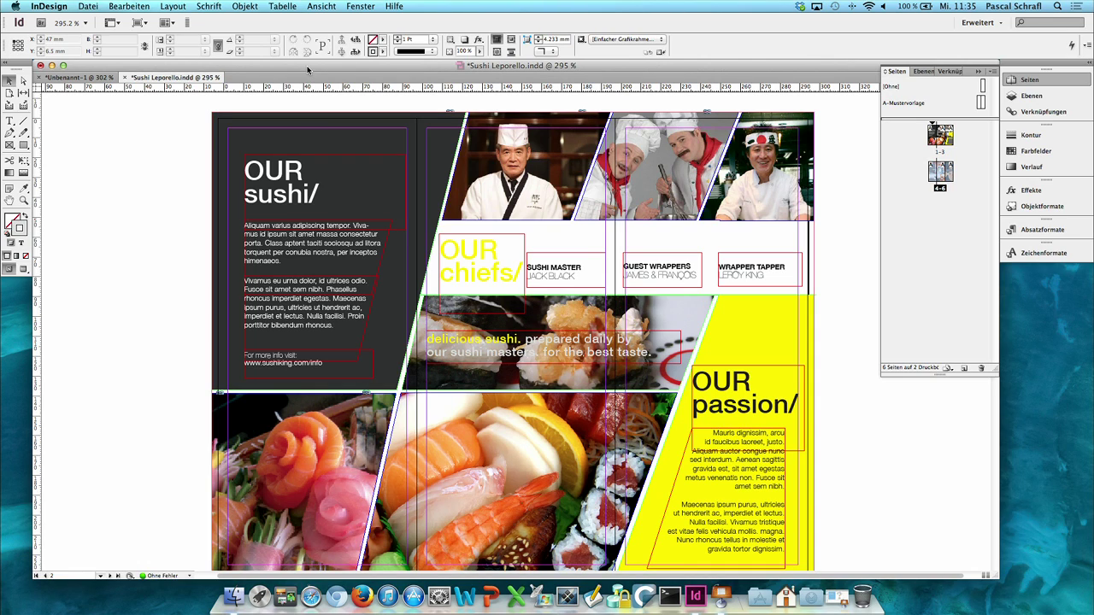
key("Return")
Step: Start another PDF export to the desktop under the name Sushi Leporello Web mit Schnittzeichen
left_click(89, 6)
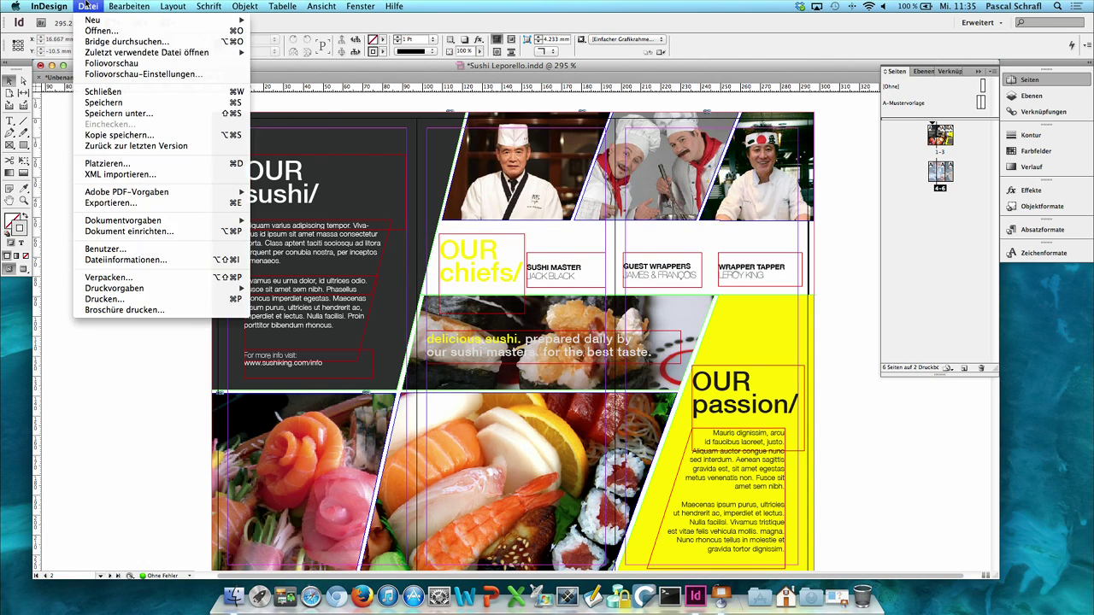
left_click(109, 203)
left_click(562, 123)
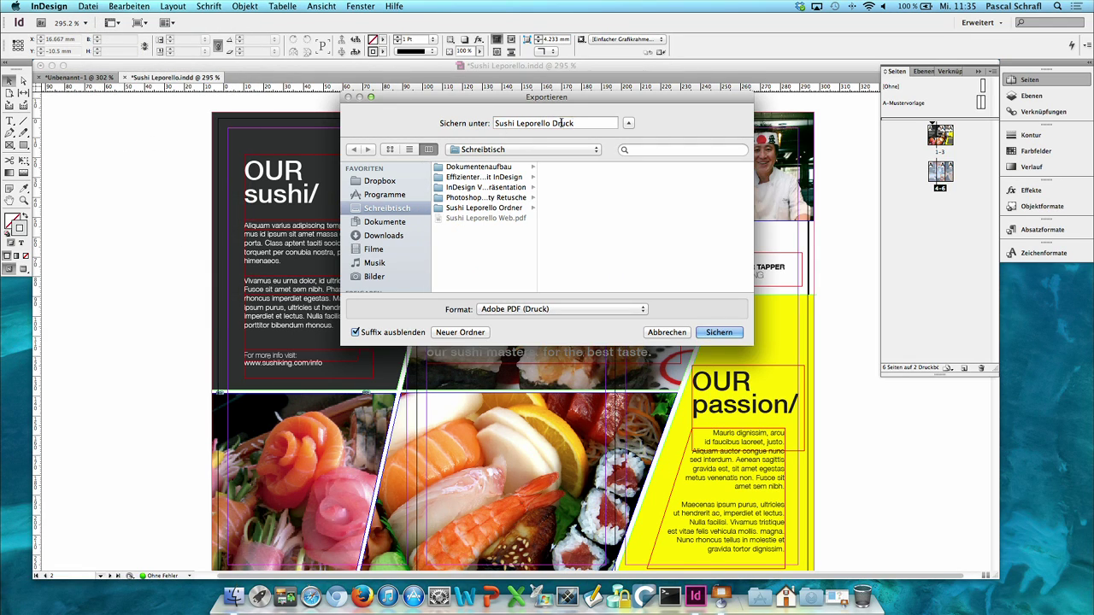
double_click(561, 124)
type("Web mit Schnittzeichen")
left_click(718, 332)
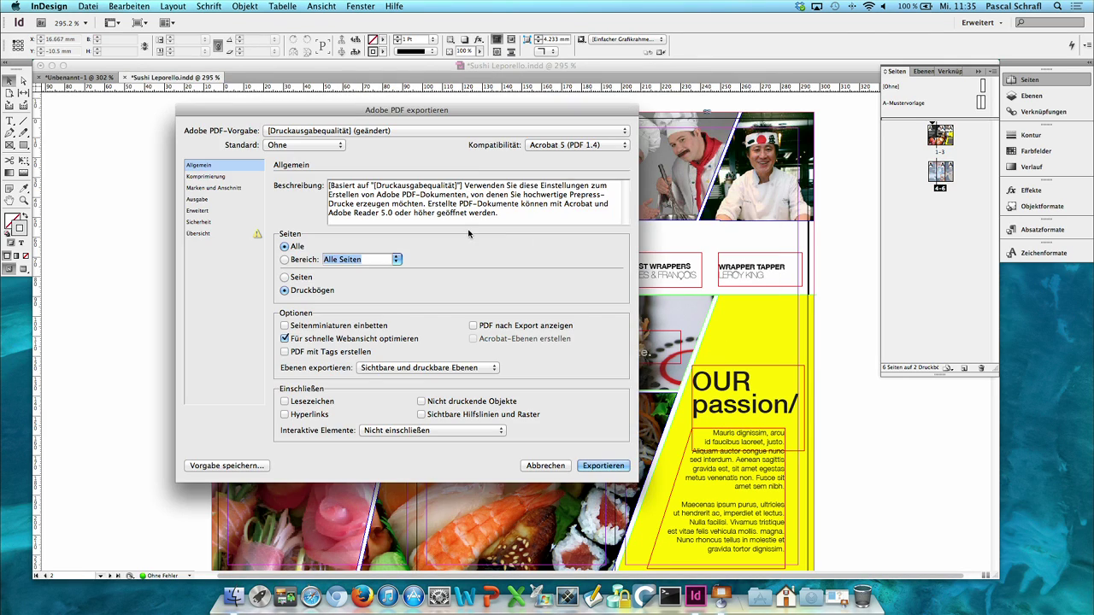
Step: Try to export with the [Kleinste Dateigröße] preset, all printer's marks and the document bleed settings, and close the warning
left_click(302, 132)
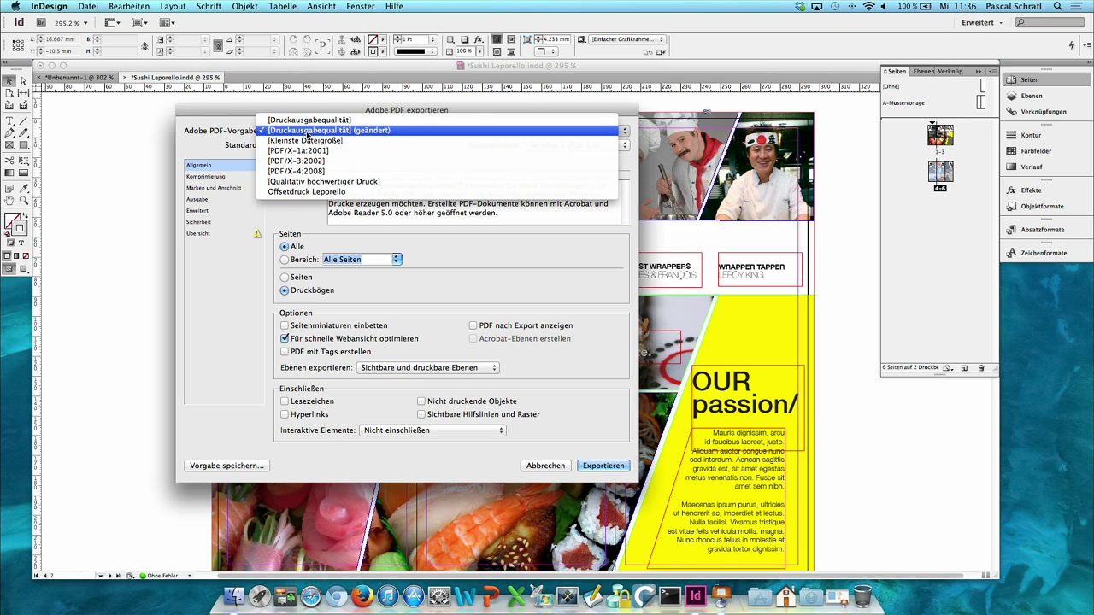
left_click(304, 140)
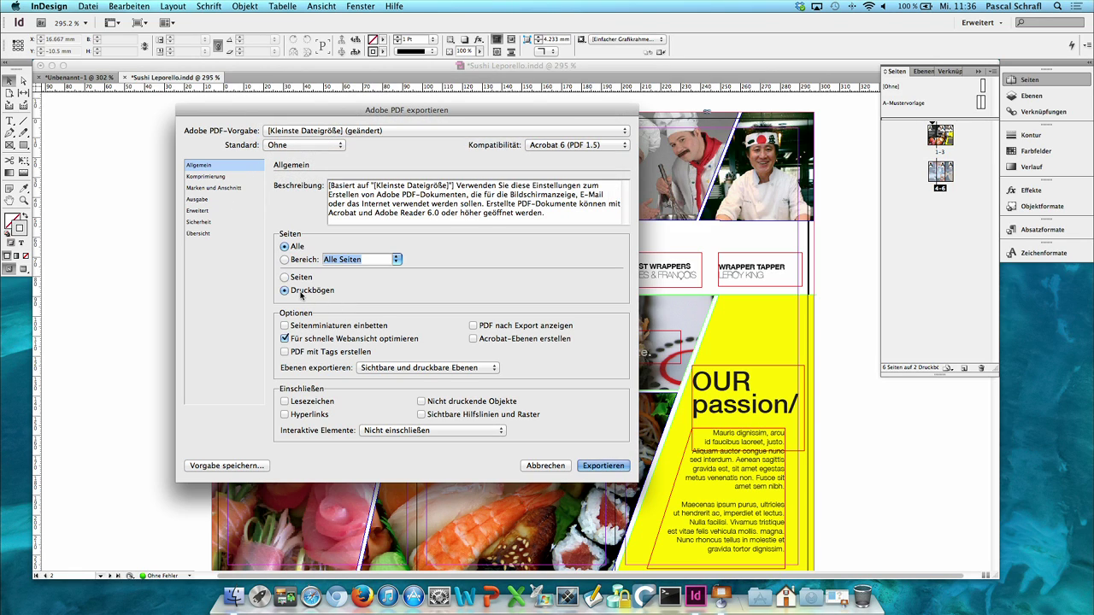
left_click(227, 188)
left_click(285, 199)
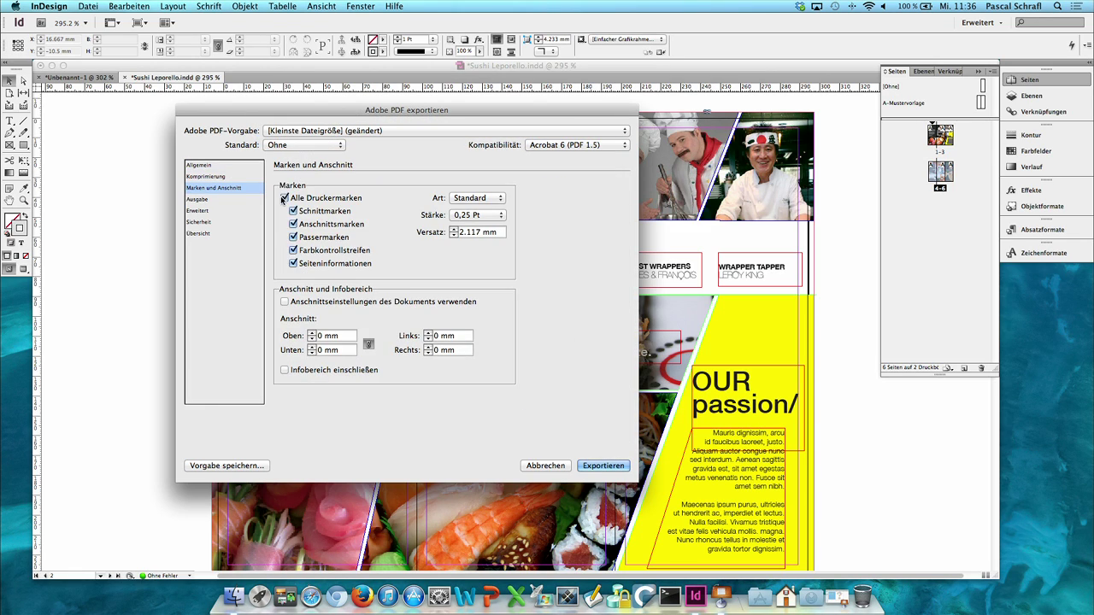
left_click(287, 302)
left_click(617, 467)
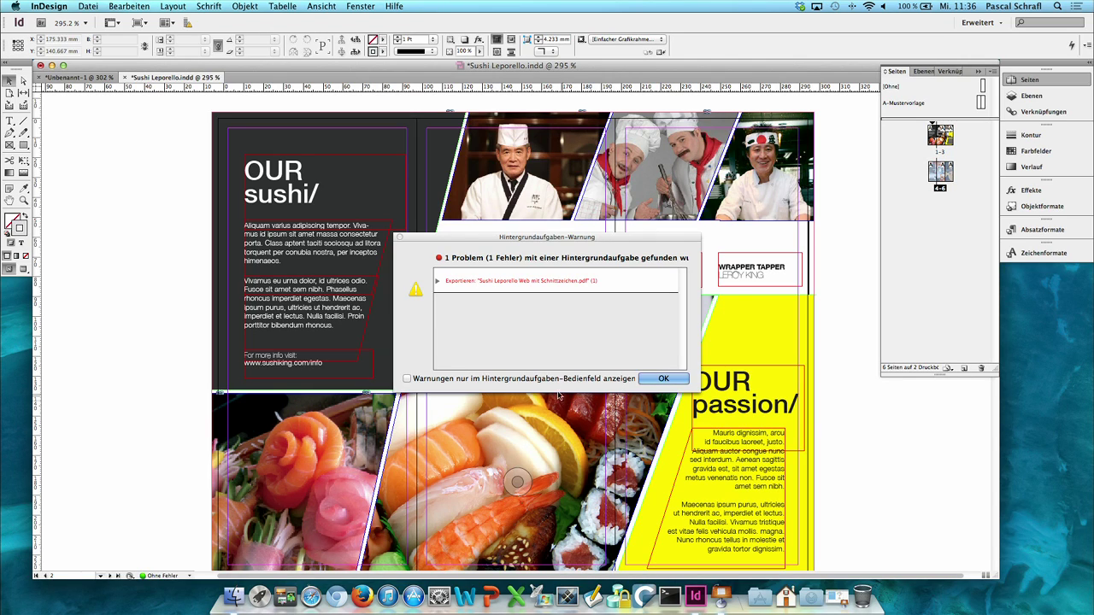
left_click(672, 384)
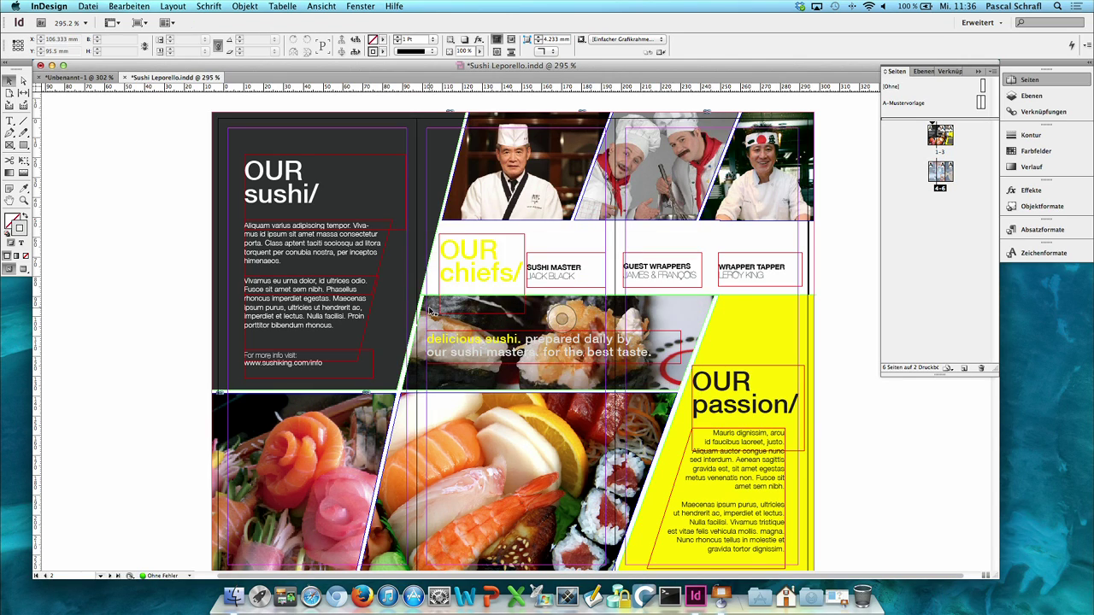
Step: Minimize the InDesign document, open Sushi Leporello Web.pdf from the desktop in Preview, inspect the leaflet enlarged, and close it
left_click(52, 66)
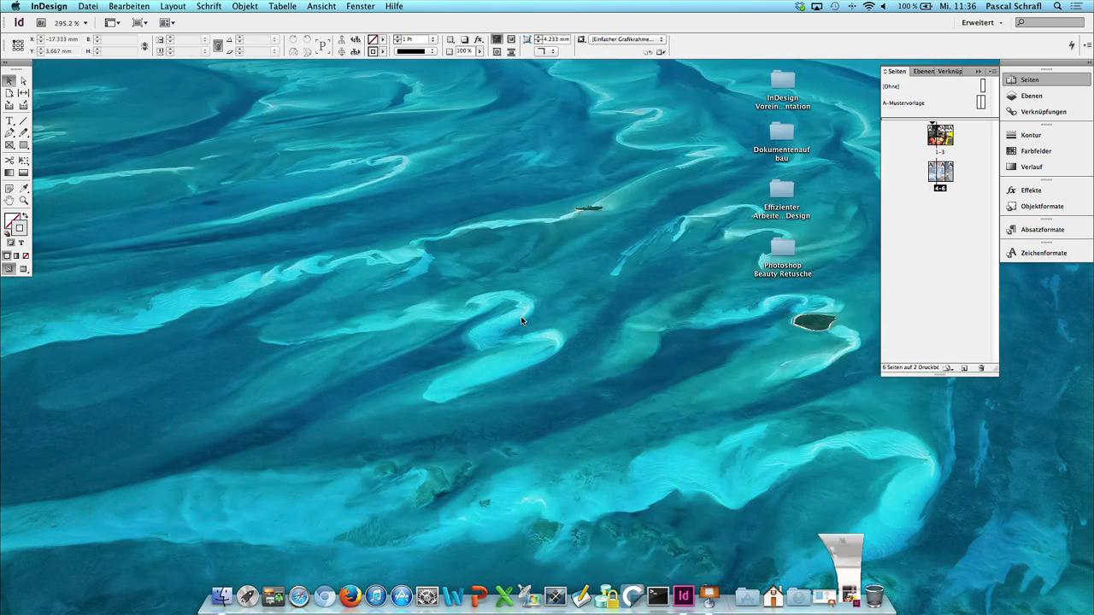
double_click(1058, 128)
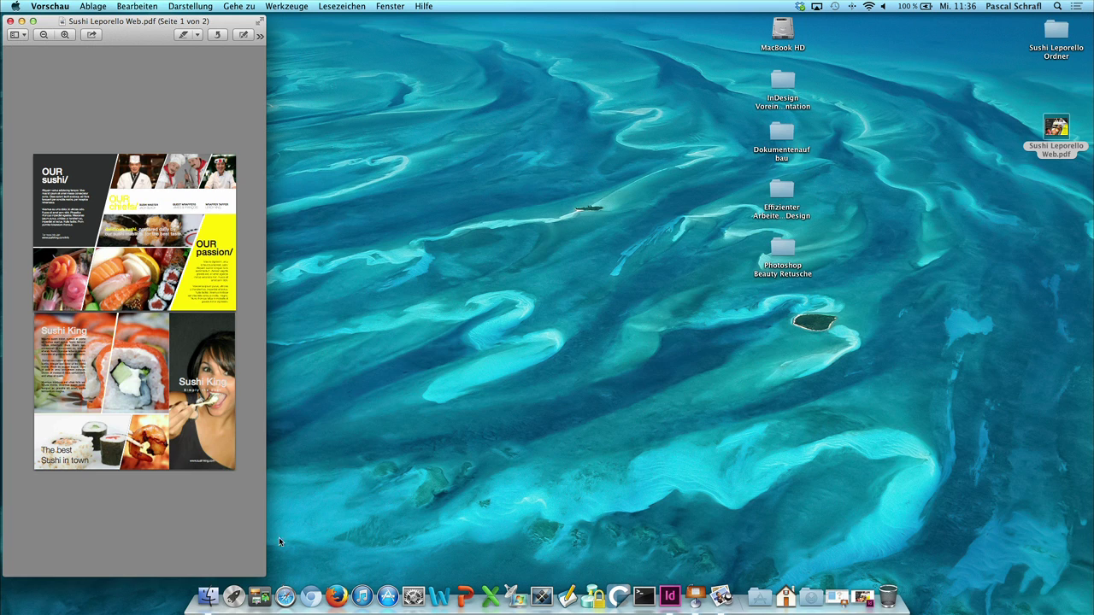
left_click_drag(265, 574, 1064, 579)
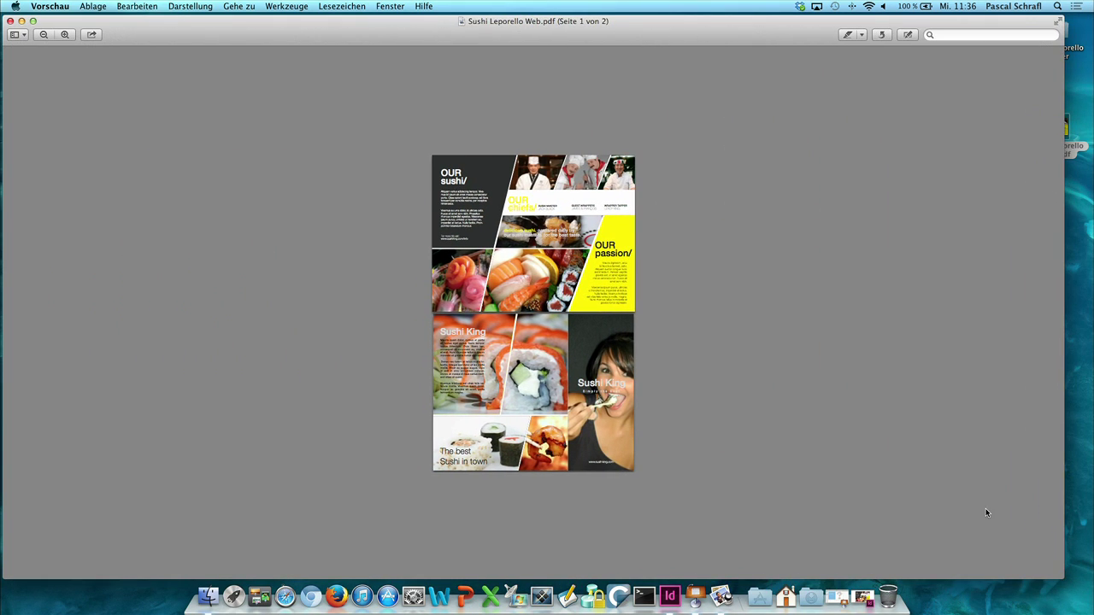
left_click(64, 34)
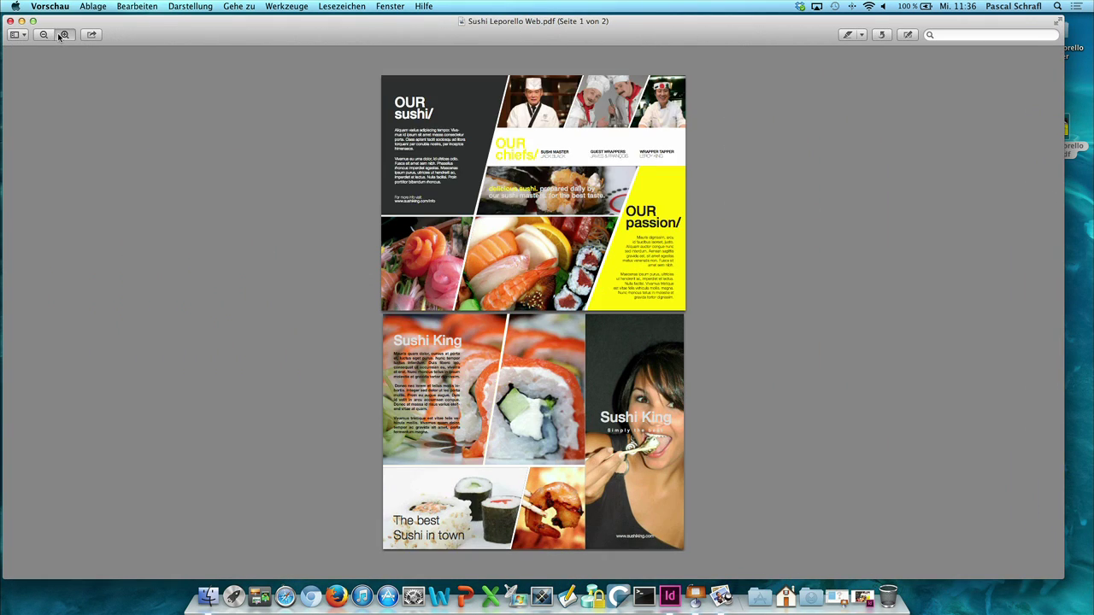
left_click(64, 35)
left_click(64, 34)
scroll(480, 171, "up", 2)
scroll(481, 171, "up", 4)
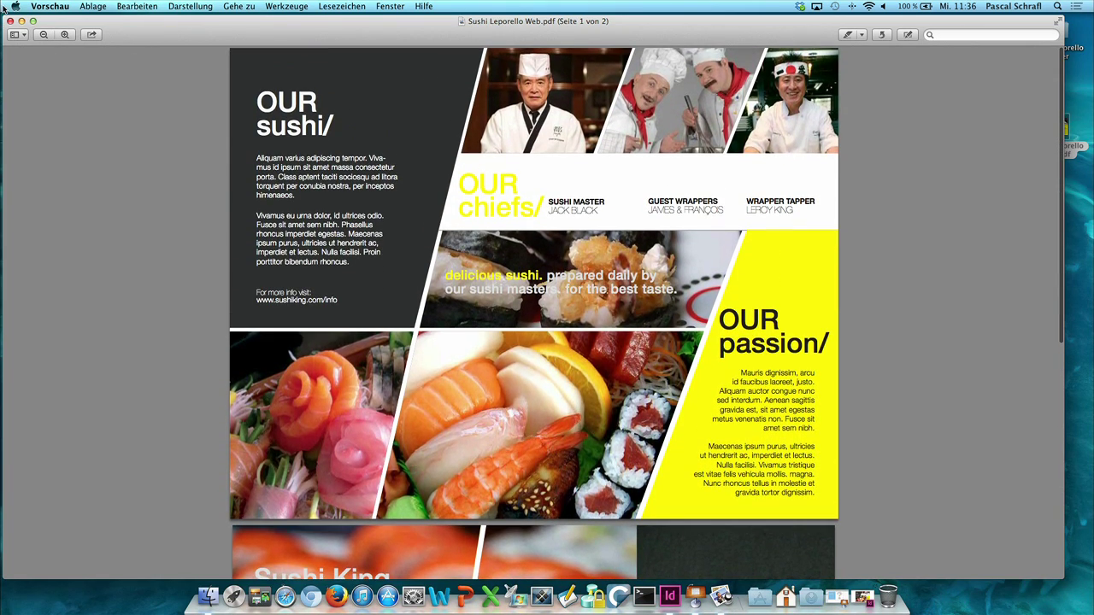
left_click(9, 21)
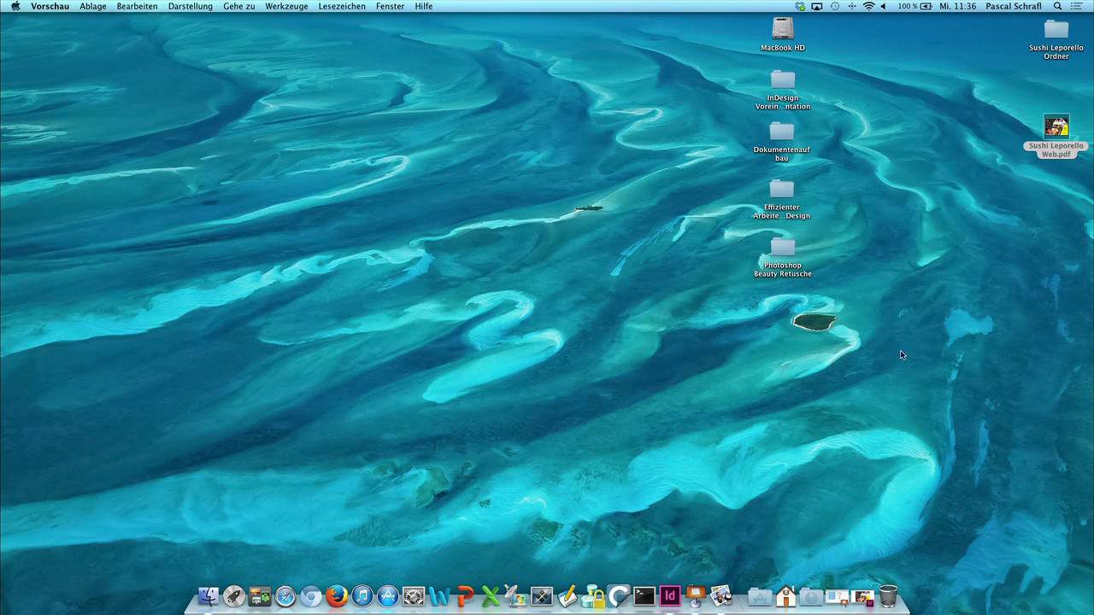
Step: Restore the sushi leaflet and start a PDF export as Sushi Leporello Web mit Schnittzeichen with the [Druckausgabequalität] preset
left_click(850, 598)
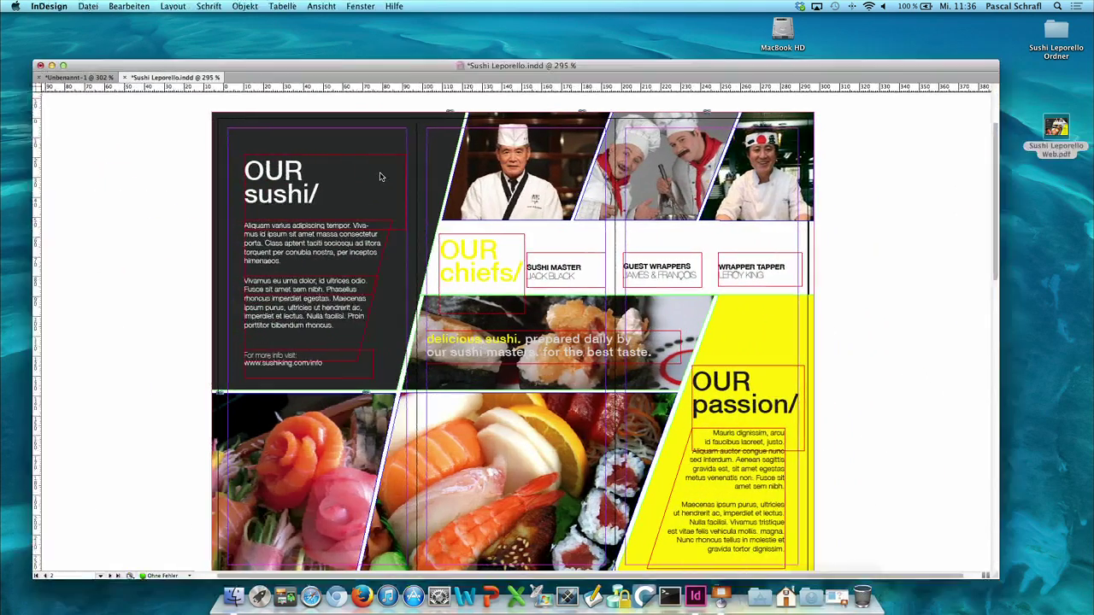
left_click(92, 6)
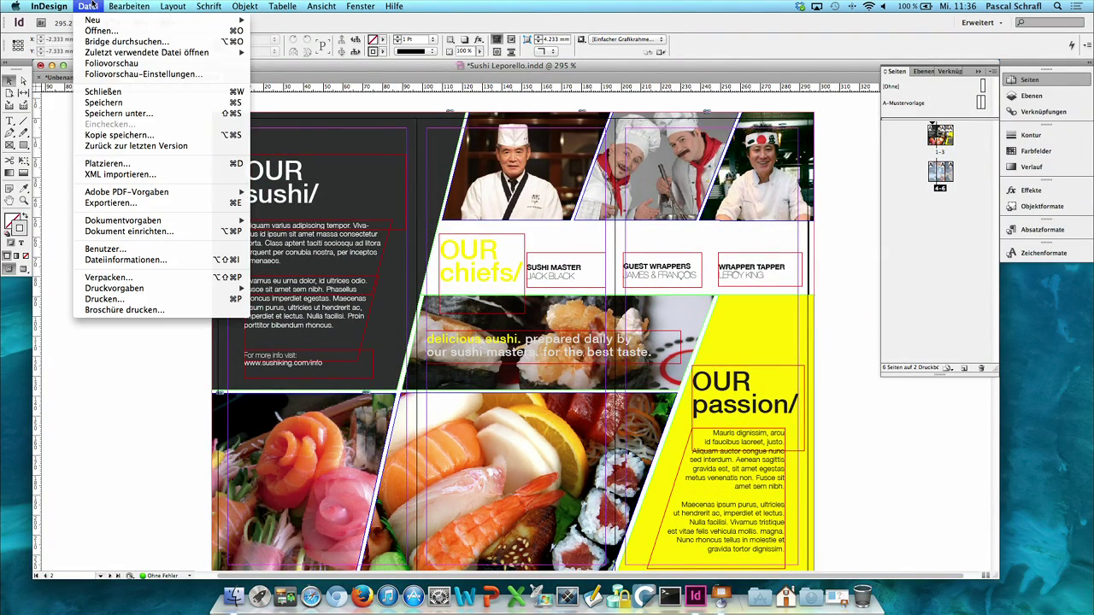
left_click(193, 204)
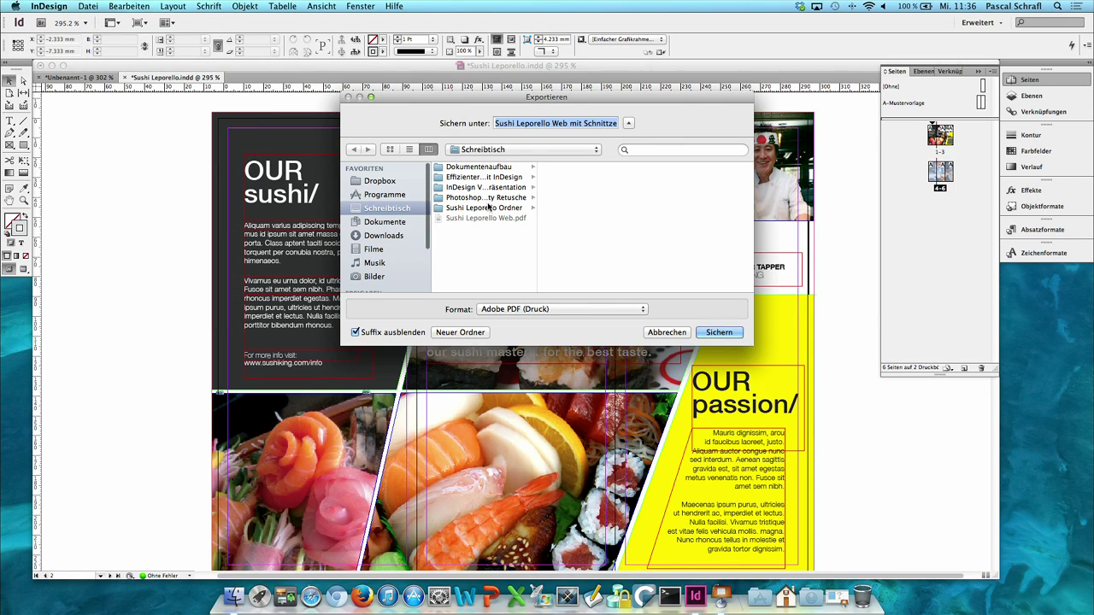
left_click(739, 338)
left_click(378, 130)
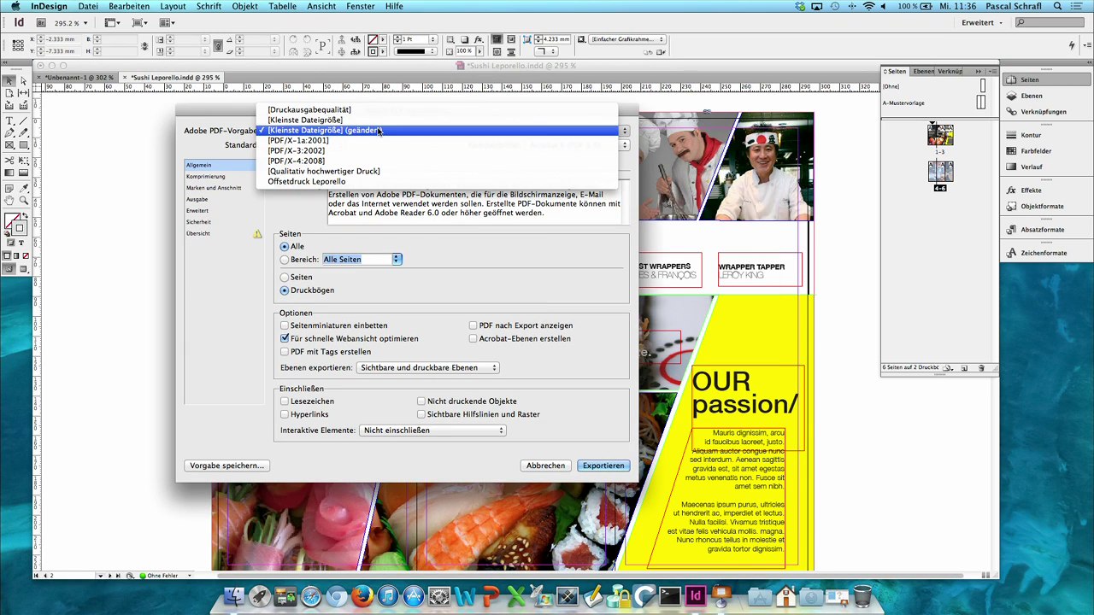
left_click(309, 109)
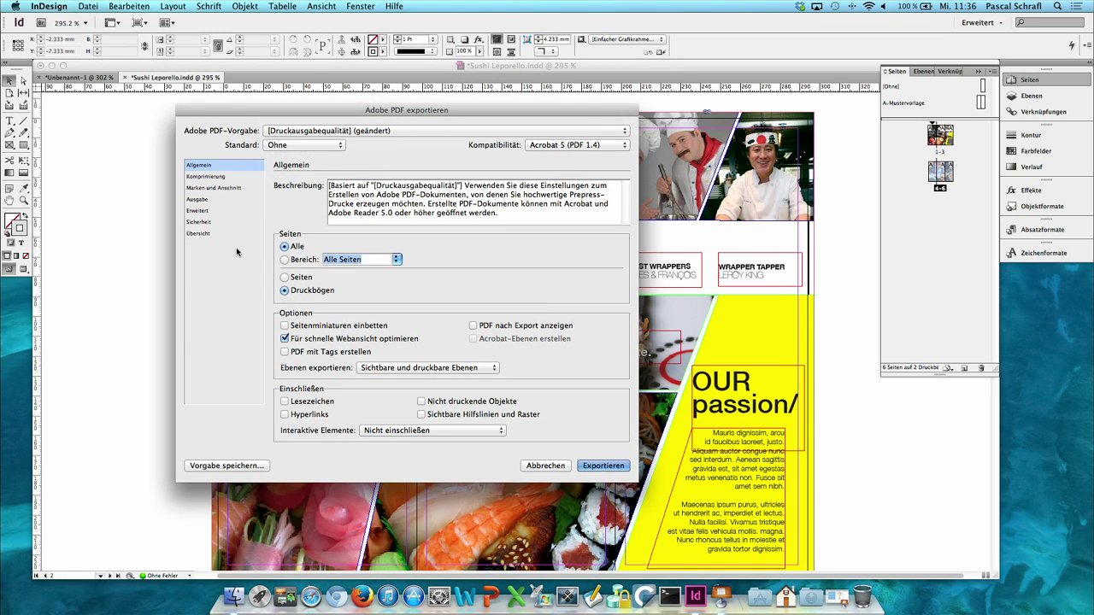
Step: Enable crop marks, bleed marks and registration marks for the PDF, and set the bleed to 3 mm on all sides
left_click(212, 177)
left_click(218, 187)
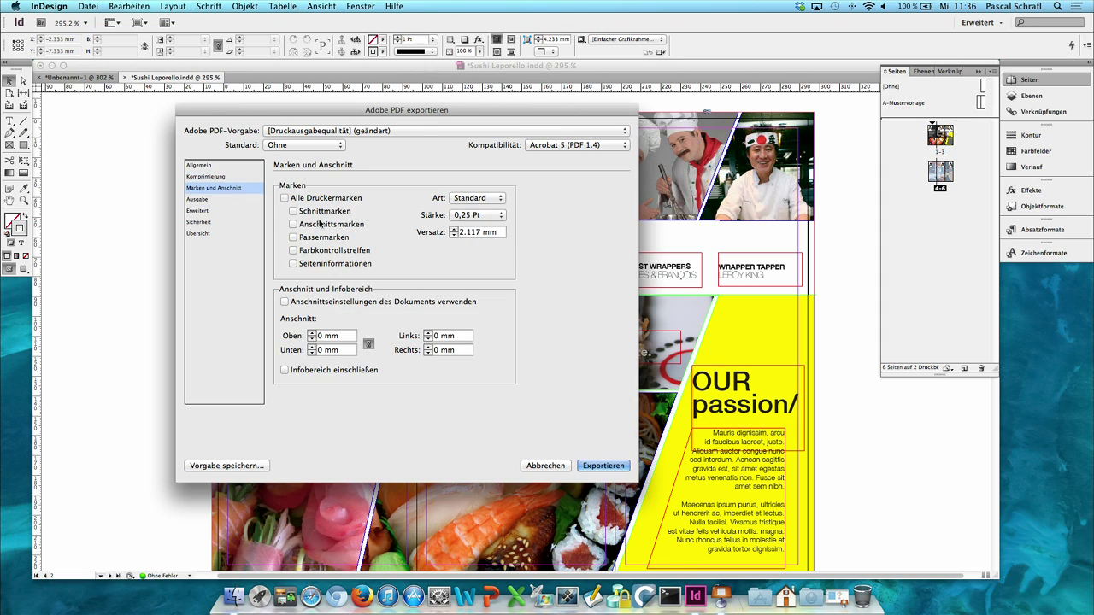
left_click(285, 198)
left_click(285, 198)
left_click(293, 211)
left_click(293, 224)
left_click(293, 237)
left_click_drag(337, 336, 322, 336)
type("3")
key("Tab")
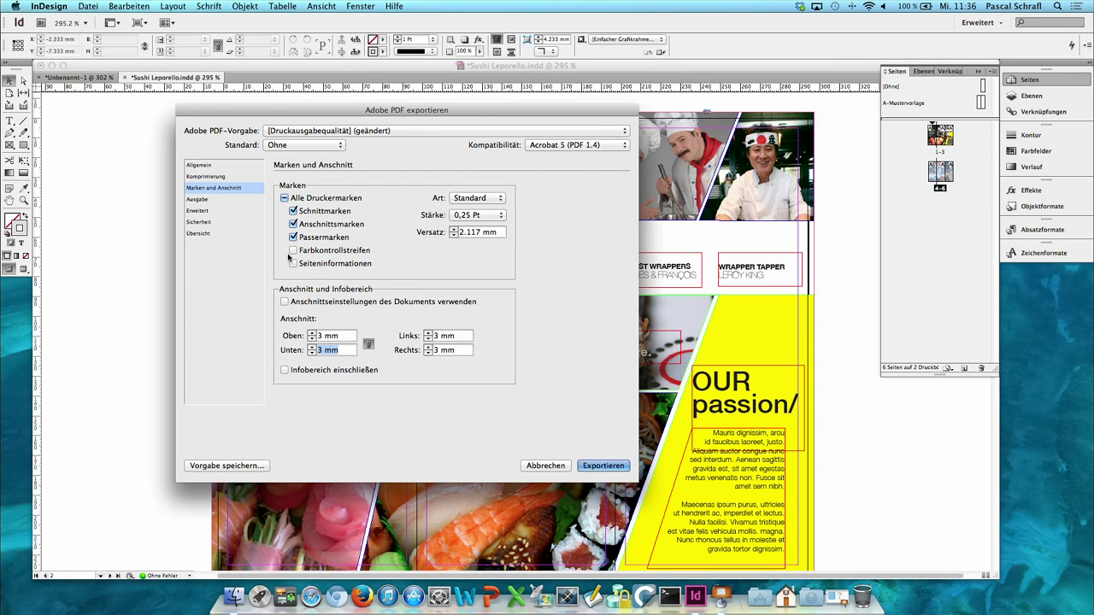
Step: Review the color output settings, try to export the sushi leaflet PDF, and dismiss the background task warning
left_click(220, 201)
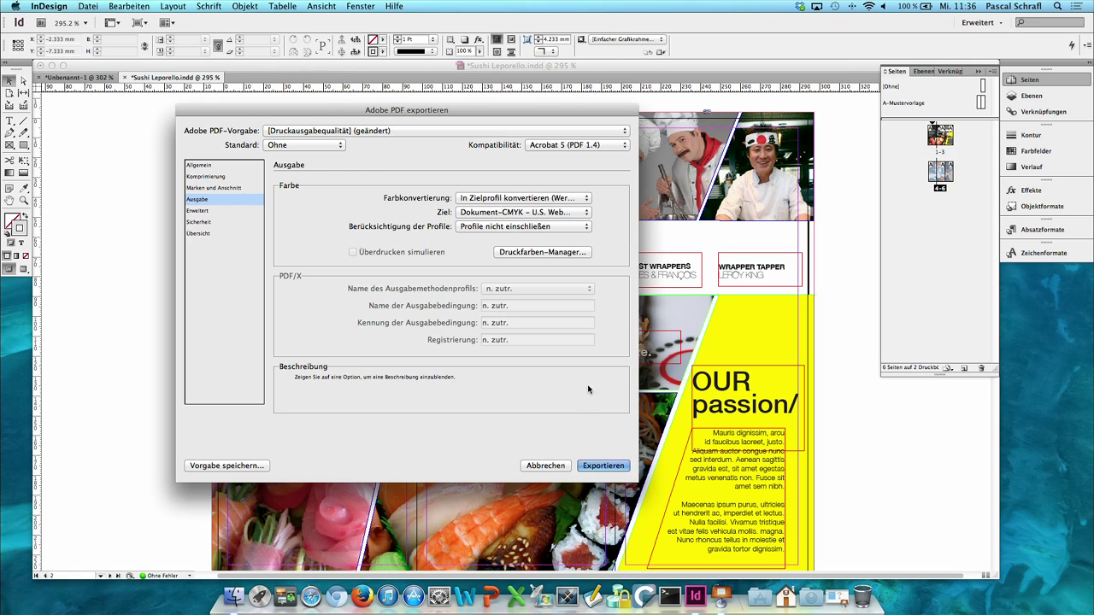
left_click(603, 466)
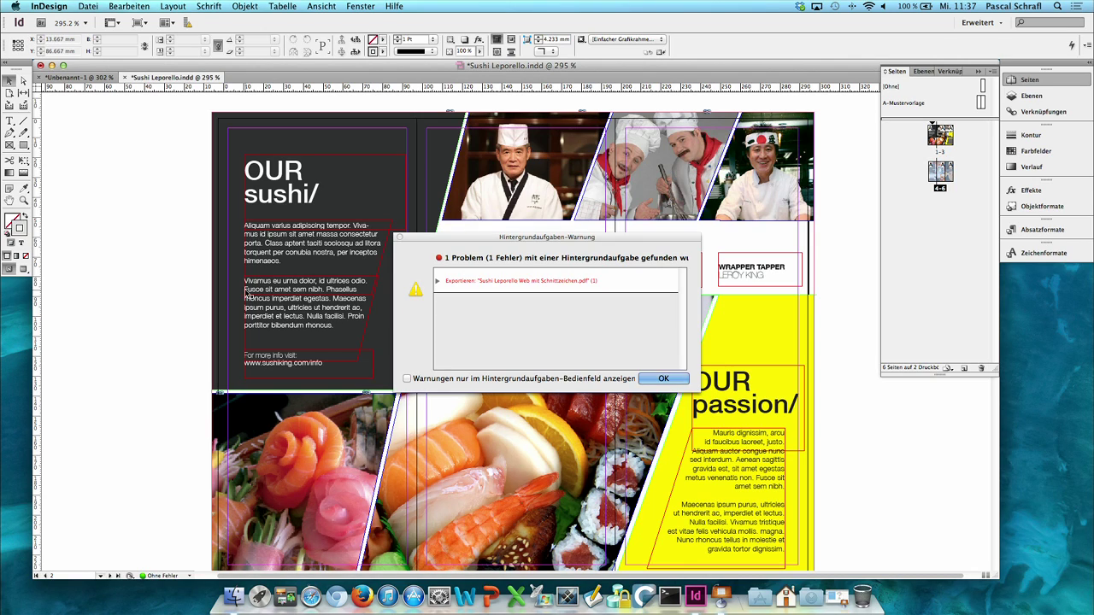
left_click(661, 379)
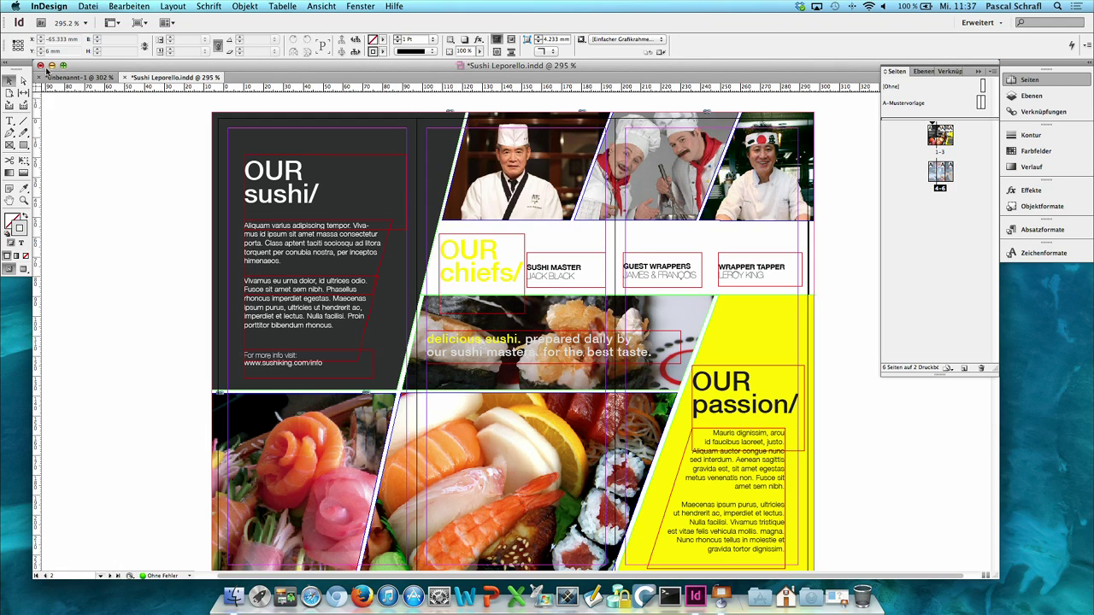
Step: Minimize the leaflet, open USA_Umschlag.indd from the USA_Umschlag Ordner - Final (S7) folder in Dokumentenaufbau, and view its cover spread
left_click(51, 66)
left_click(583, 342)
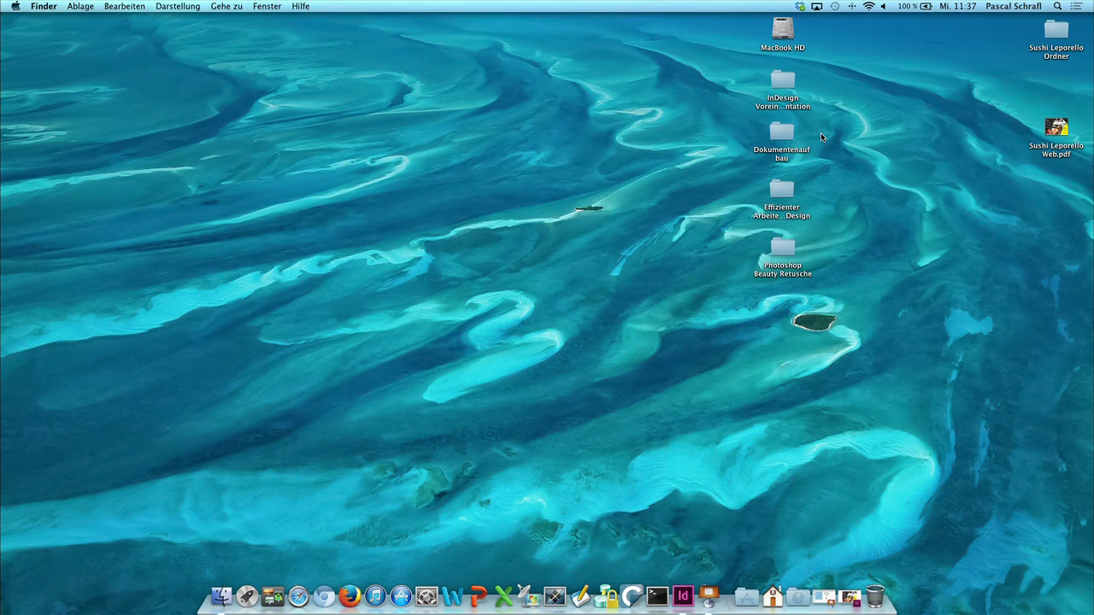
double_click(801, 151)
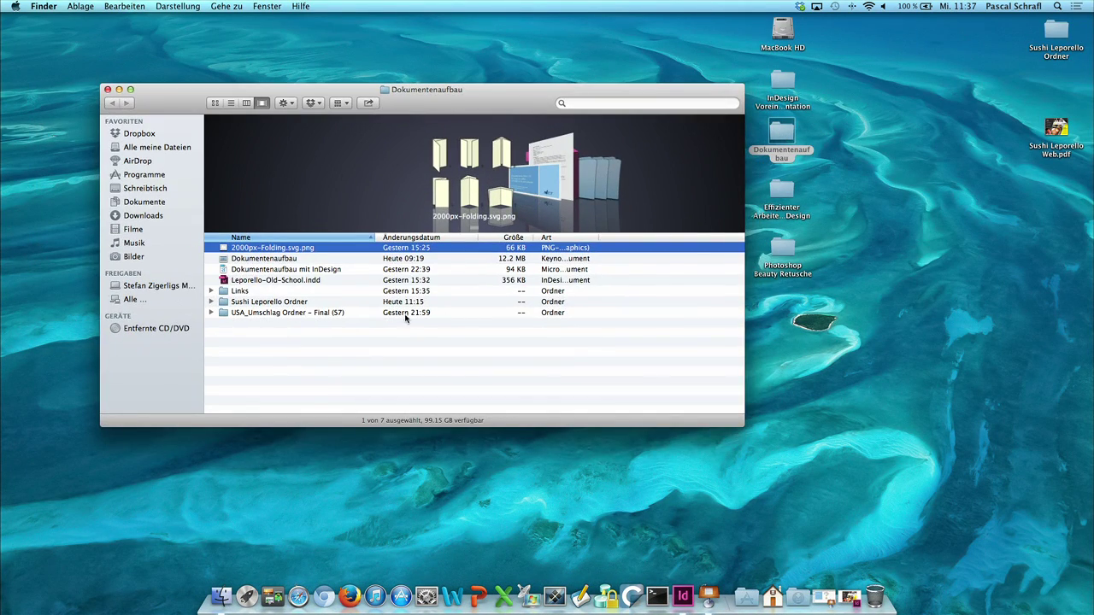
double_click(306, 312)
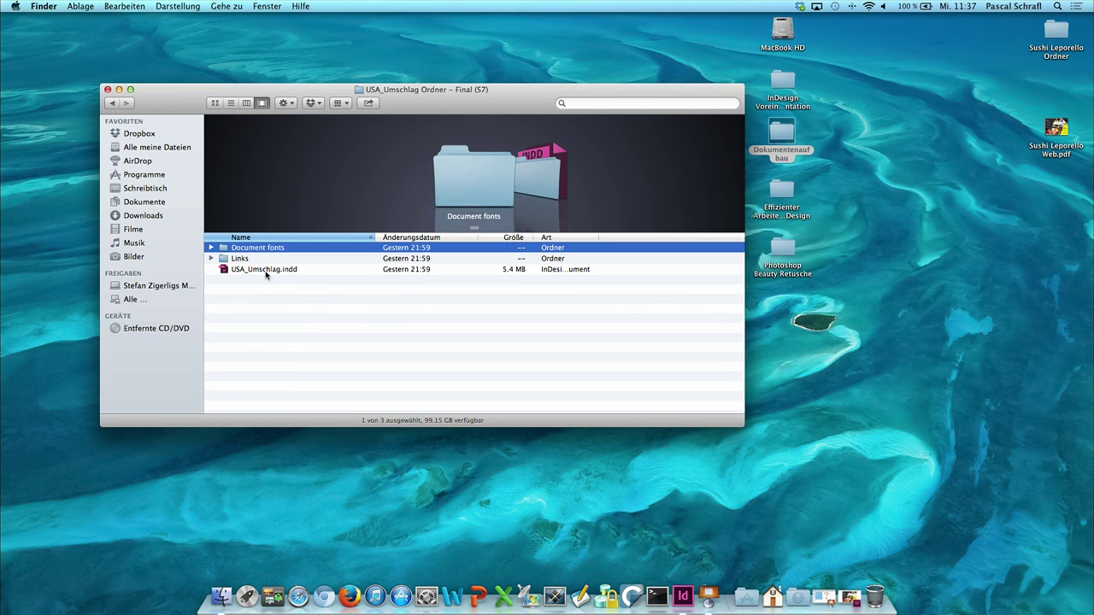
double_click(265, 271)
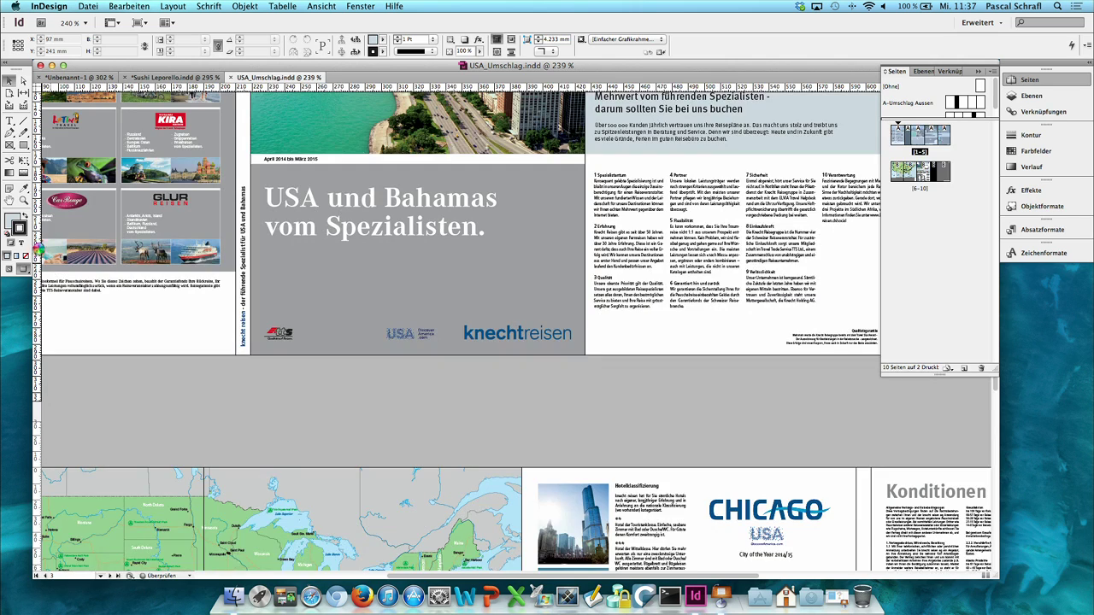
scroll(402, 303, "up", 10)
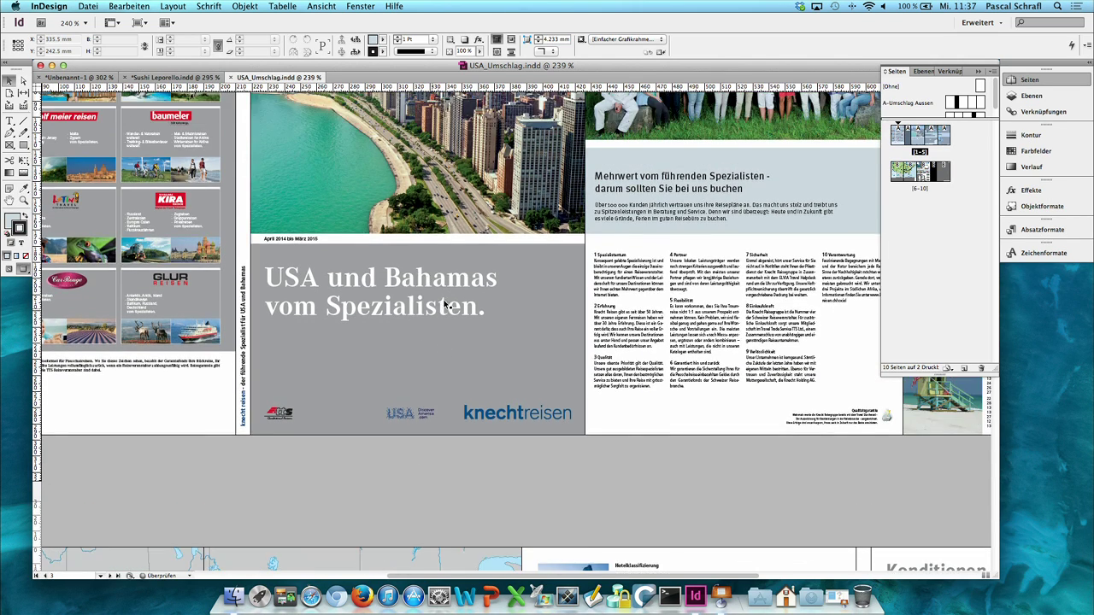
scroll(447, 301, "down", 4)
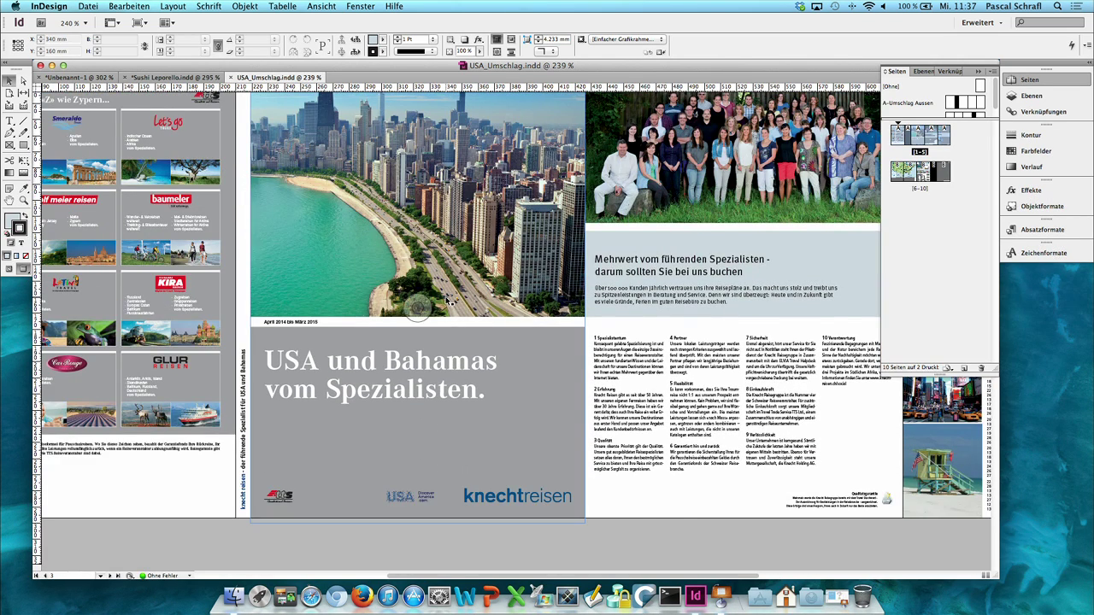
scroll(447, 300, "up", 1)
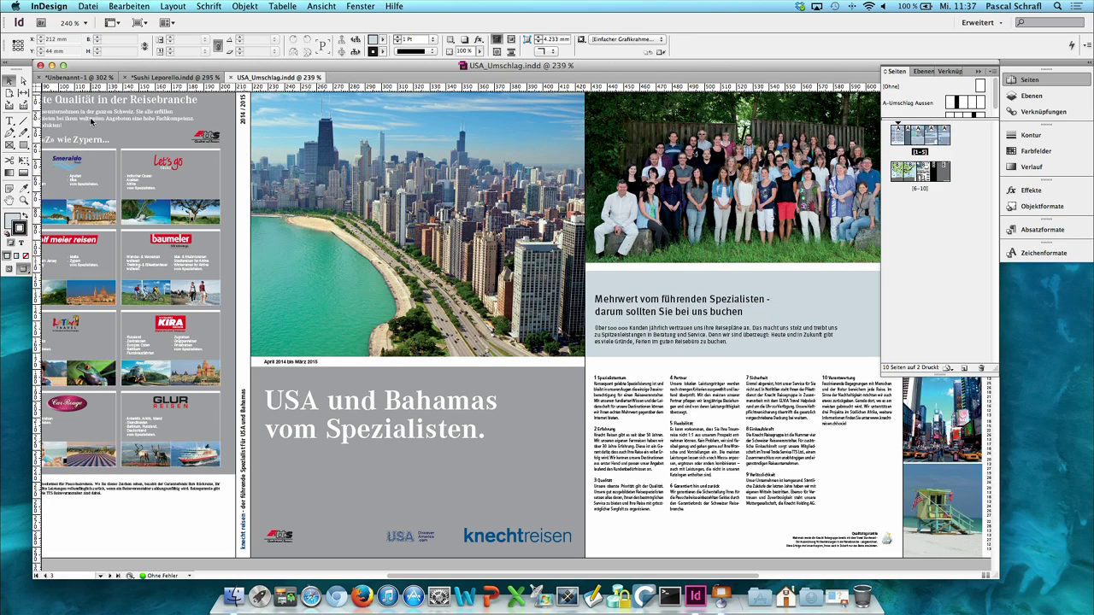
Step: Select the narrow spine page with the Page tool, inspect its margins and columns, and cancel without changes
left_click(8, 93)
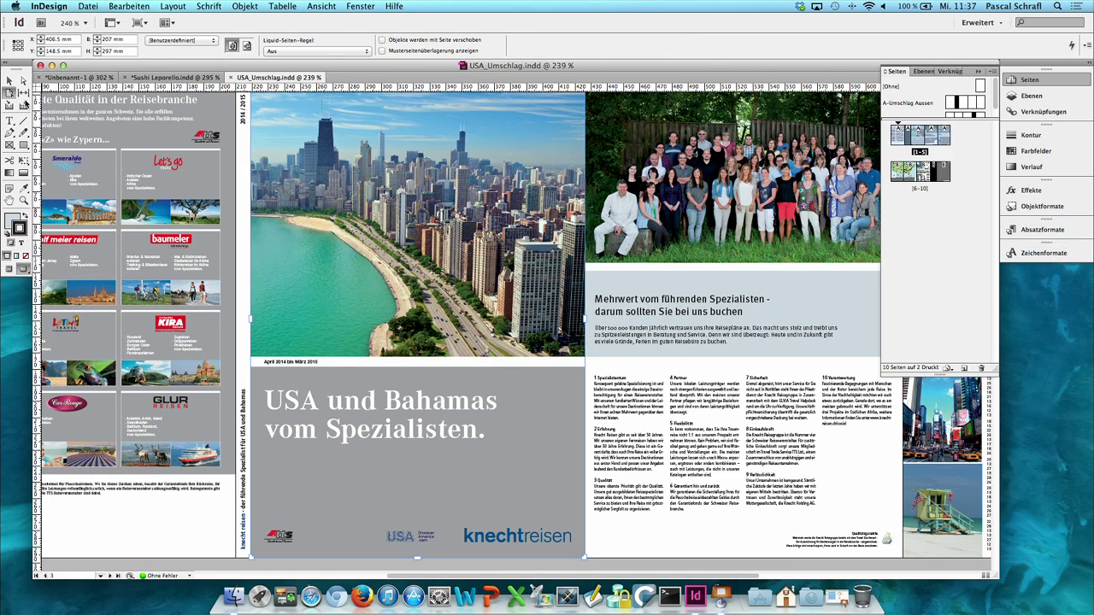
left_click(245, 167)
left_click_drag(978, 118, 916, 143)
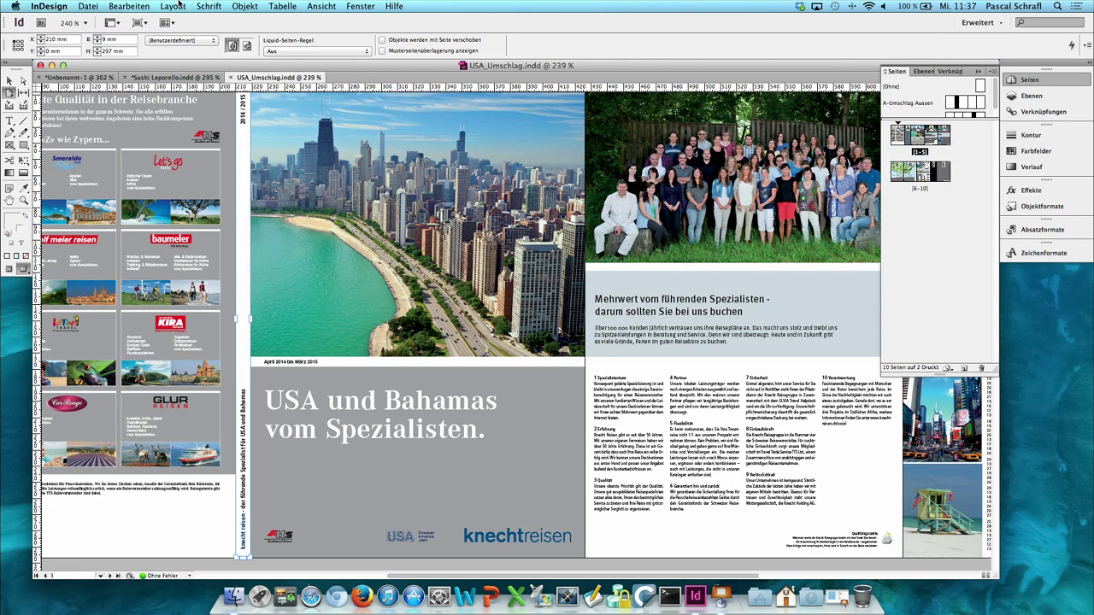
left_click(173, 6)
left_click(188, 34)
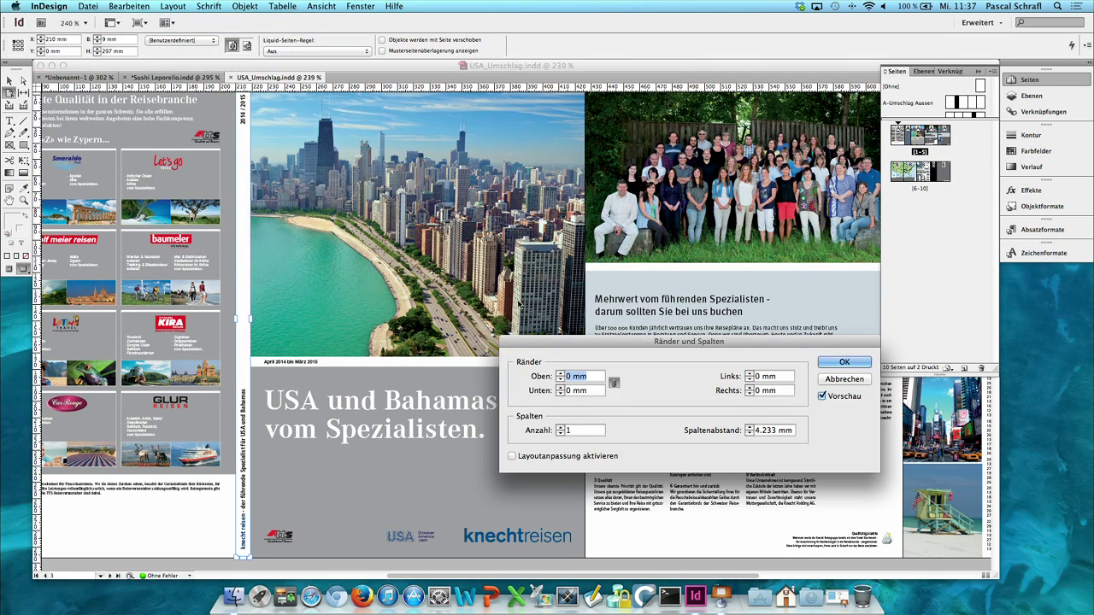
left_click(568, 376)
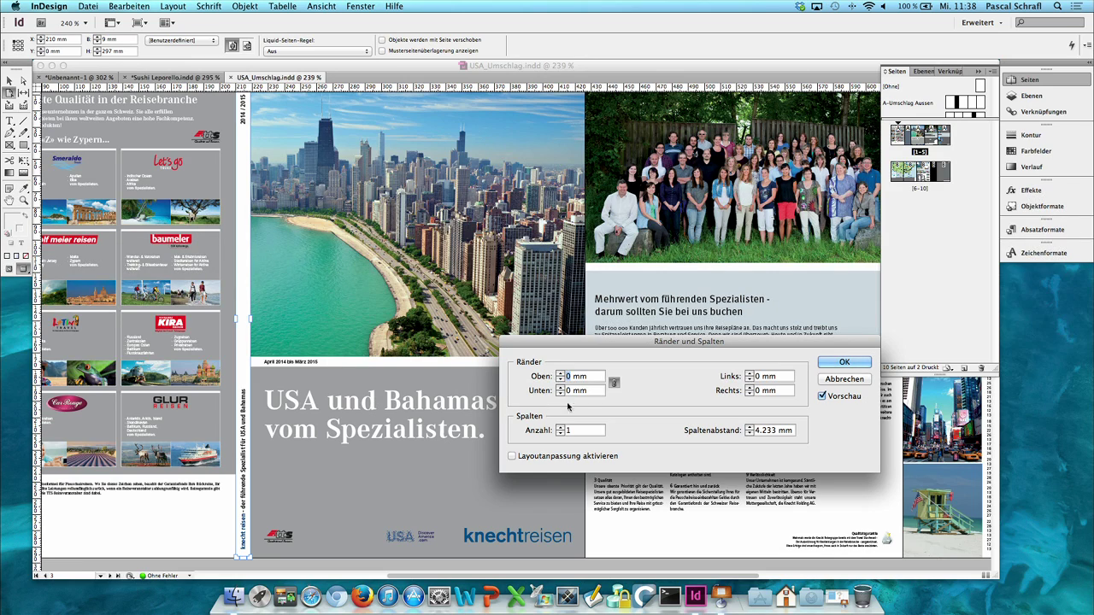
left_click(837, 381)
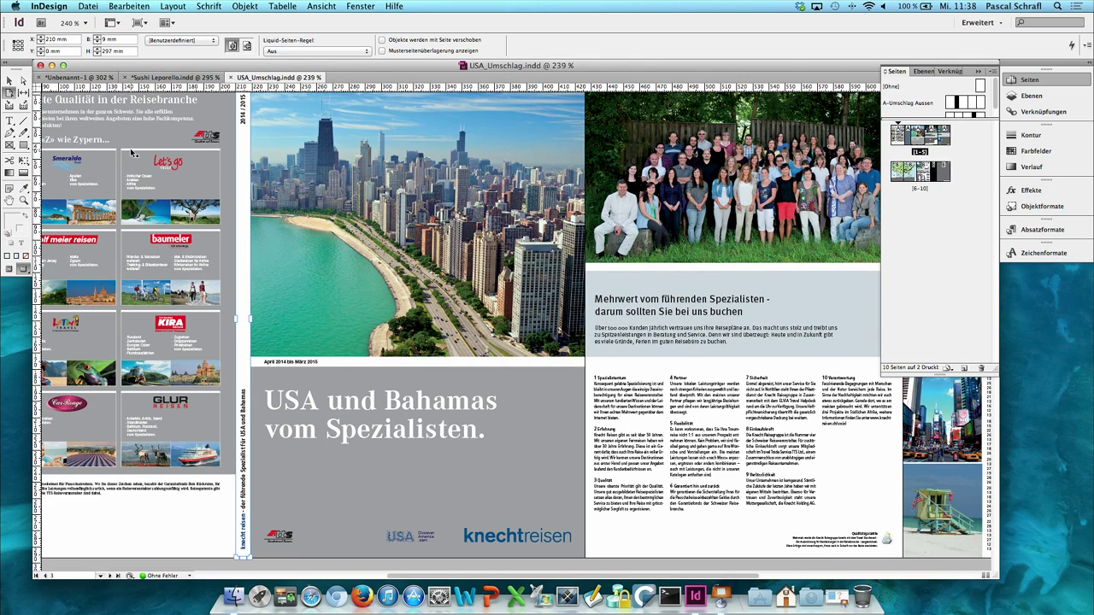
Step: Start a print PDF export of the cover to the desktop under the name USA_Umschlag
key("super+e")
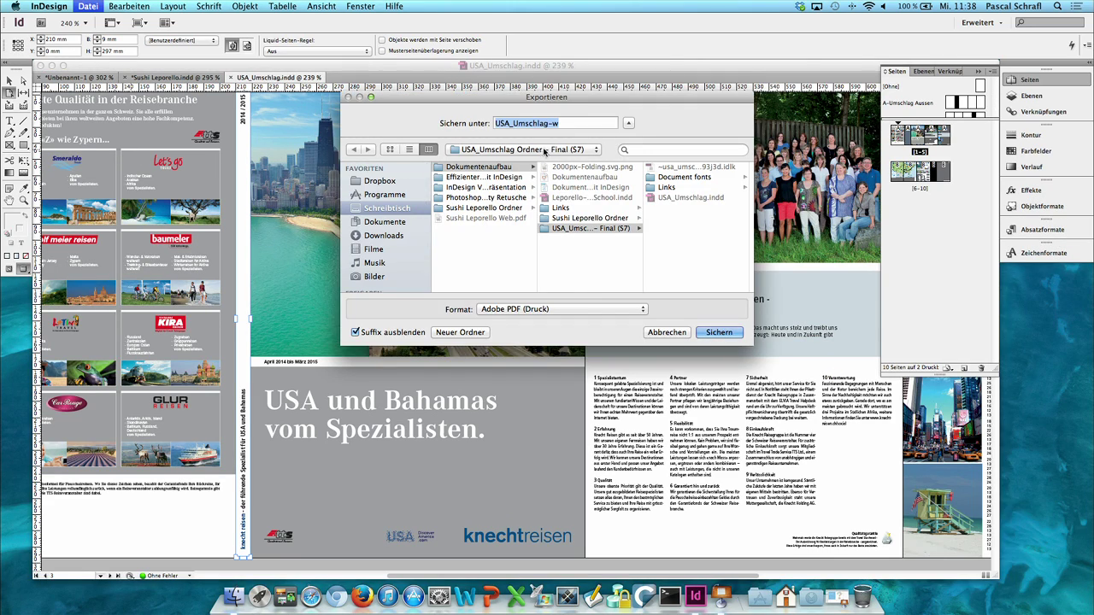
key("Down")
key("BackSpace")
key("BackSpace")
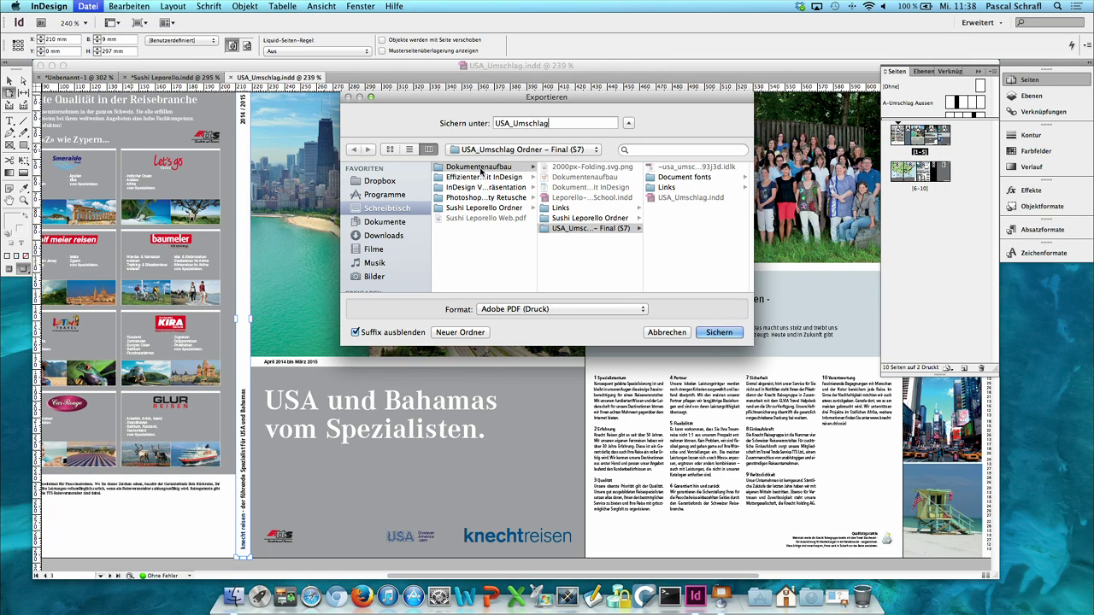
left_click(480, 168)
left_click(483, 257)
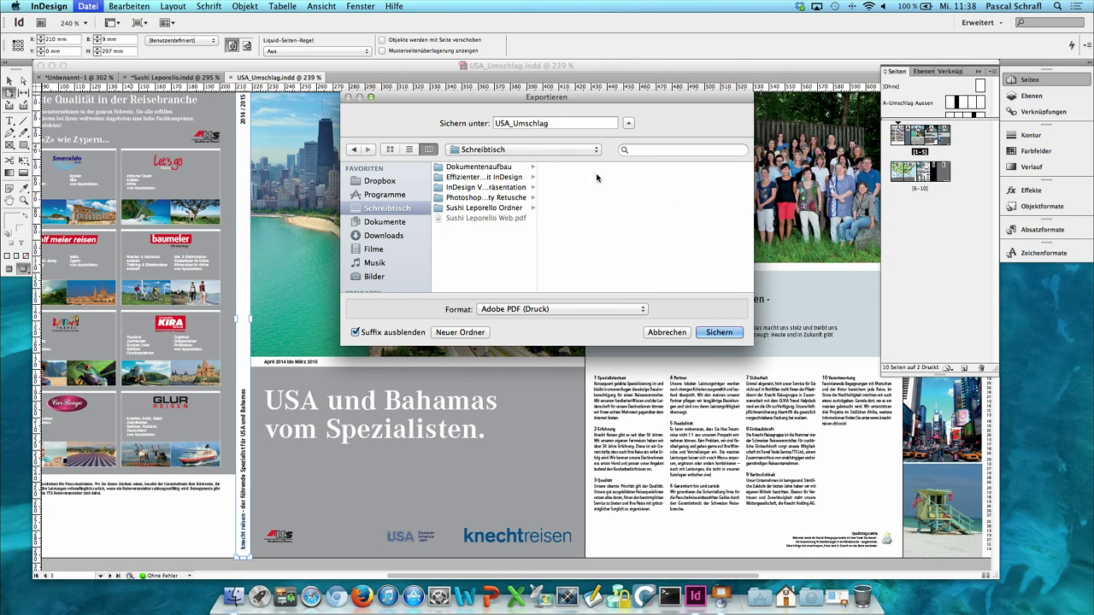
left_click(699, 331)
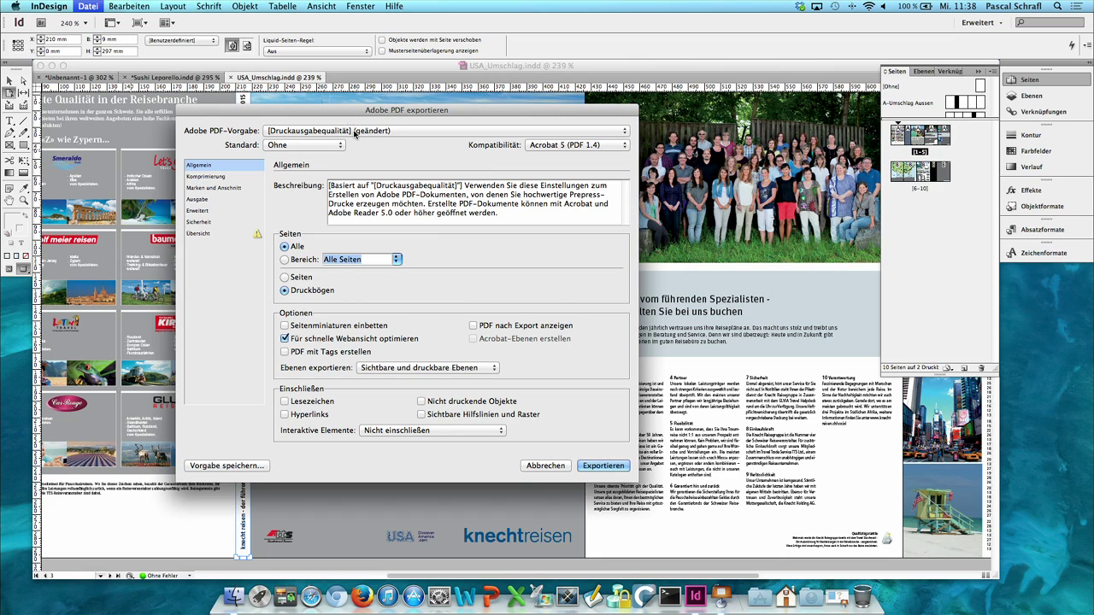
Step: Apply the Offsetdruck Leporello preset and export the cover PDF with all pages as spreads
left_click(355, 133)
left_click(386, 113)
left_click(385, 131)
left_click(372, 205)
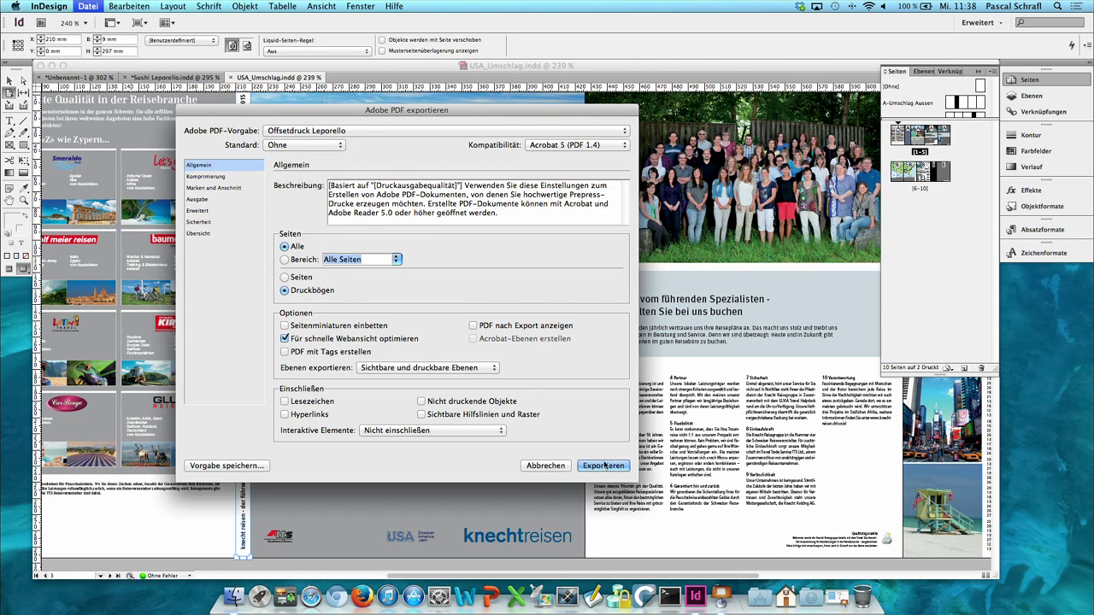
left_click(604, 466)
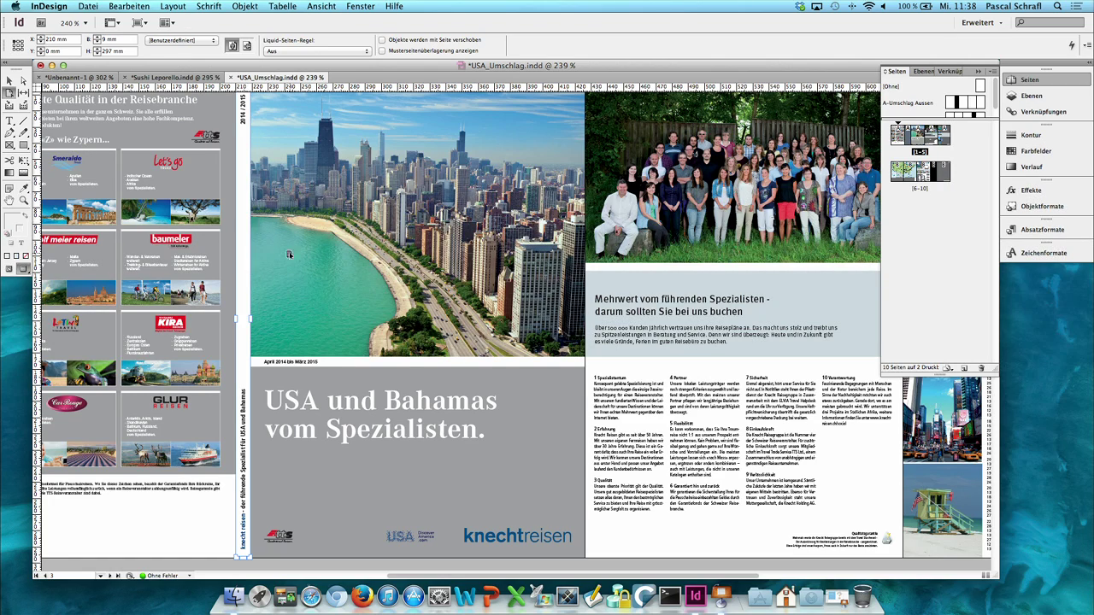
Step: Minimize the cover document, inspect USA_Umschlag.pdf from the desktop in Preview, close it, and return to the cover in InDesign
left_click(51, 65)
left_click(990, 501)
double_click(1056, 80)
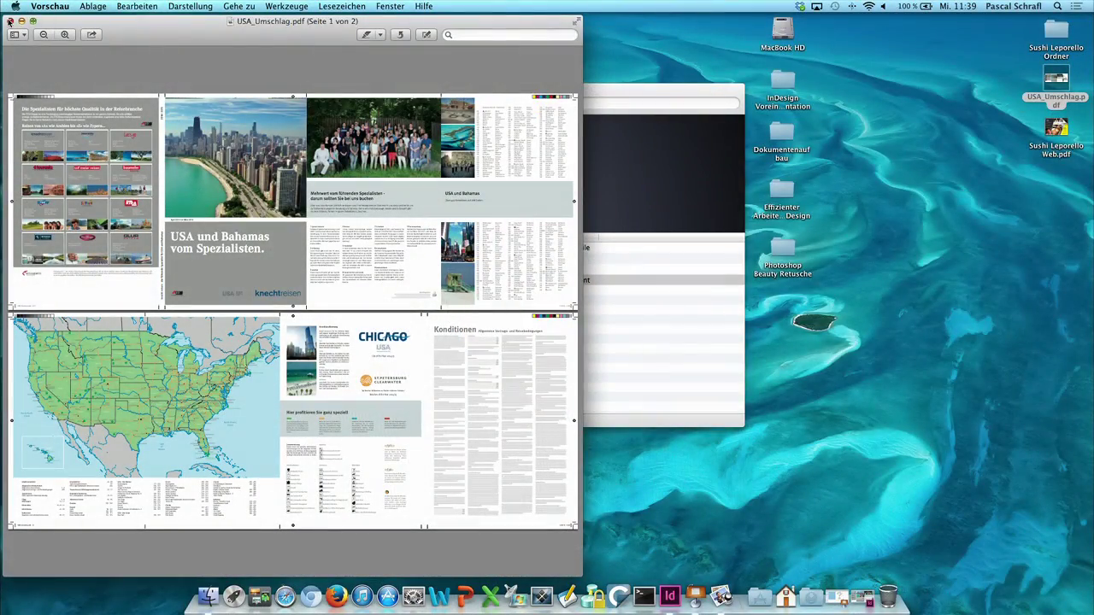
left_click(11, 20)
double_click(282, 281)
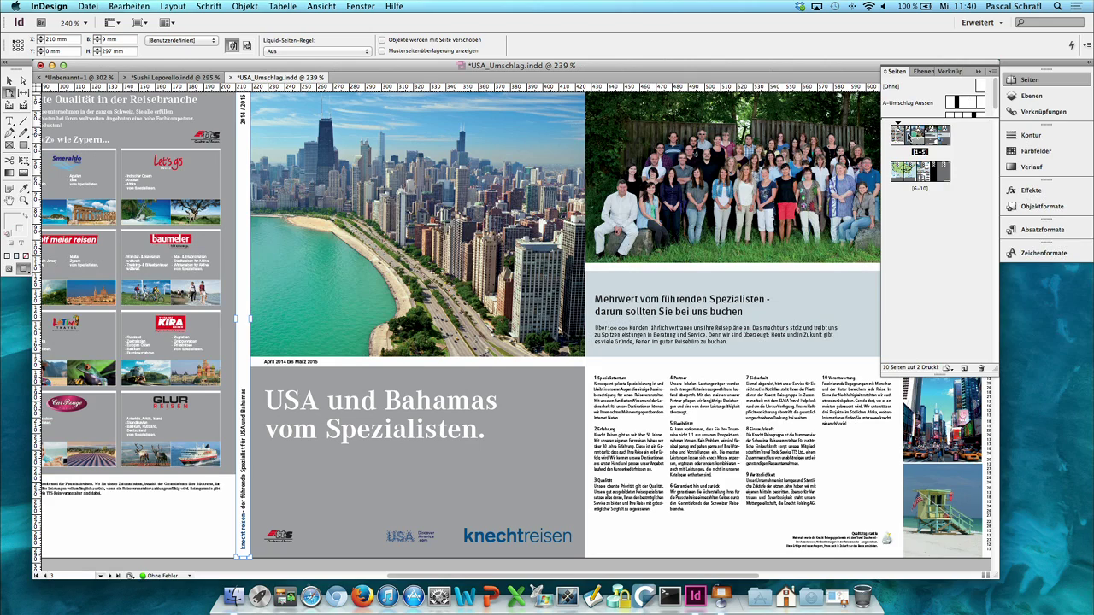
Step: Select the outer cover spread with pages 1–5, rotate its view 90° clockwise, and inspect the rotated layout
left_click(935, 144)
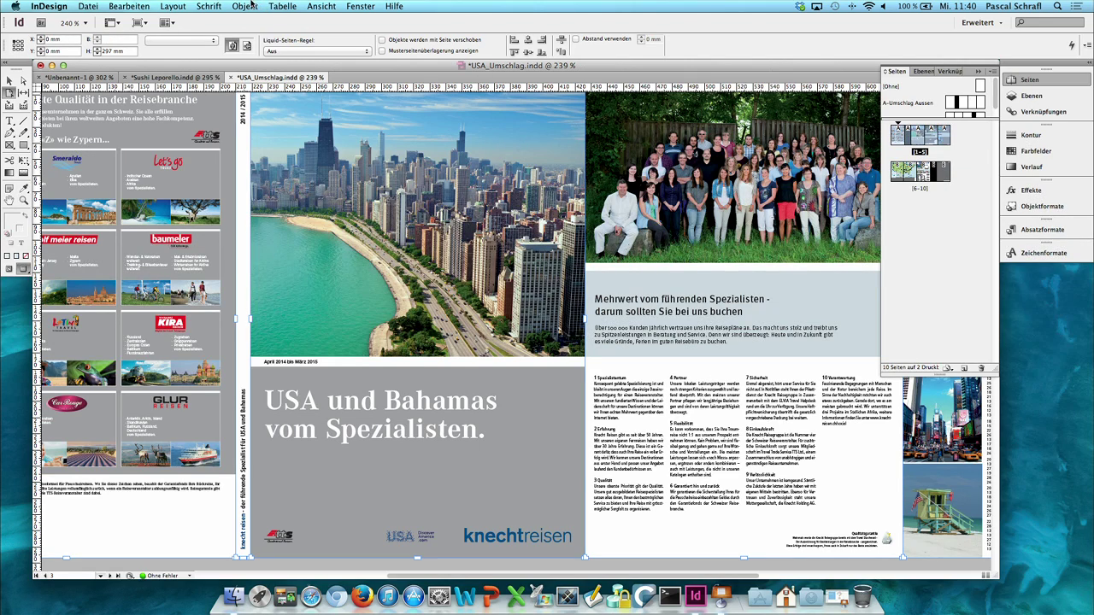
left_click(321, 8)
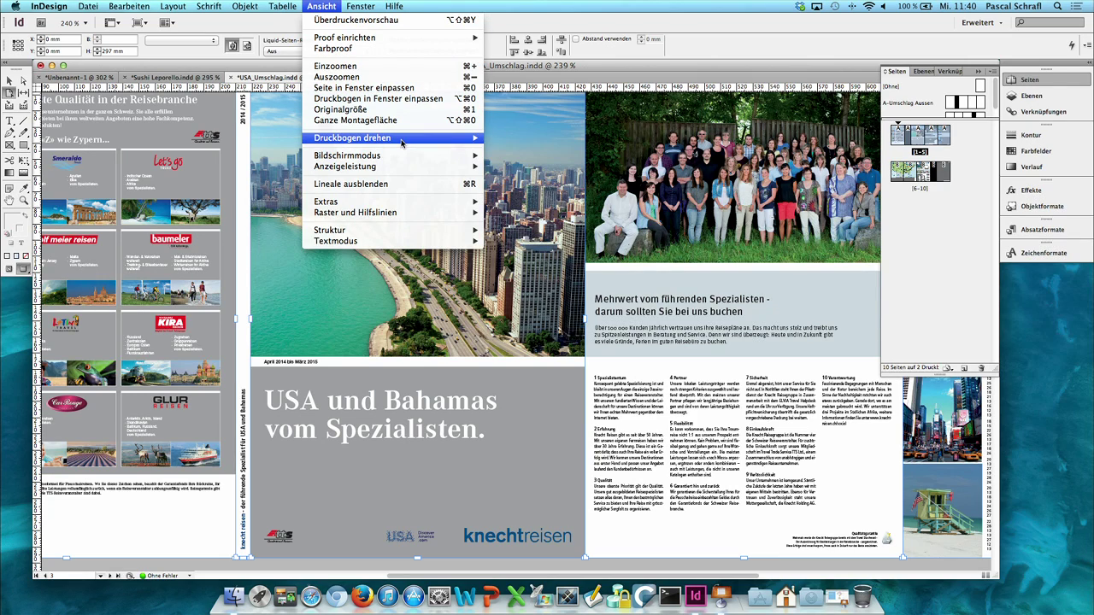
mouse_move(402, 139)
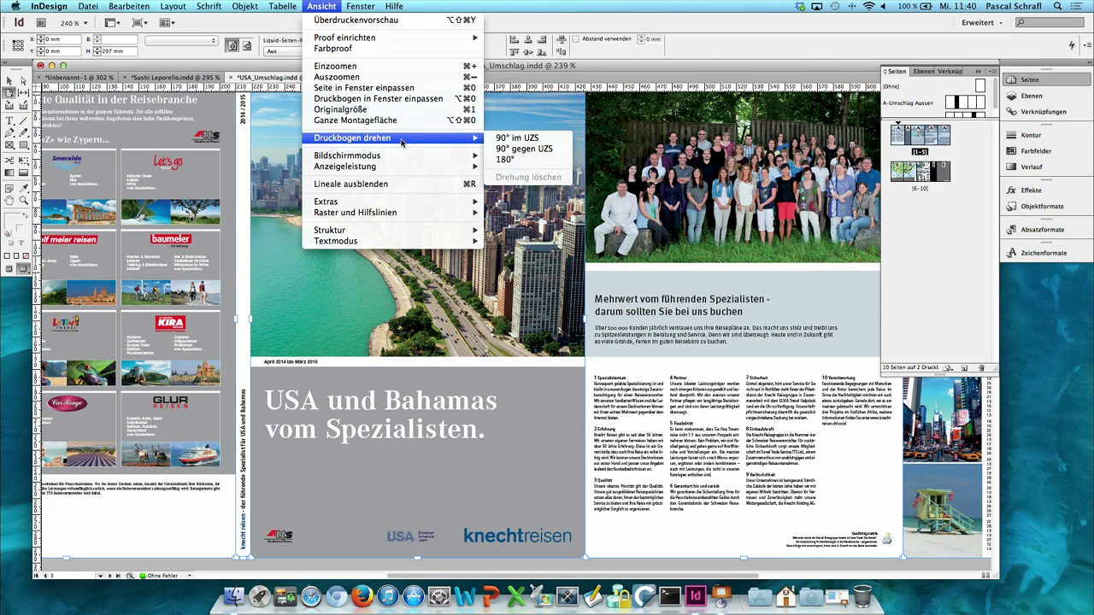
left_click(535, 138)
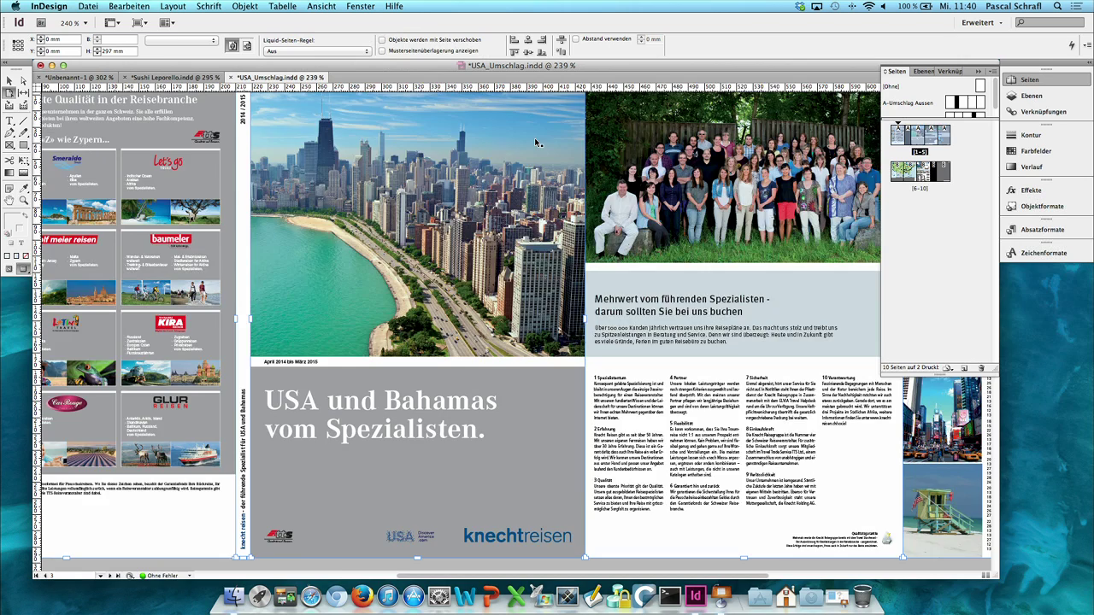
scroll(670, 364, "up", 1)
scroll(670, 364, "up", 10)
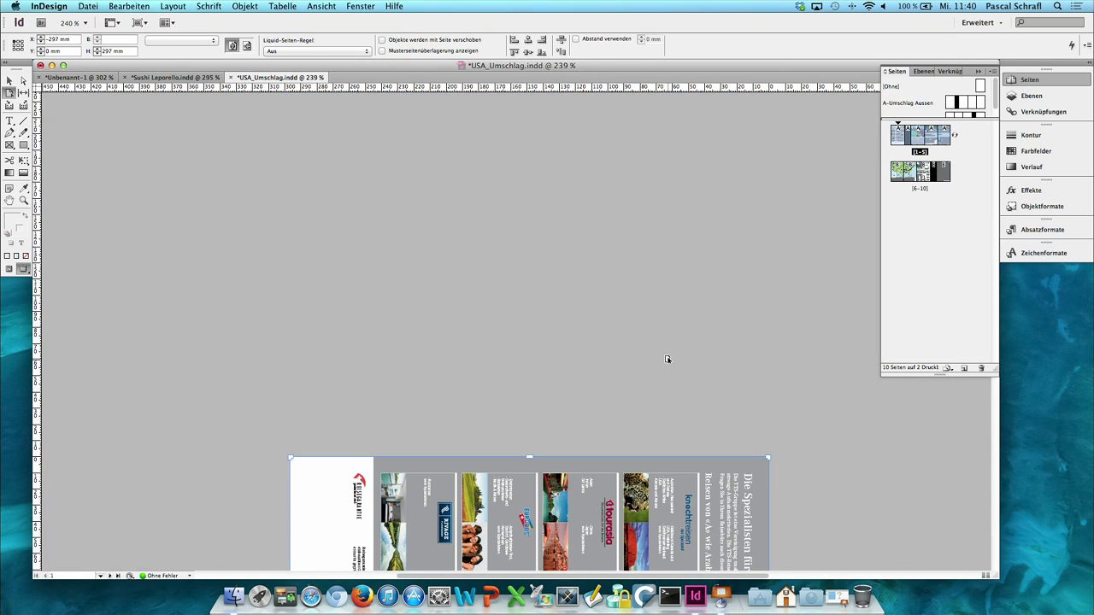
scroll(670, 364, "down", 5)
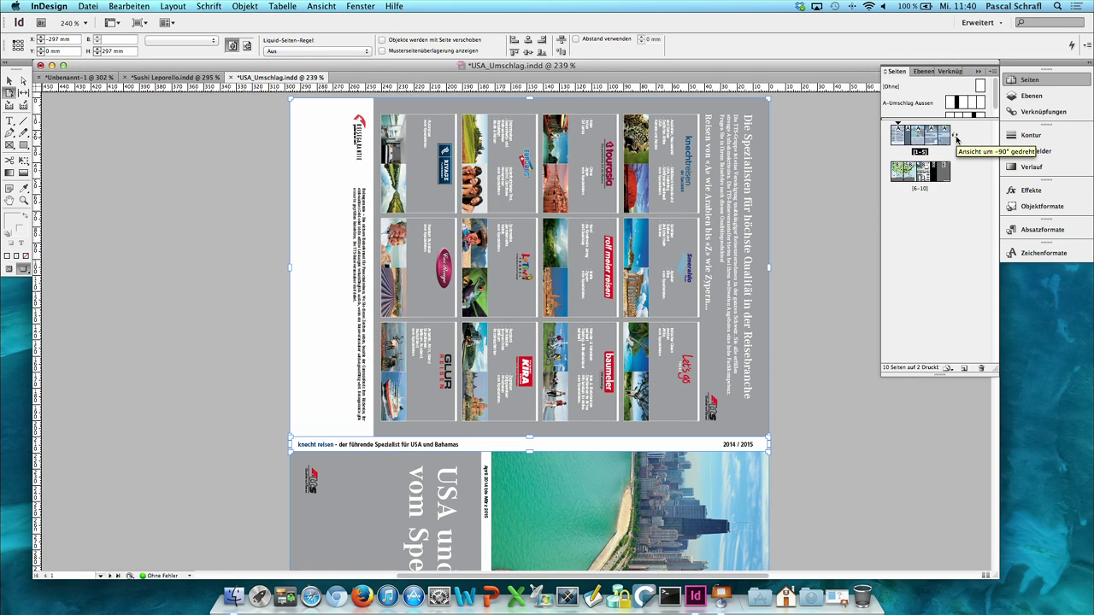
Step: Clear the view rotation of the outer cover spread
left_click(247, 6)
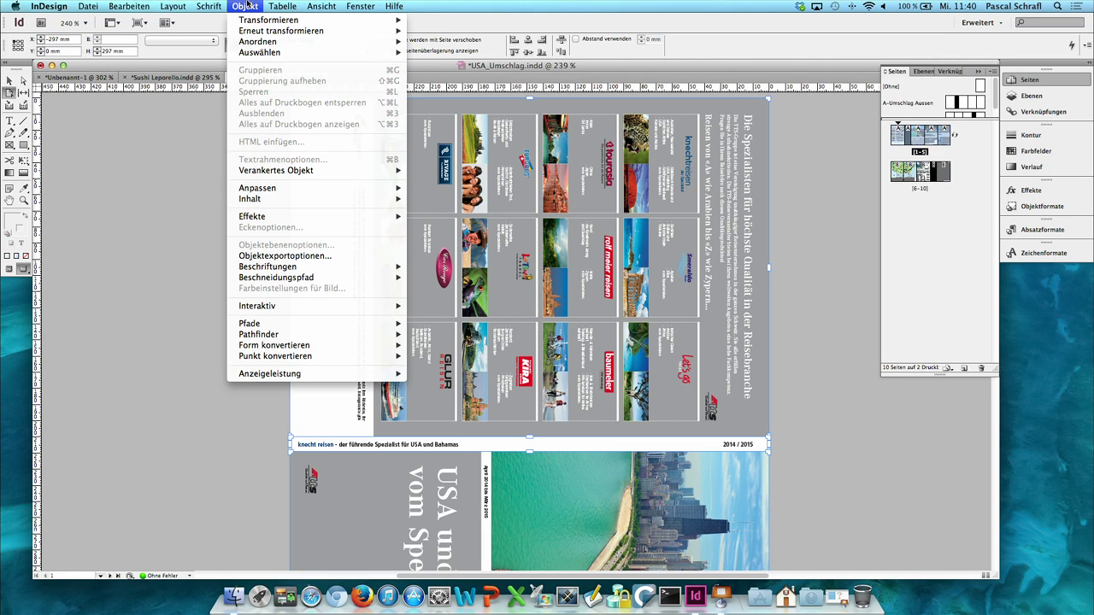
mouse_move(321, 6)
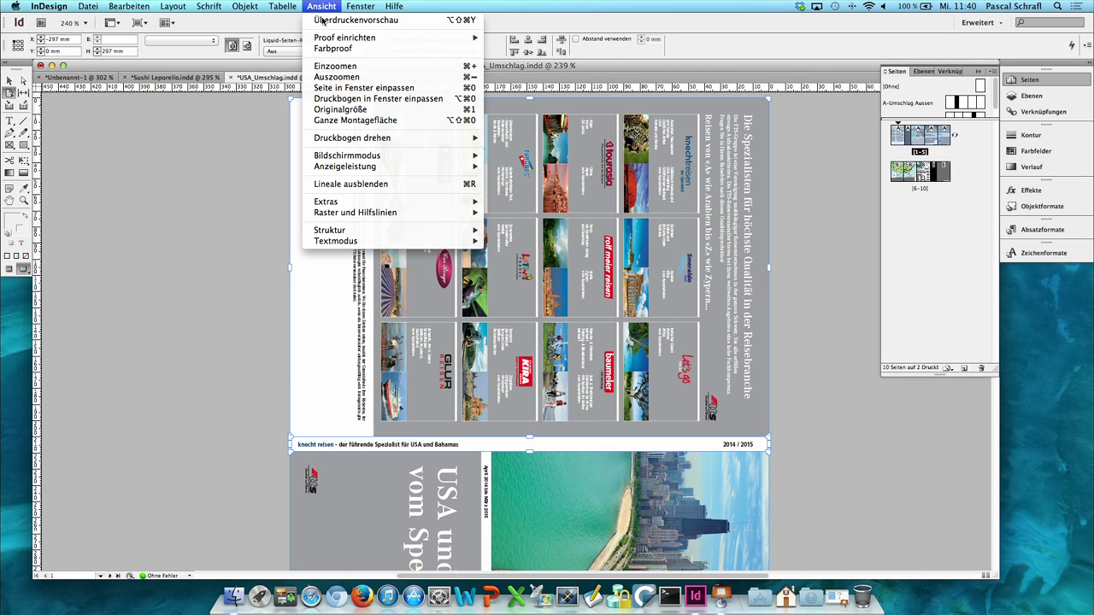
mouse_move(375, 144)
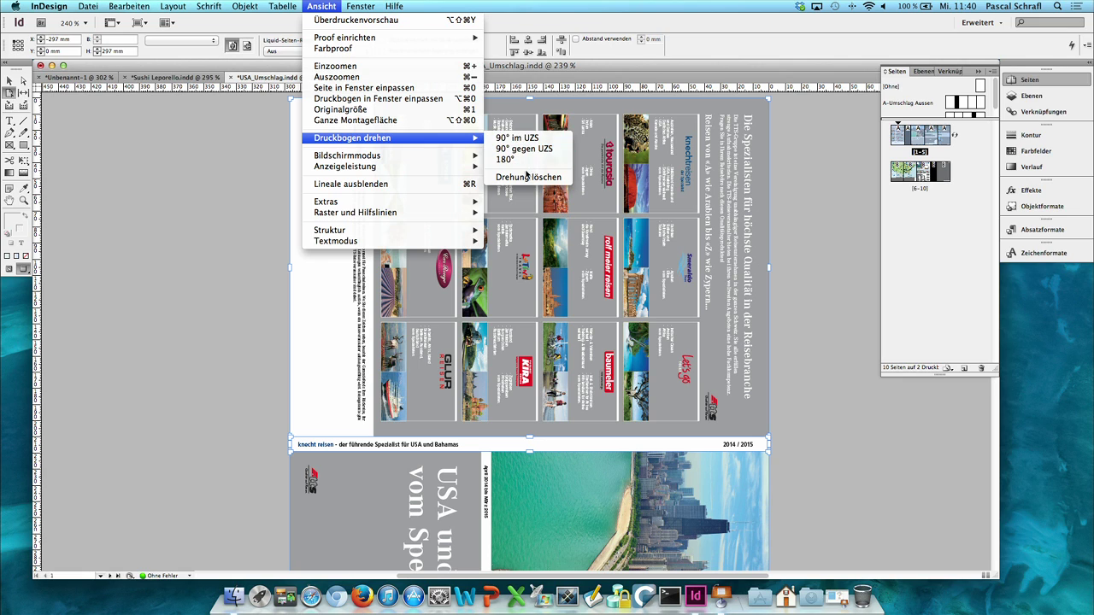
left_click(528, 176)
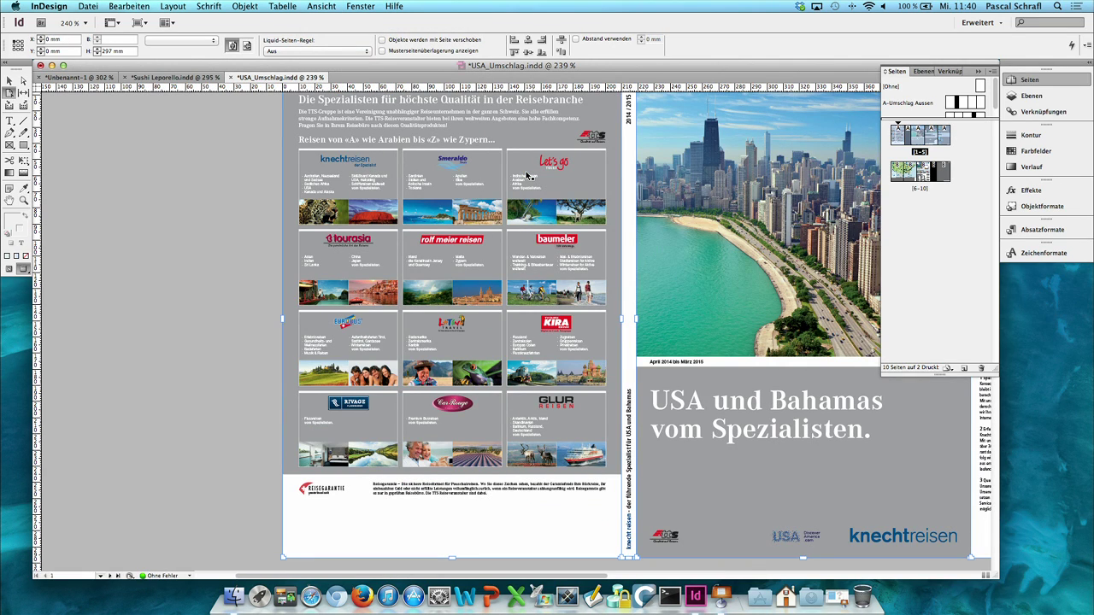